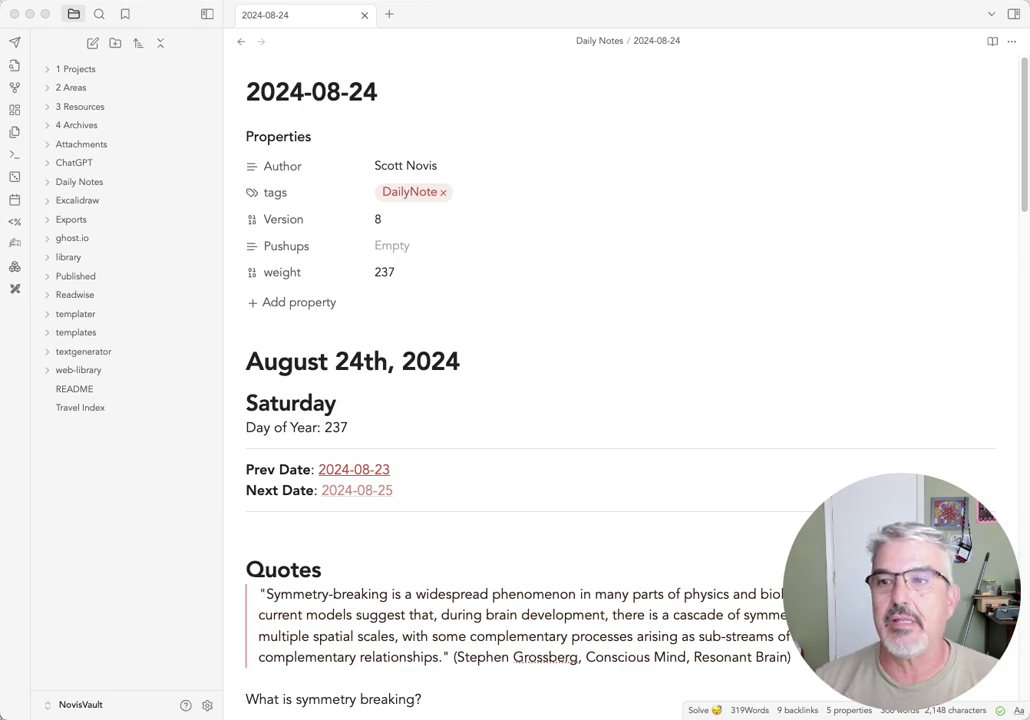
# Step: Switch to Kindle, leave the open book for the library, and open the book Platform
pyautogui.moveTo(1029, 97); pyautogui.dragTo(336, 97)
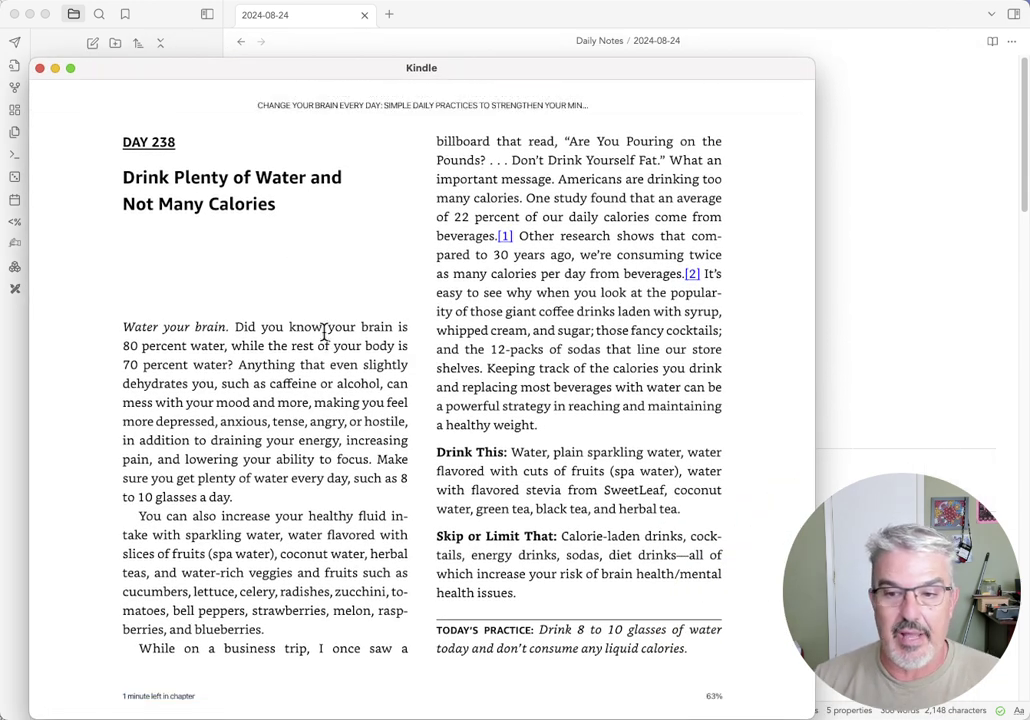
pyautogui.moveTo(60, 101)
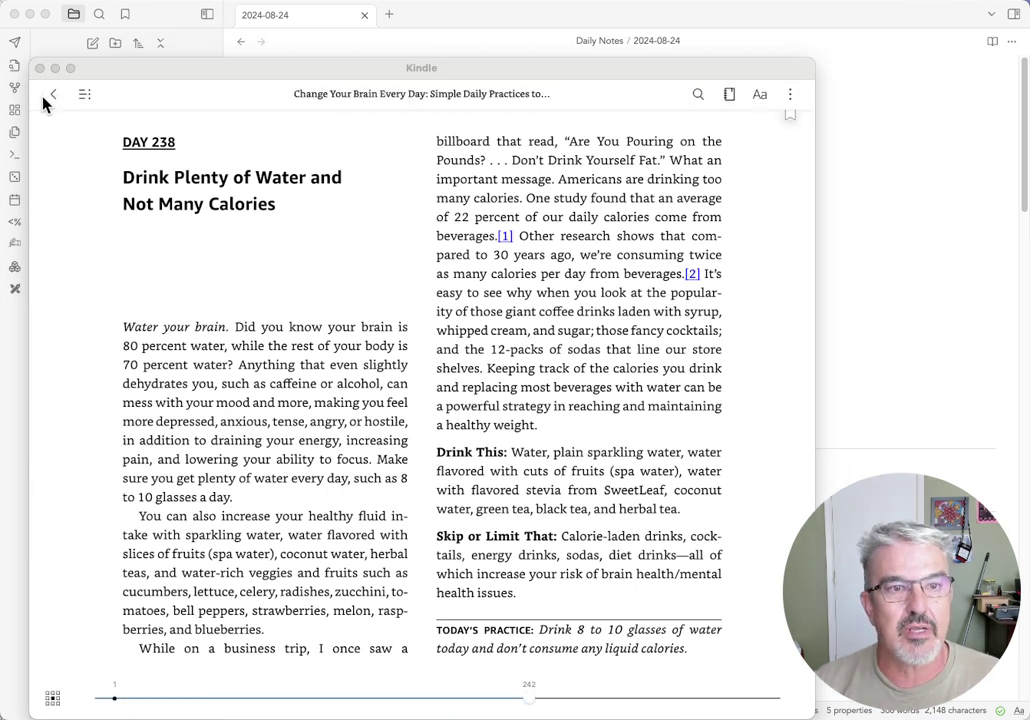
pyautogui.click(49, 97)
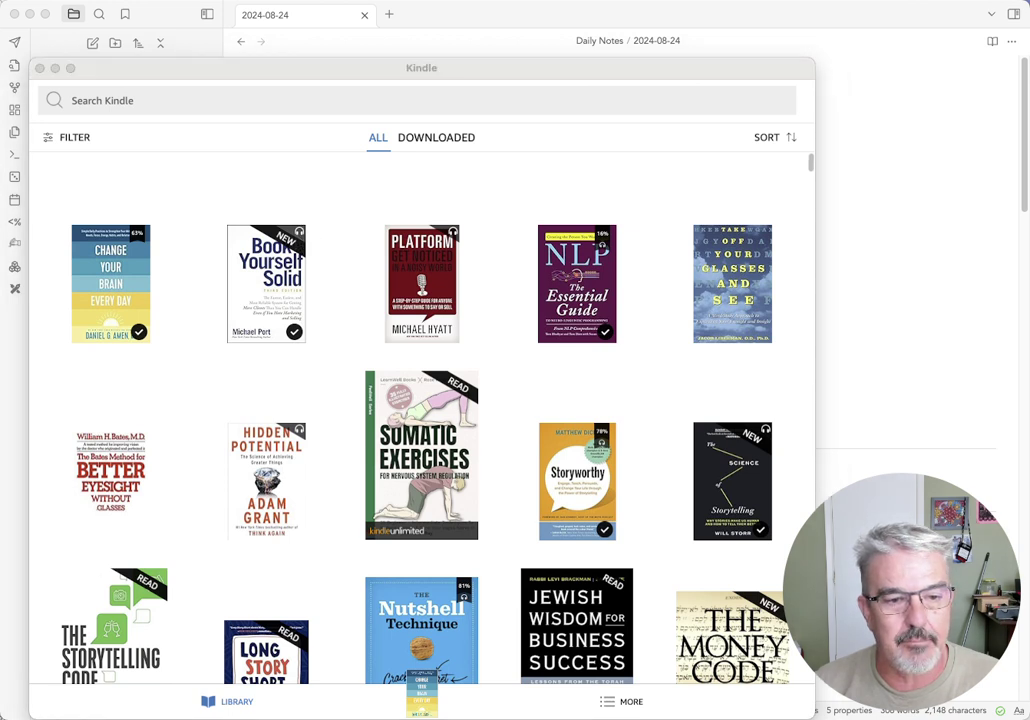
pyautogui.moveTo(364, 194); pyautogui.dragTo(318, 228)
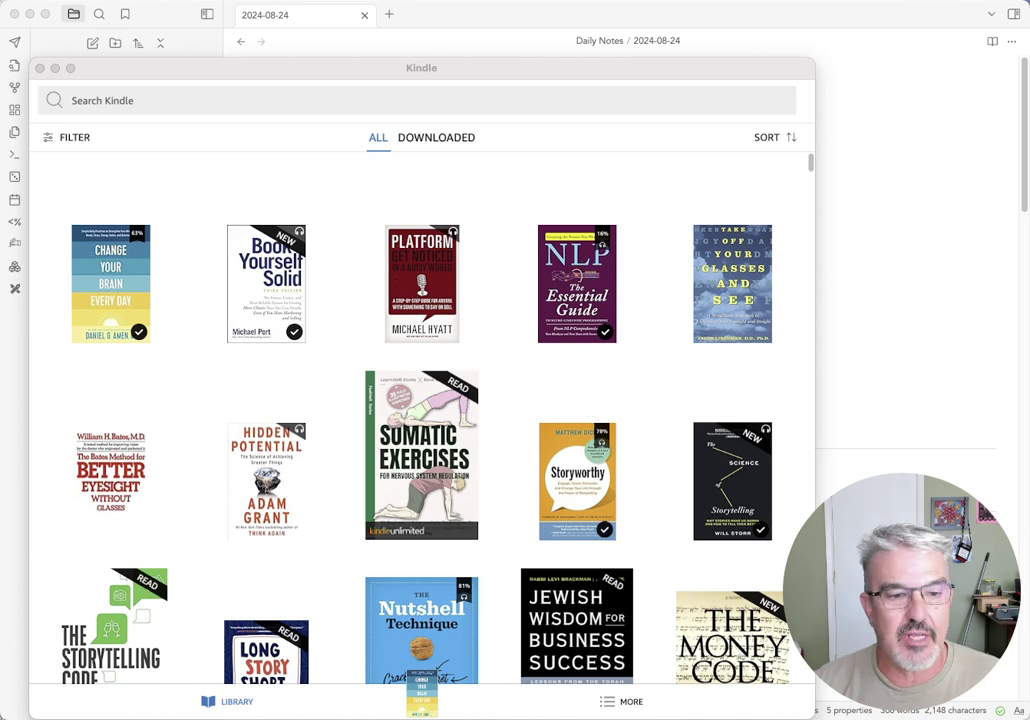
pyautogui.click(435, 295)
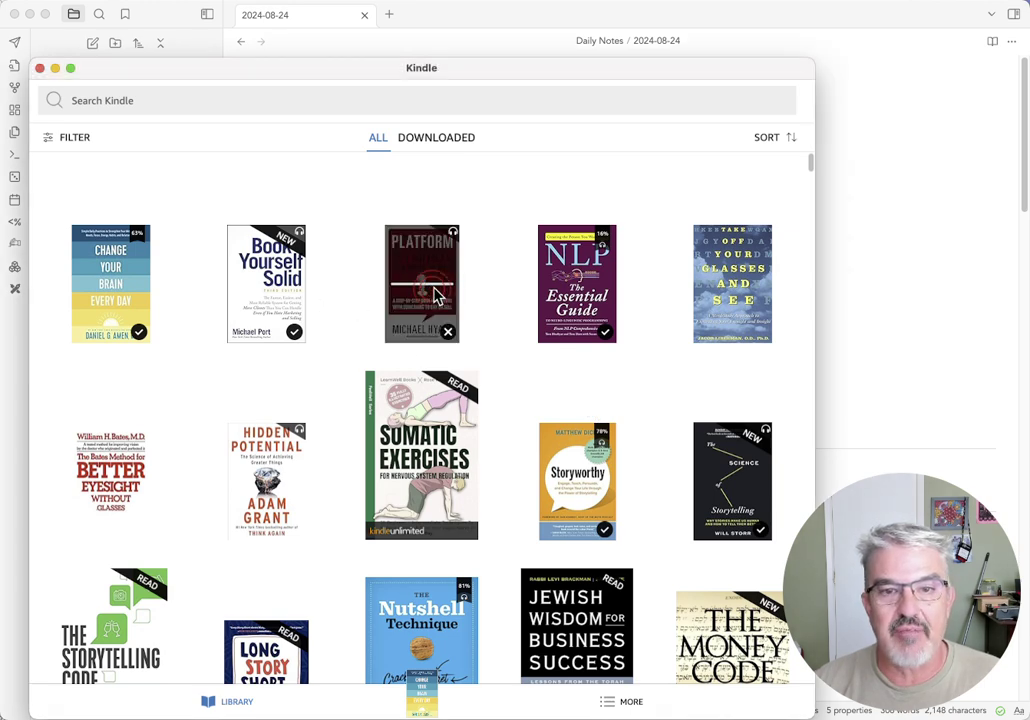
pyautogui.click(435, 295)
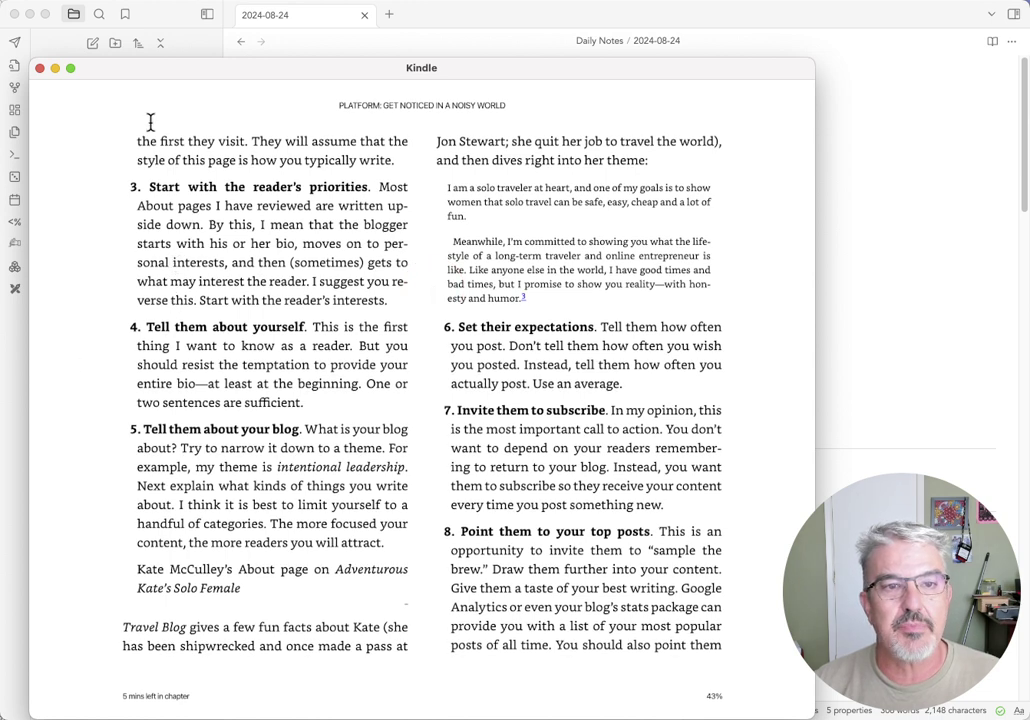
# Step: Highlight the heading "1. Write in the first person" in yellow on the opening page of chapter Twenty-Nine, Create a Better About Page
pyautogui.click(52, 390)
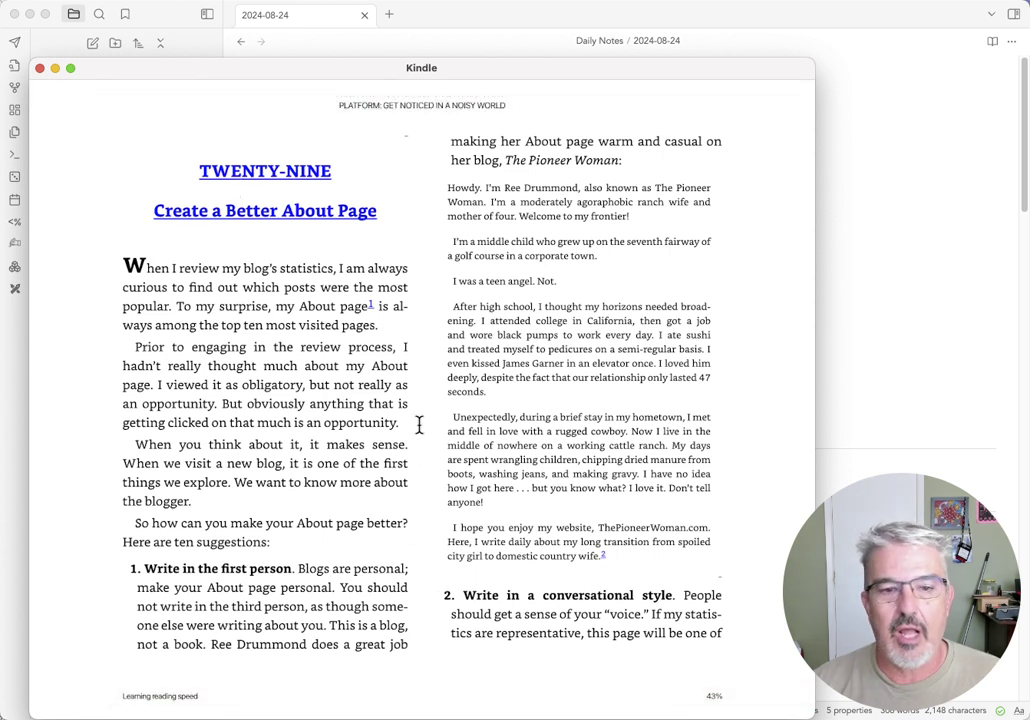
pyautogui.moveTo(131, 570); pyautogui.dragTo(293, 578)
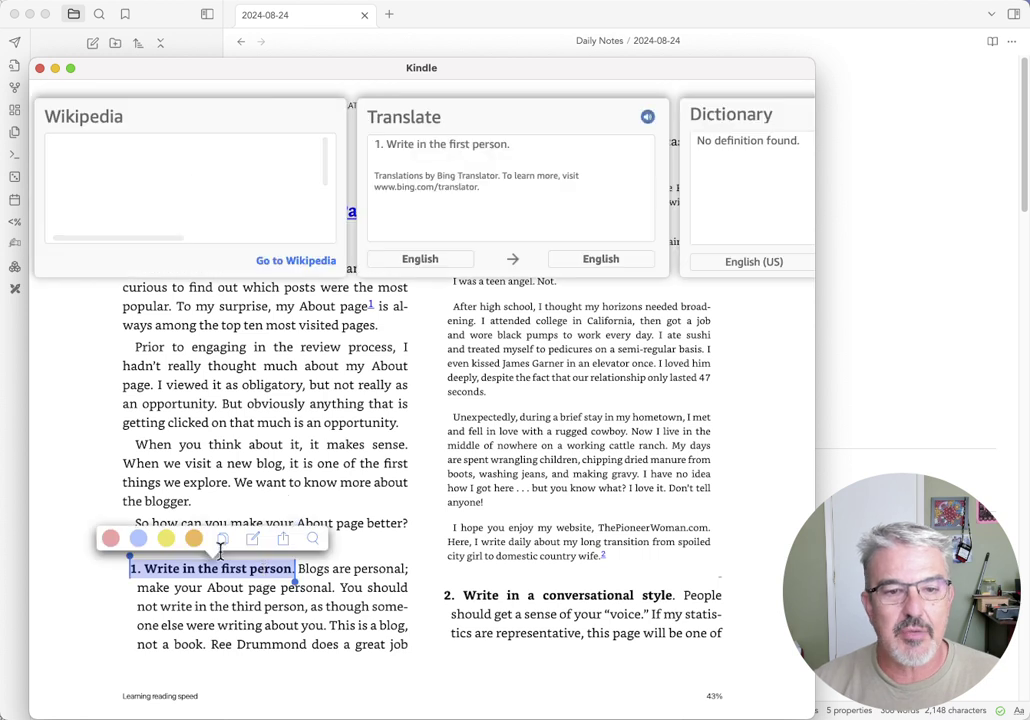
pyautogui.click(166, 540)
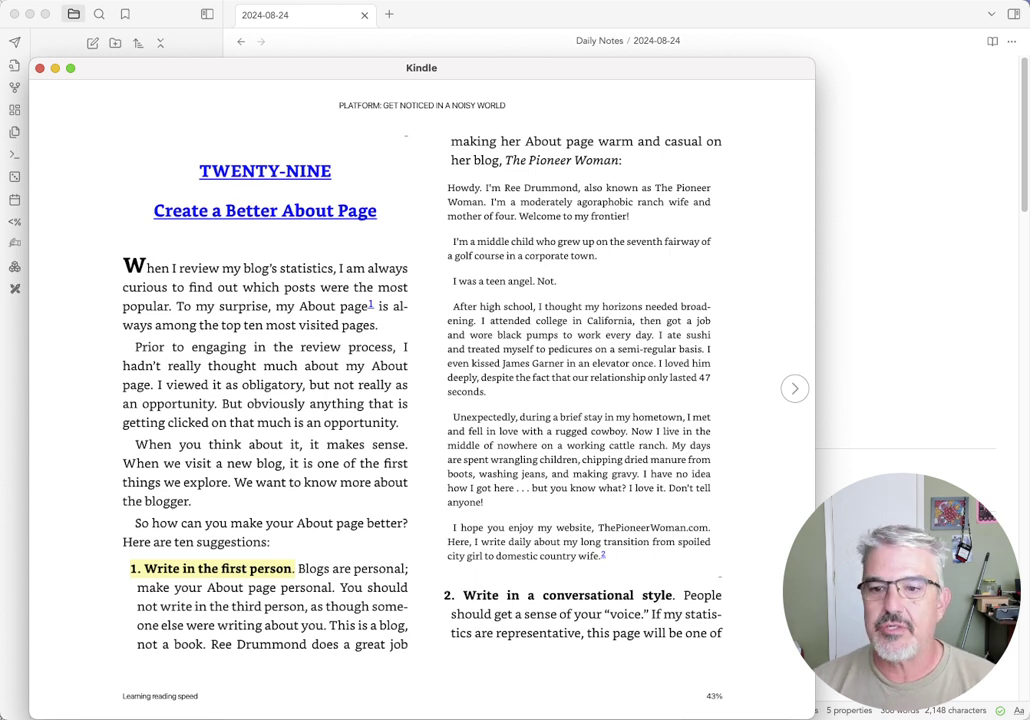
# Step: Switch to Readwise in the browser and show the highlighted books in its library
pyautogui.moveTo(1029, 100); pyautogui.dragTo(452, 41)
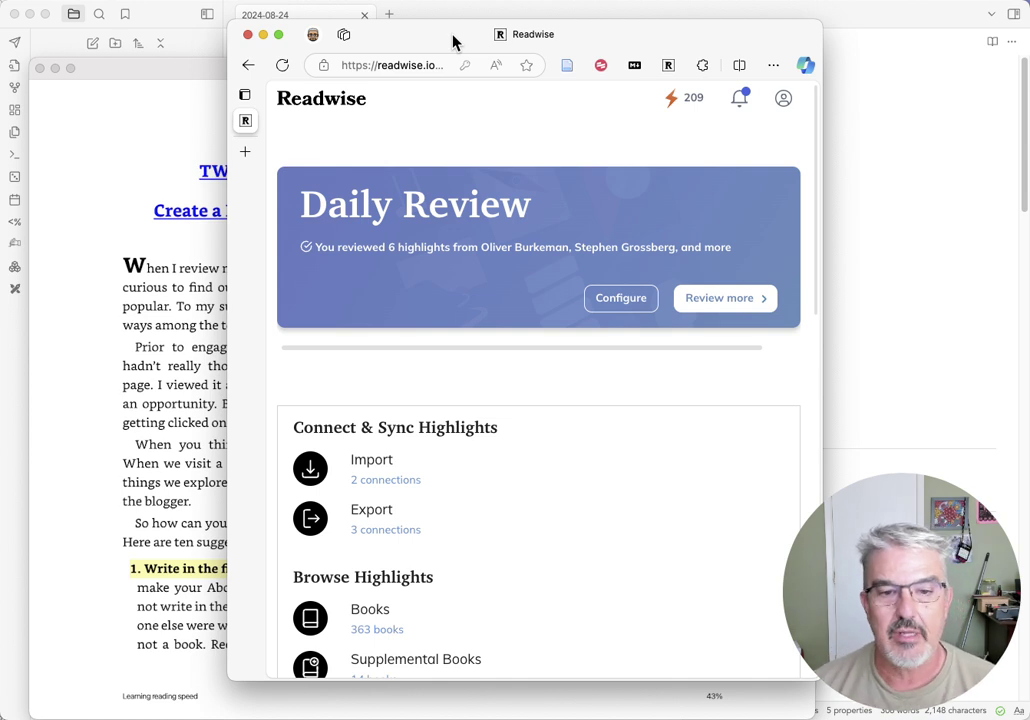
pyautogui.scroll(-3, 425, 232)
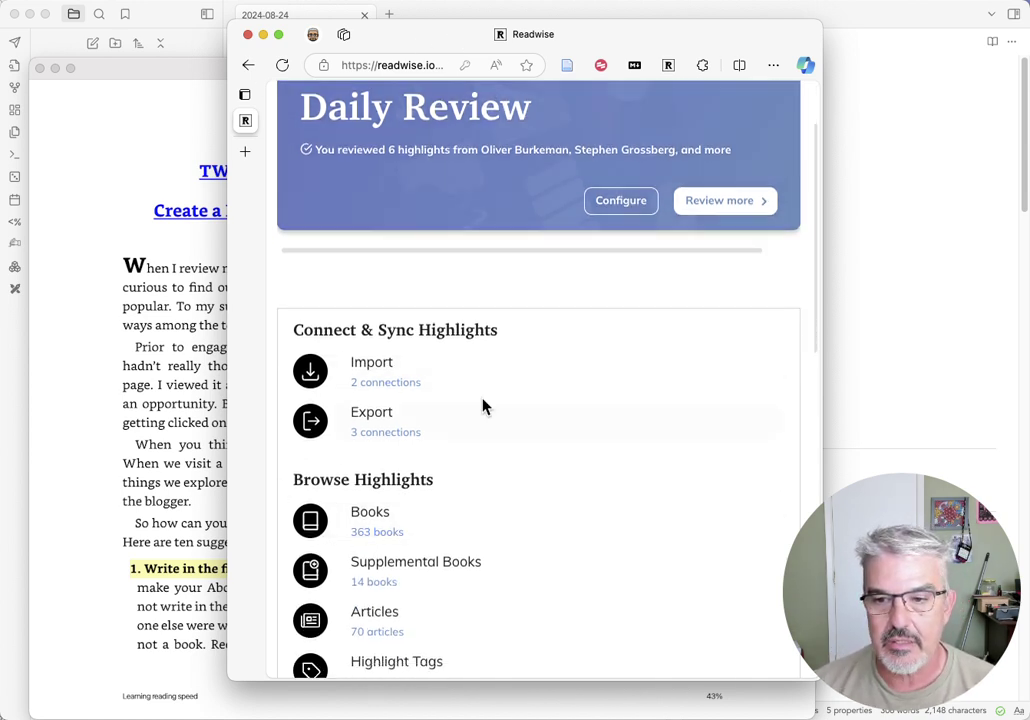
pyautogui.click(404, 527)
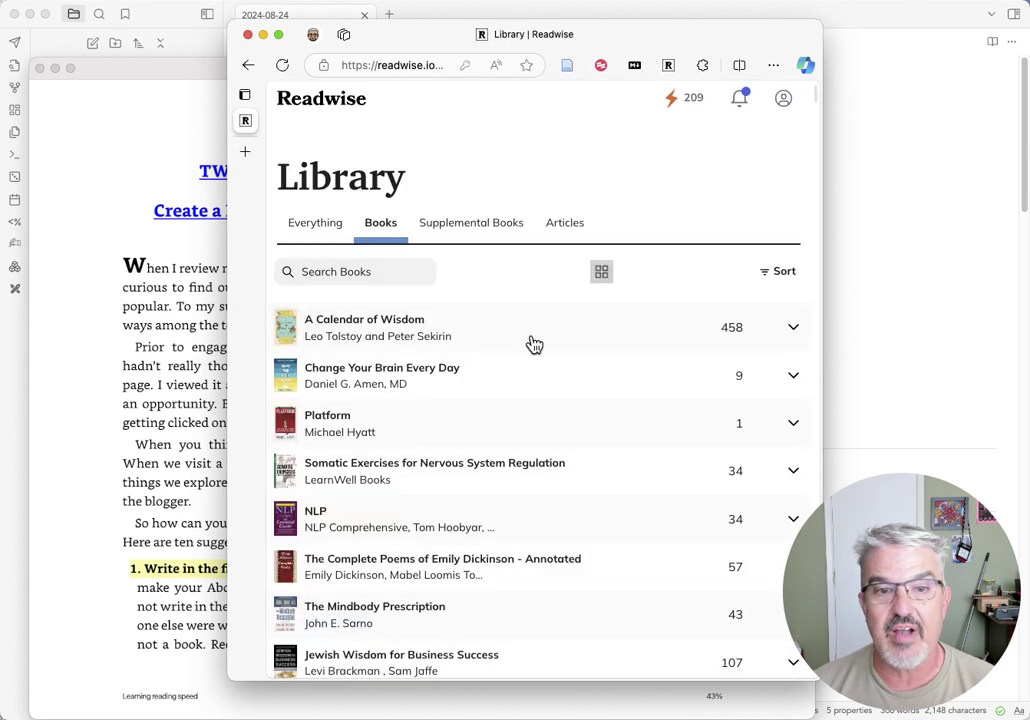
# Step: Inspect the review frequency, tags and highlight options of the Platform entry, and collapse its details again
pyautogui.scroll(-2, 533, 345)
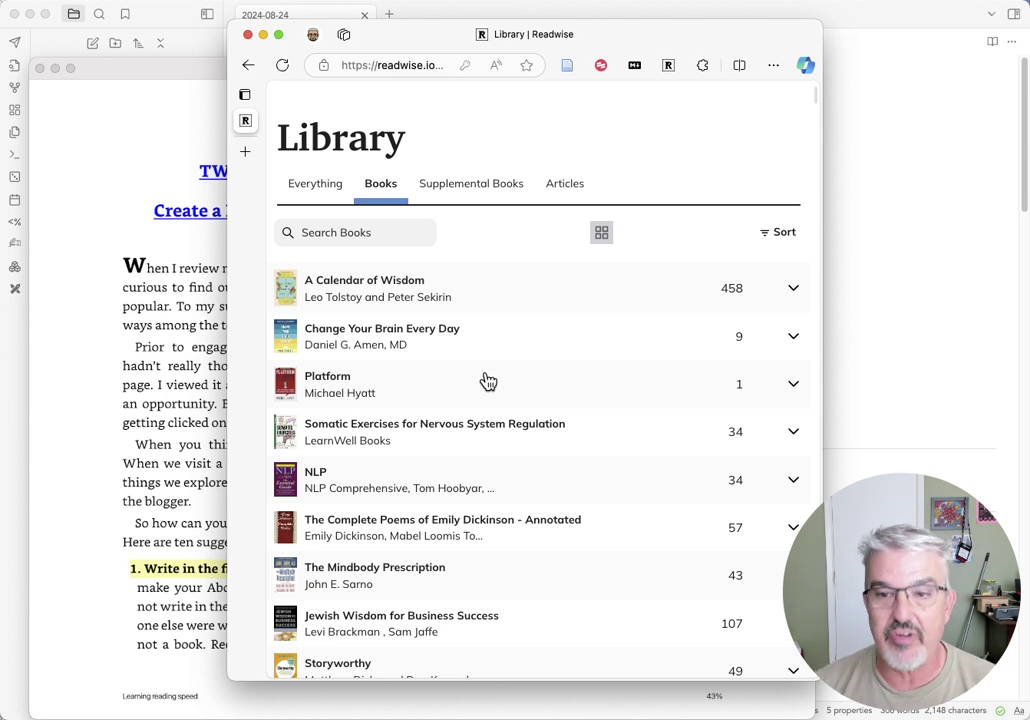
pyautogui.click(792, 385)
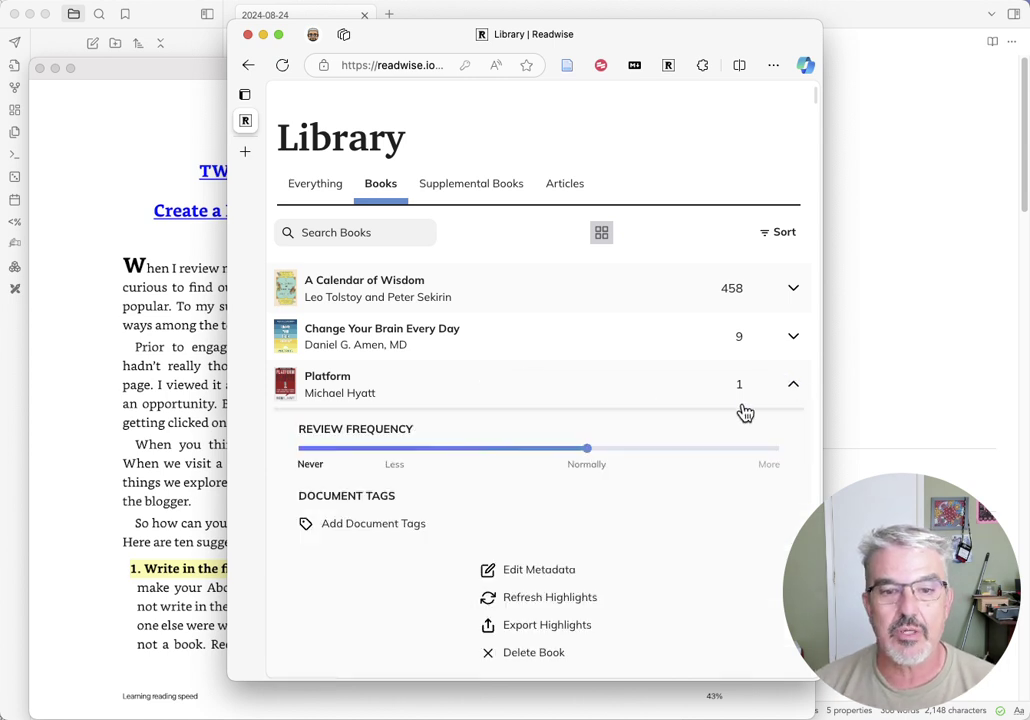
pyautogui.scroll(-3, 600, 440)
pyautogui.scroll(3, 586, 447)
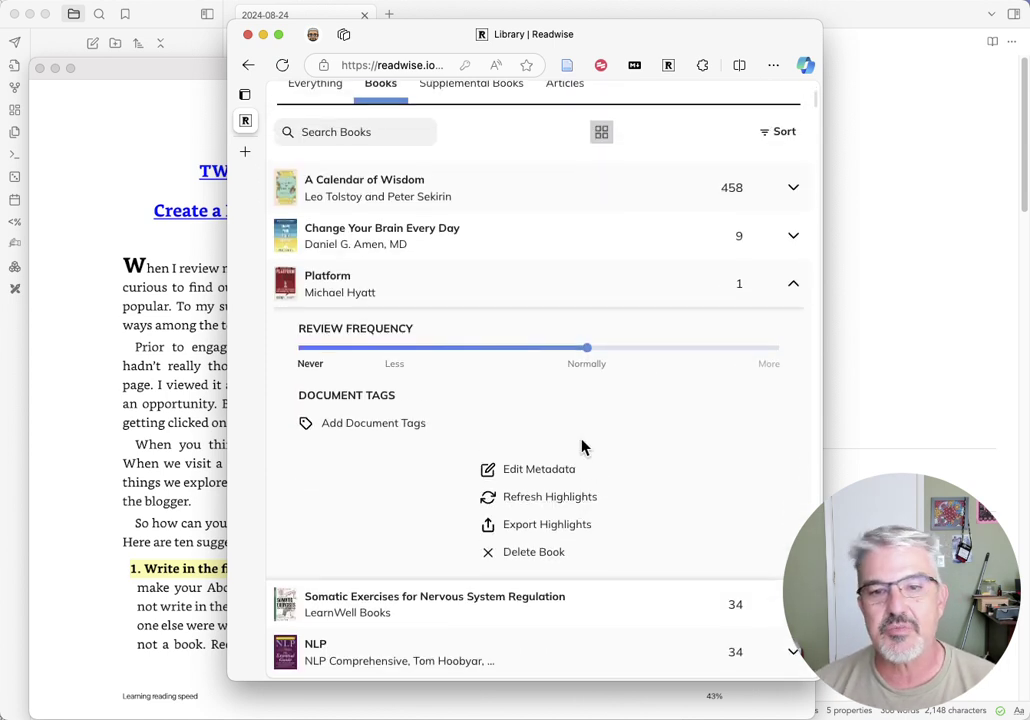
pyautogui.click(788, 411)
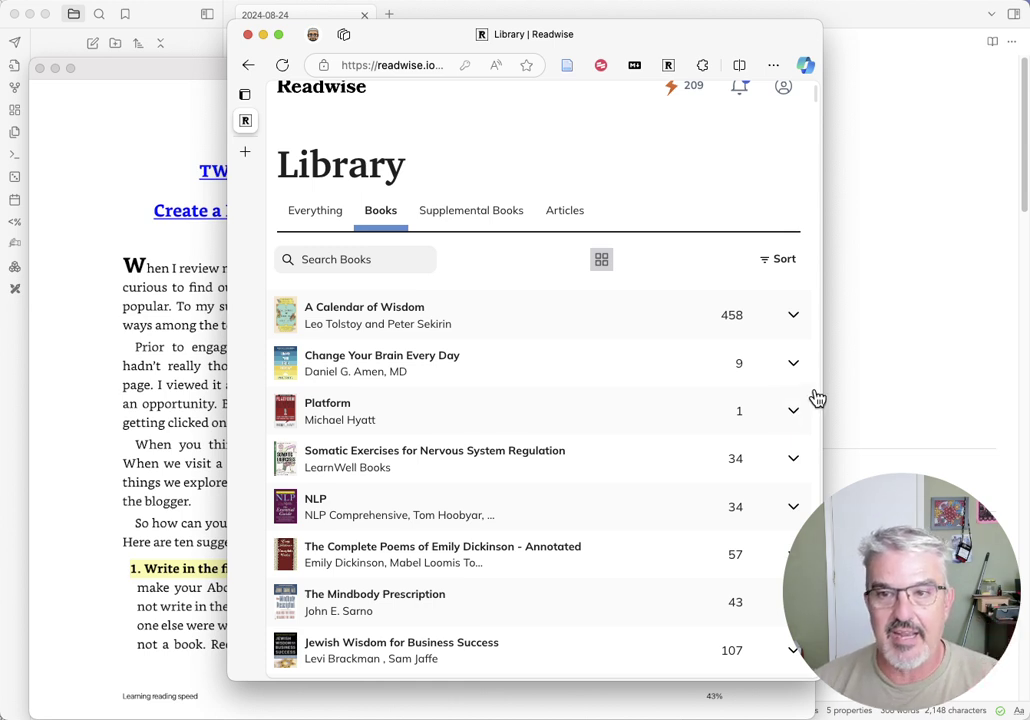
# Step: Switch back to Obsidian and open the Platform note from the Books subfolder of the Readwise folder
pyautogui.click(941, 313)
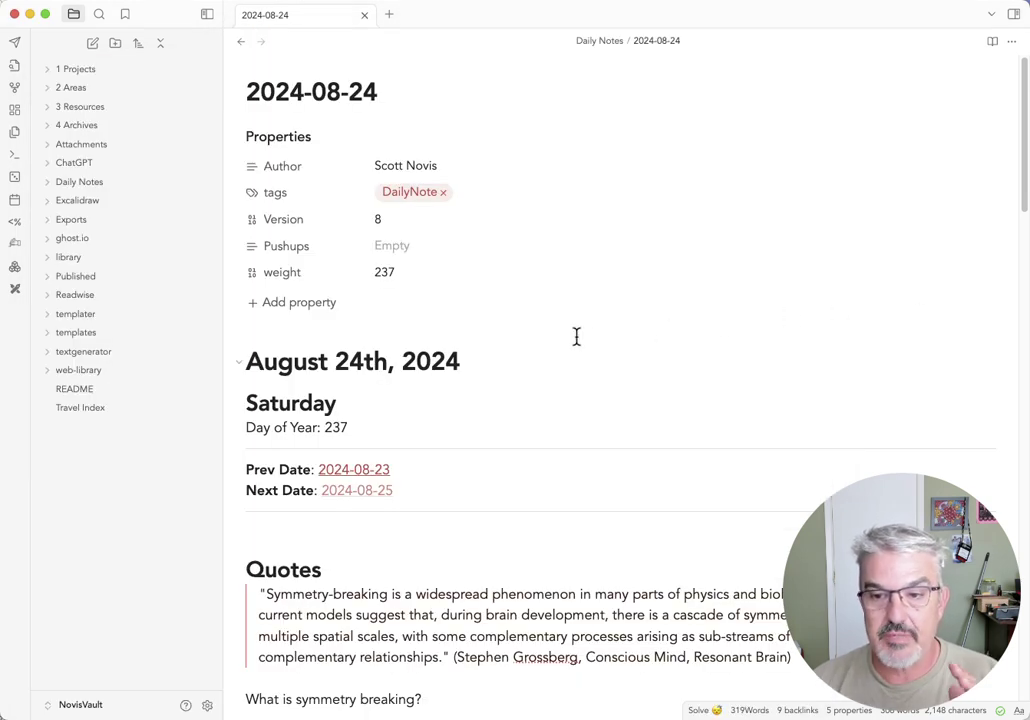
pyautogui.click(48, 297)
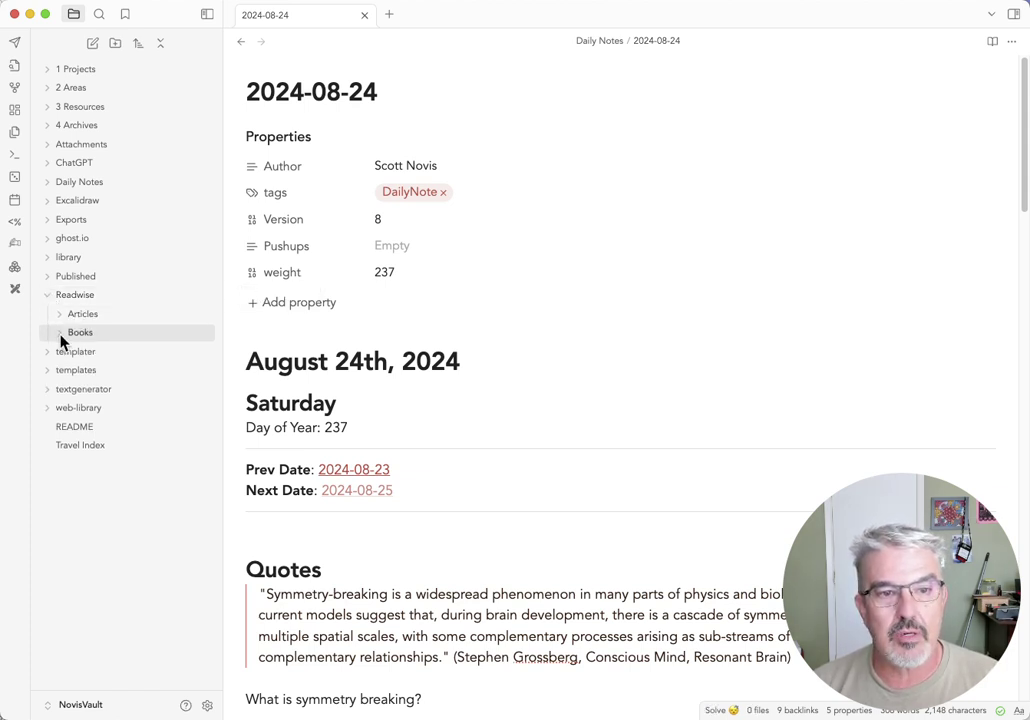
pyautogui.click(61, 338)
pyautogui.scroll(-8, 133, 385)
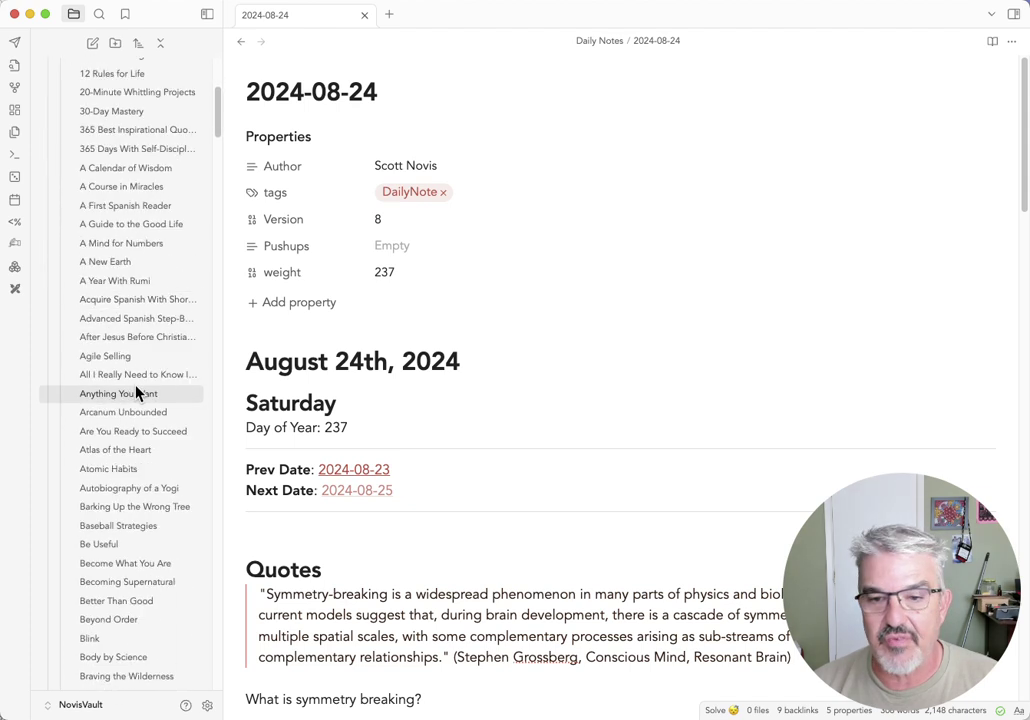
pyautogui.scroll(-20, 137, 393)
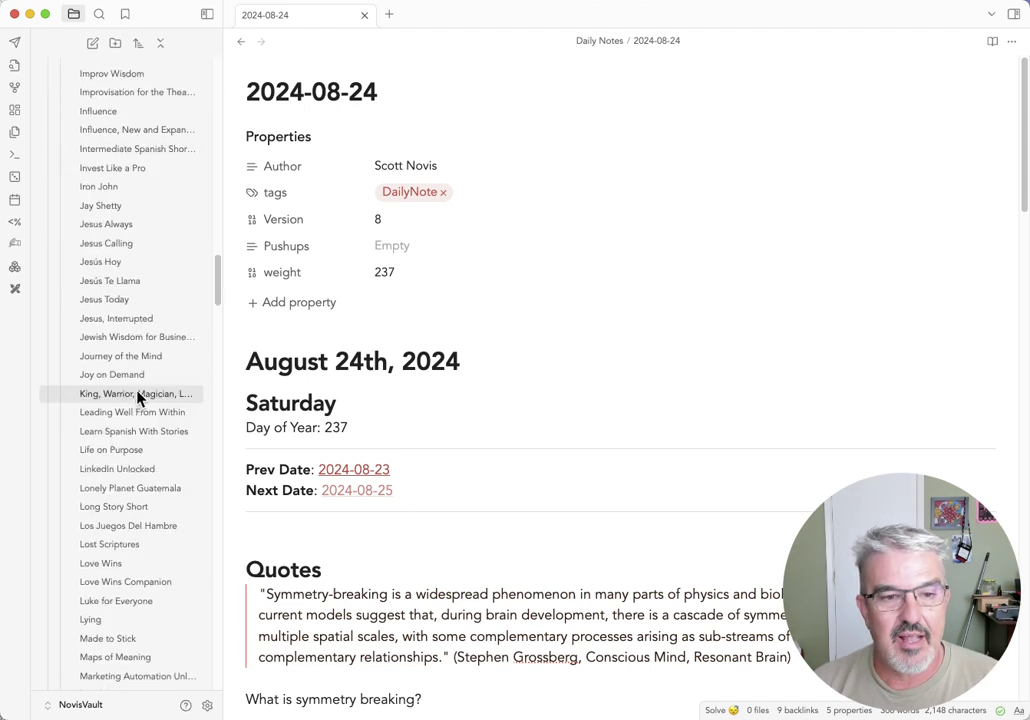
pyautogui.scroll(-20, 139, 398)
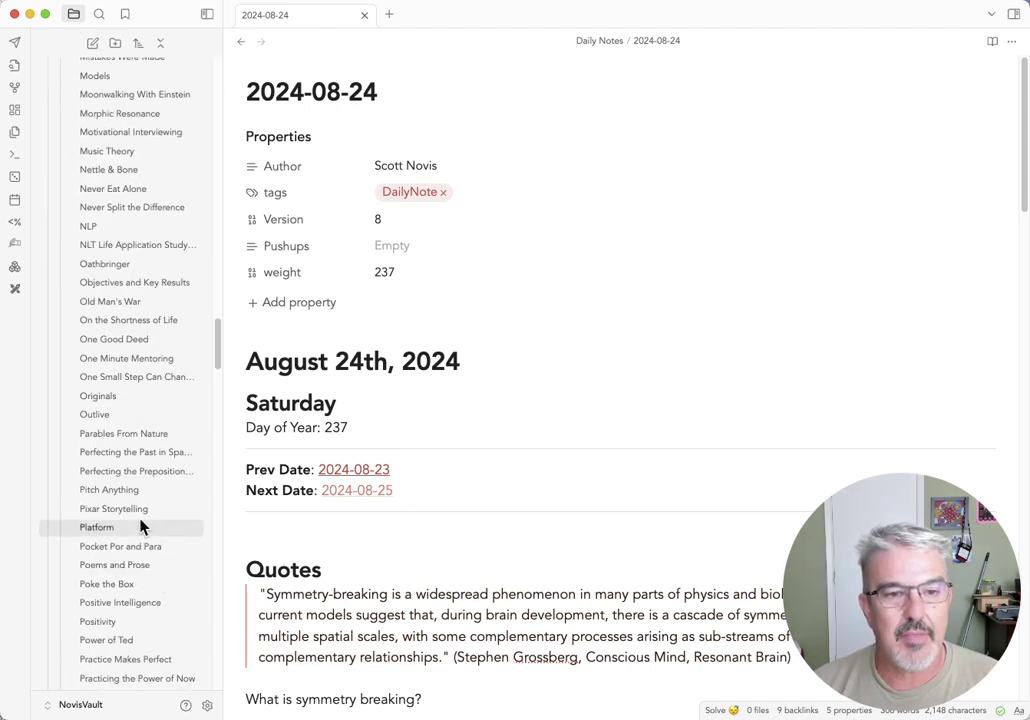
pyautogui.click(133, 531)
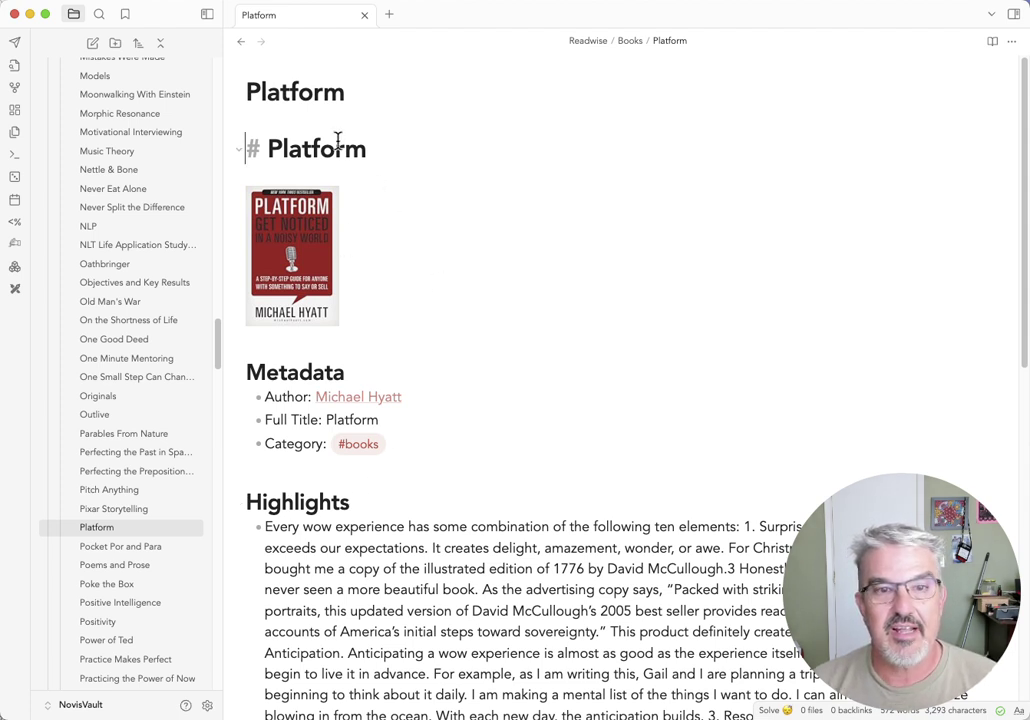
# Step: Look through the metadata and imported highlights in the Platform note
pyautogui.scroll(-5, 469, 531)
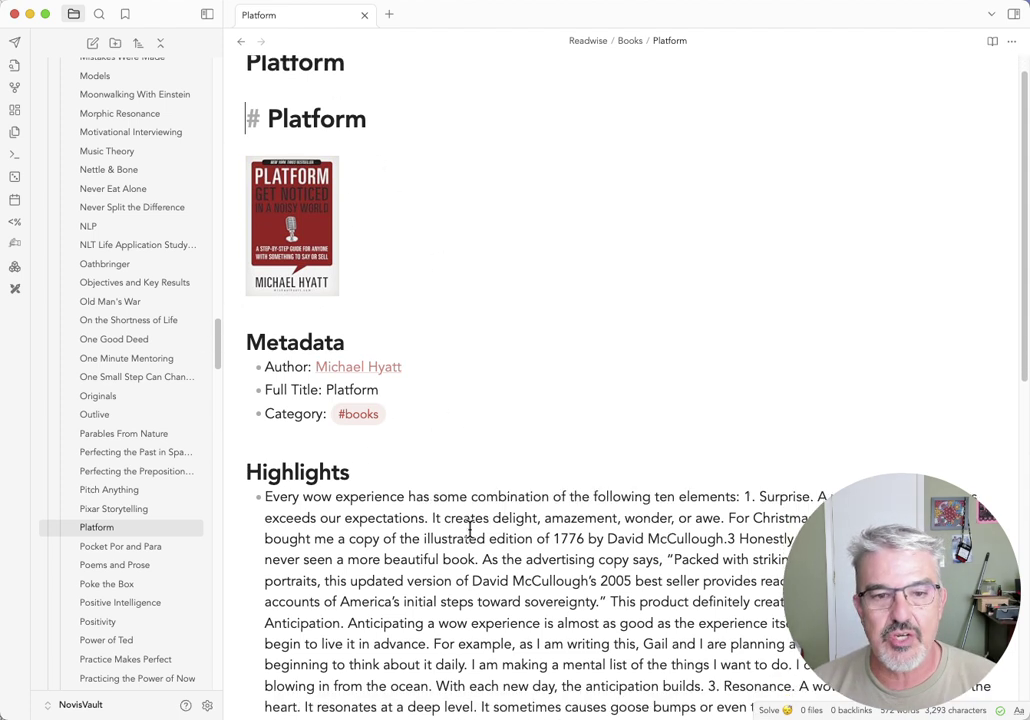
pyautogui.scroll(-5, 469, 531)
pyautogui.scroll(8, 469, 531)
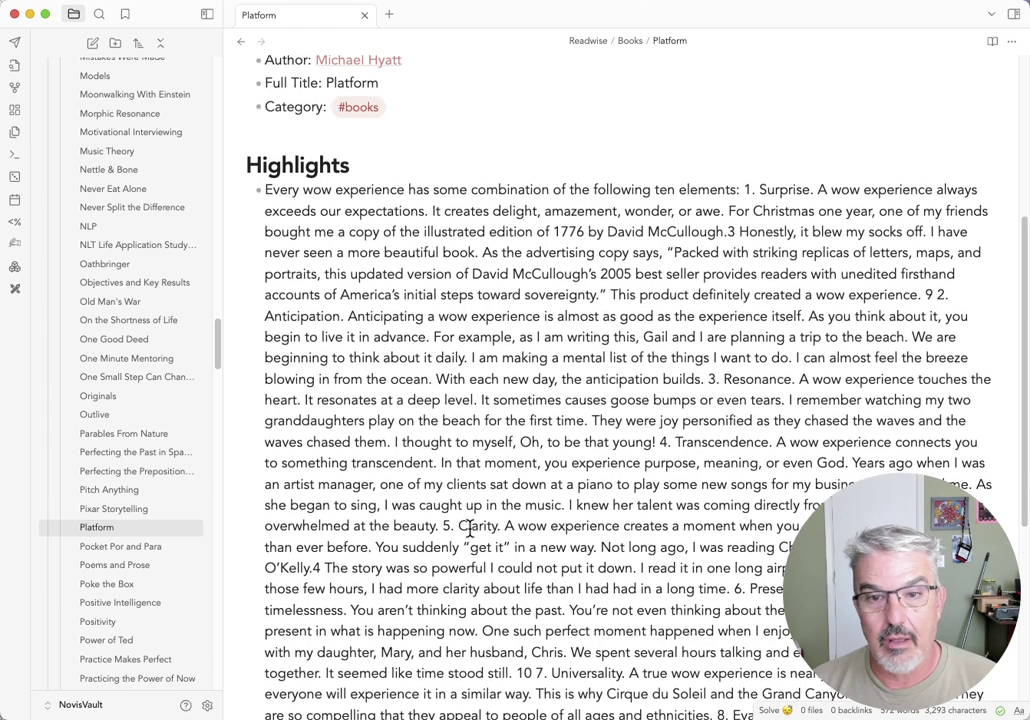
pyautogui.scroll(3, 469, 531)
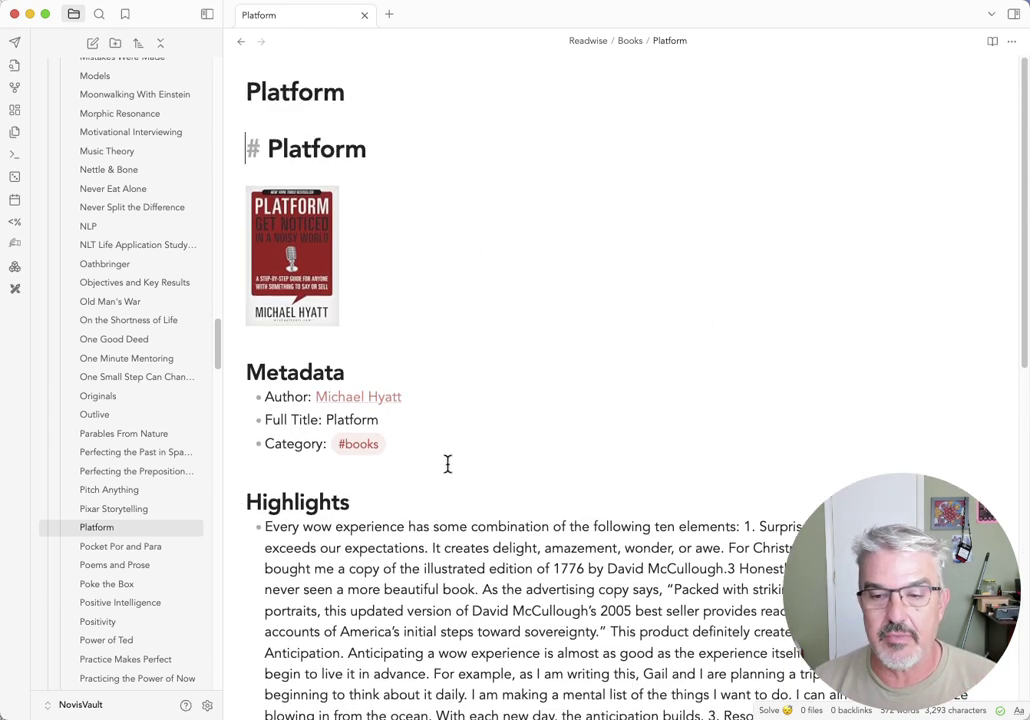
# Step: Collapse the Books subfolder and the Readwise folder in the vault's file tree
pyautogui.scroll(12, 180, 392)
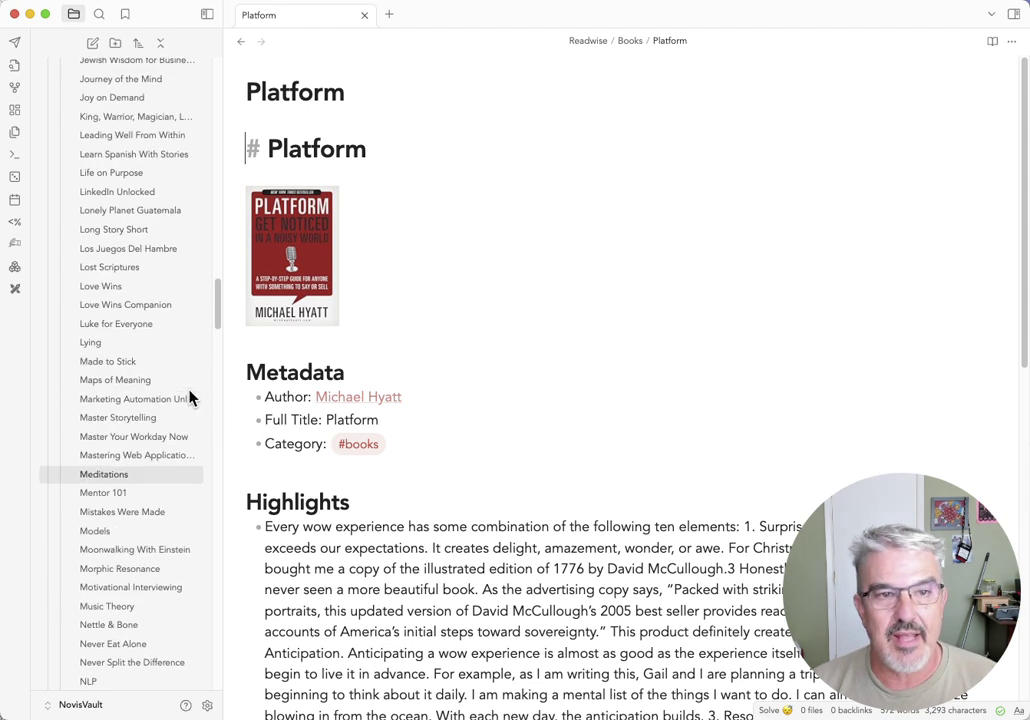
pyautogui.scroll(20, 172, 390)
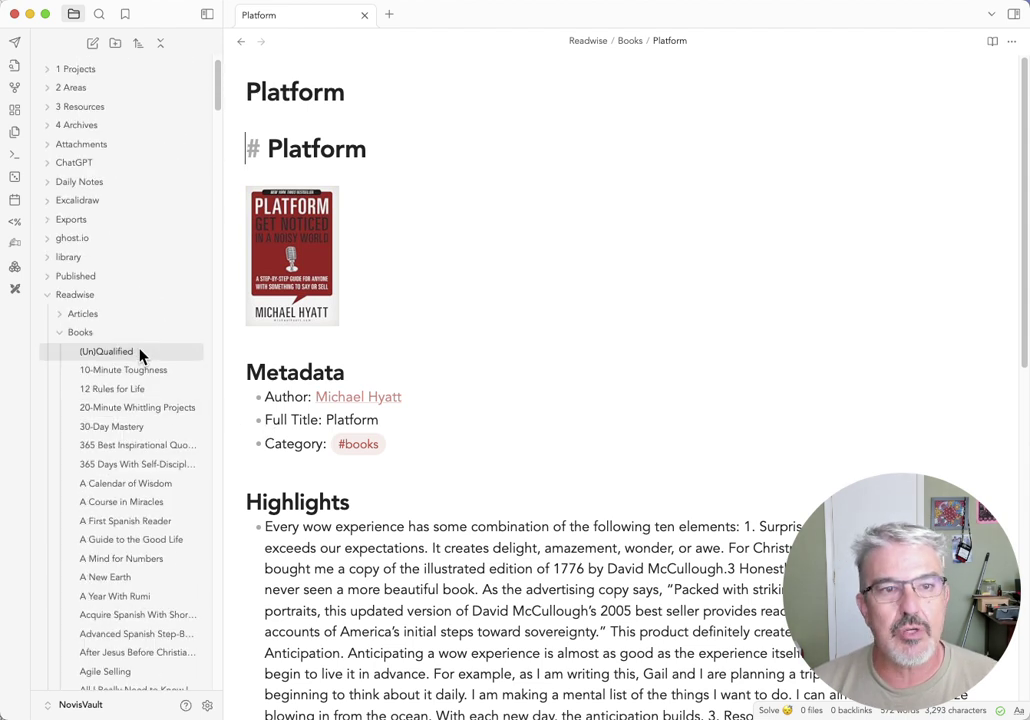
pyautogui.click(117, 334)
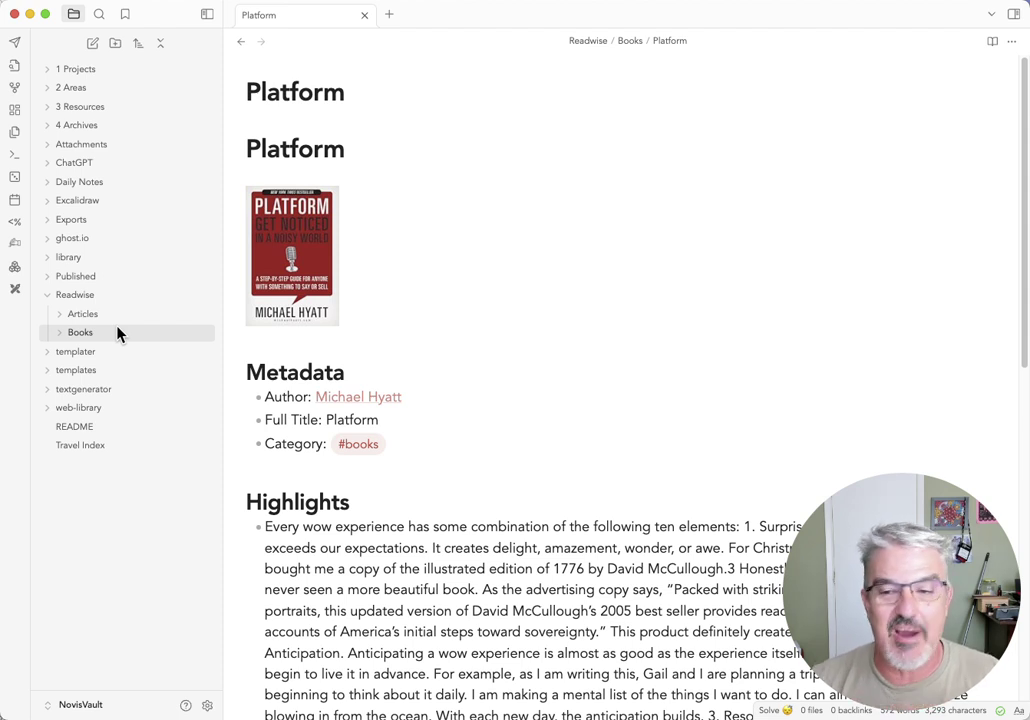
pyautogui.click(87, 303)
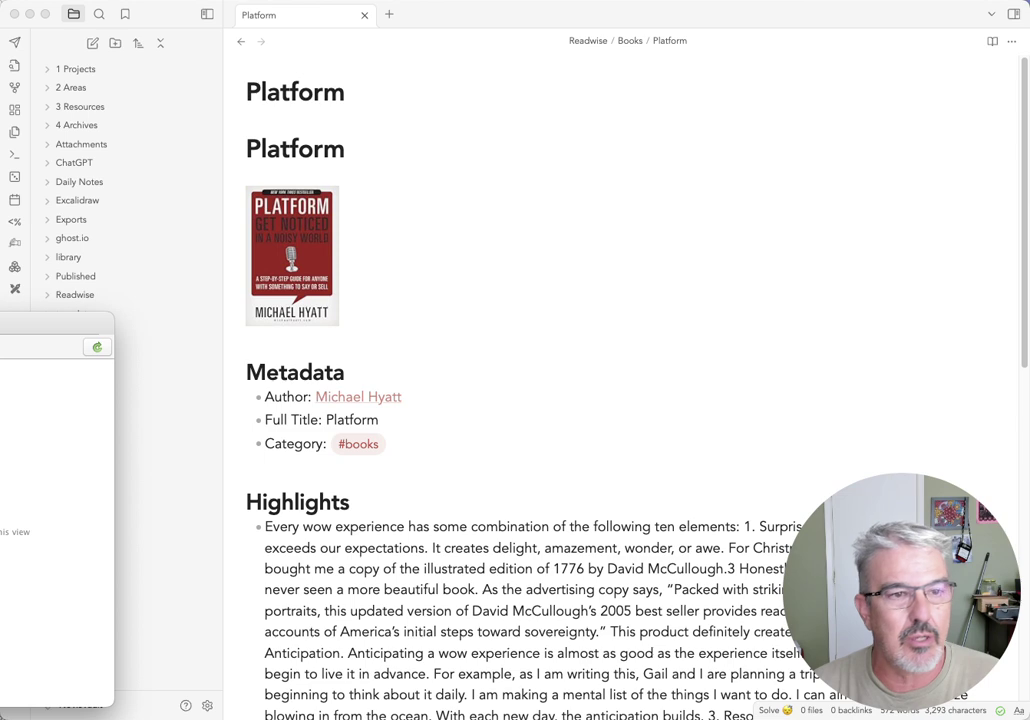
# Step: Bring the Zotero window into view to examine its BOOKS collection, move it aside, and return to Obsidian
pyautogui.moveTo(0, 333); pyautogui.dragTo(578, 102)
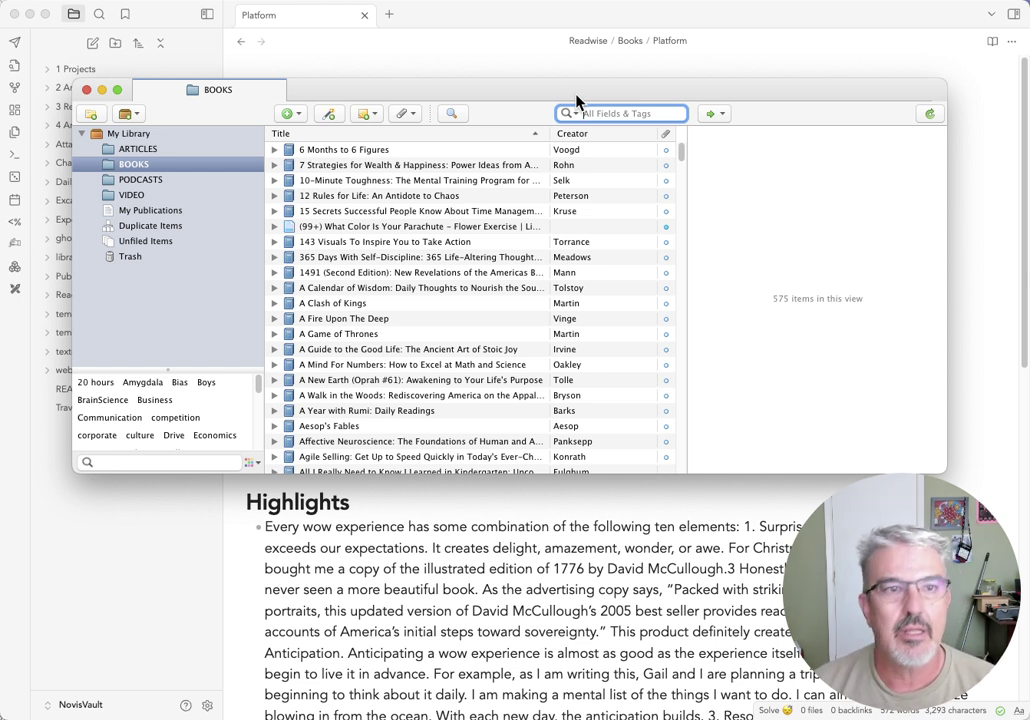
pyautogui.click(470, 94)
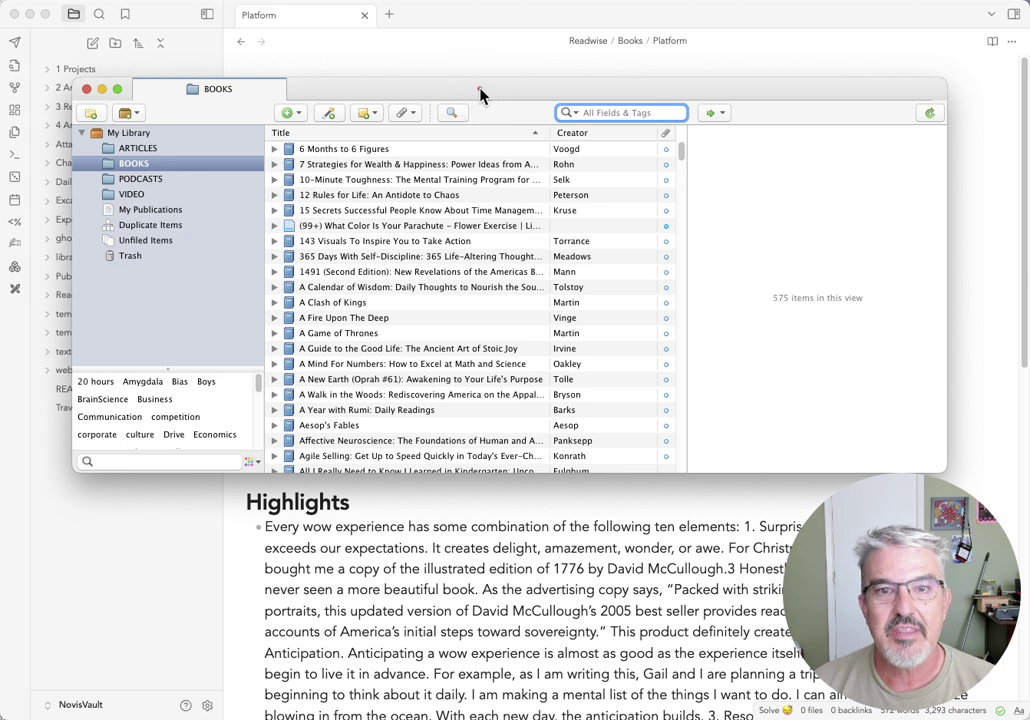
pyautogui.moveTo(480, 94); pyautogui.dragTo(0, 244)
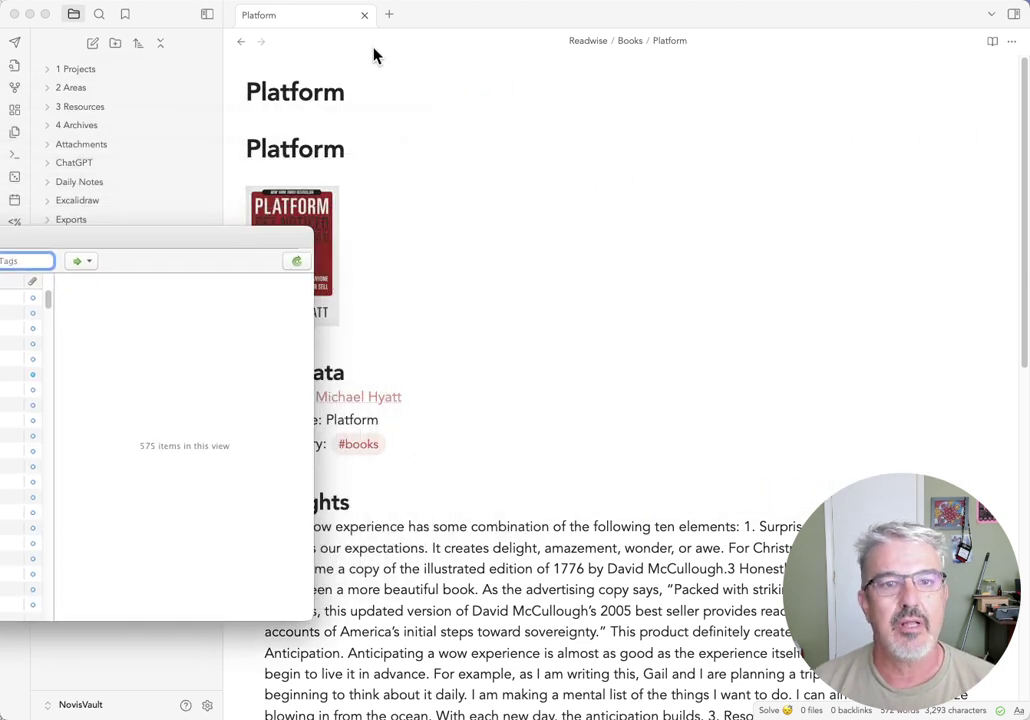
pyautogui.click(446, 400)
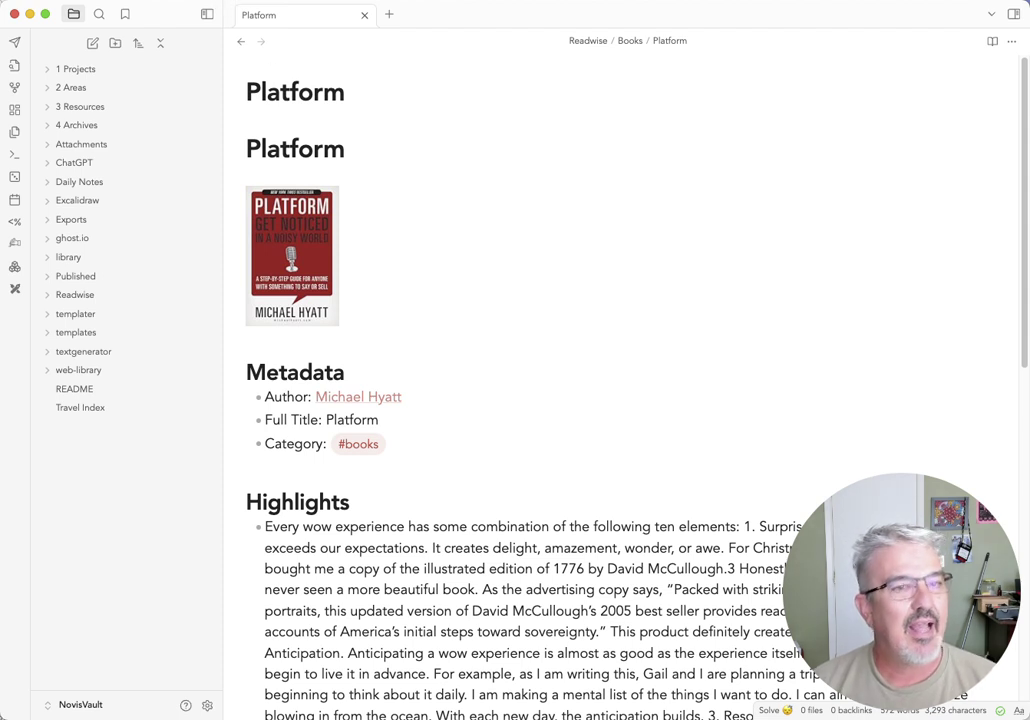
# Step: Switch to the web browser and open amazon.com in a new tab
pyautogui.press('super+Tab')
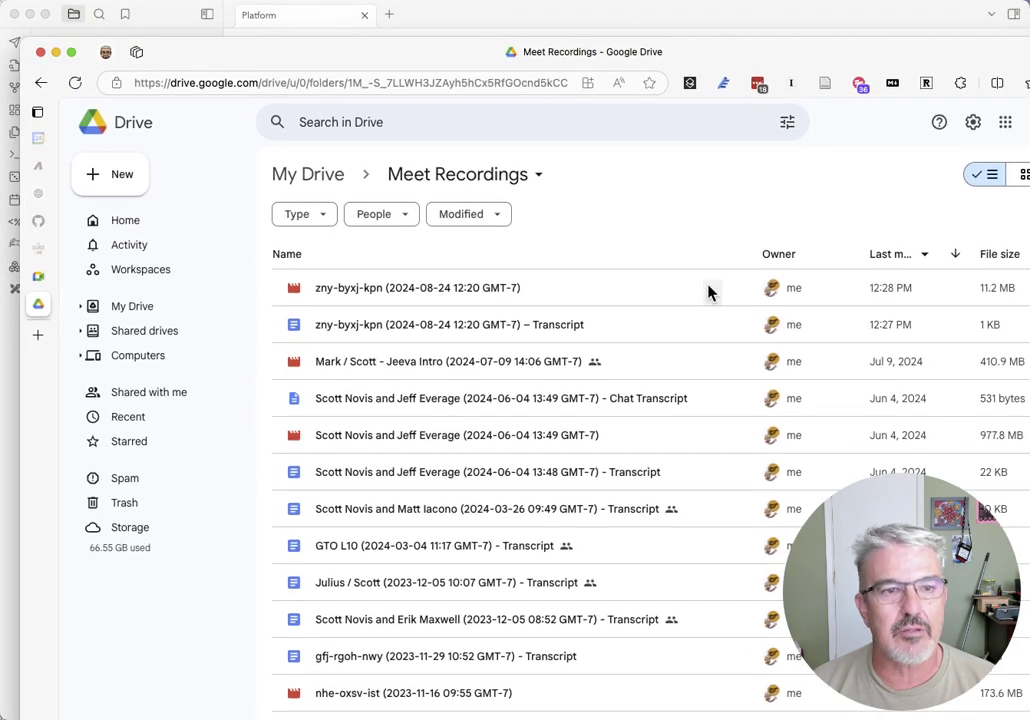
pyautogui.click(37, 335)
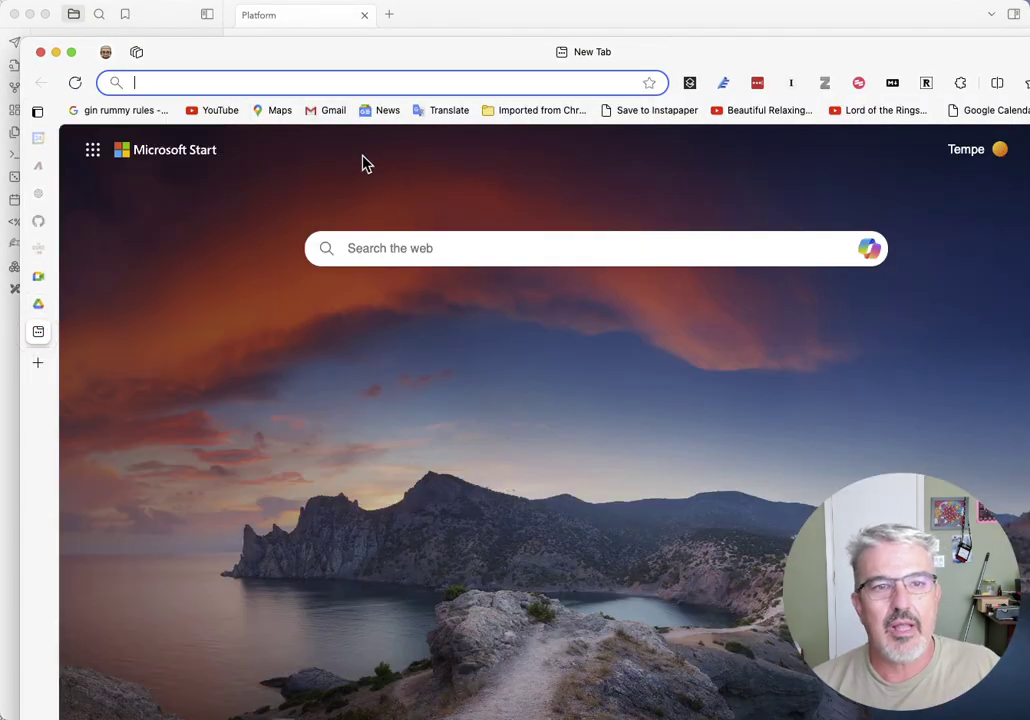
pyautogui.write('amazon.com')
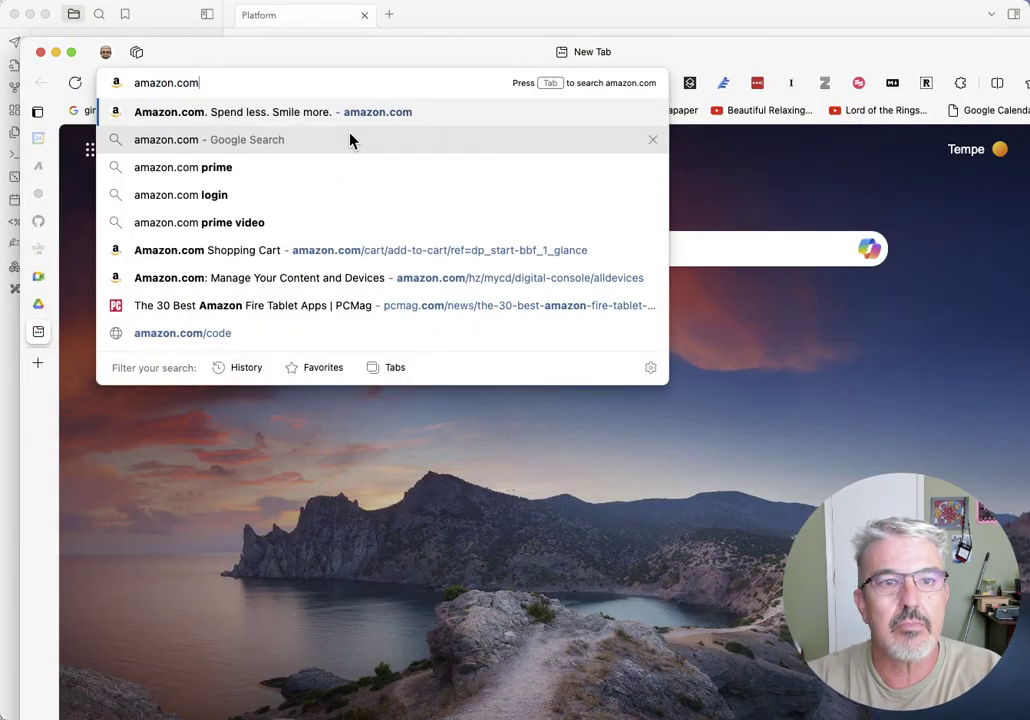
pyautogui.press('Return')
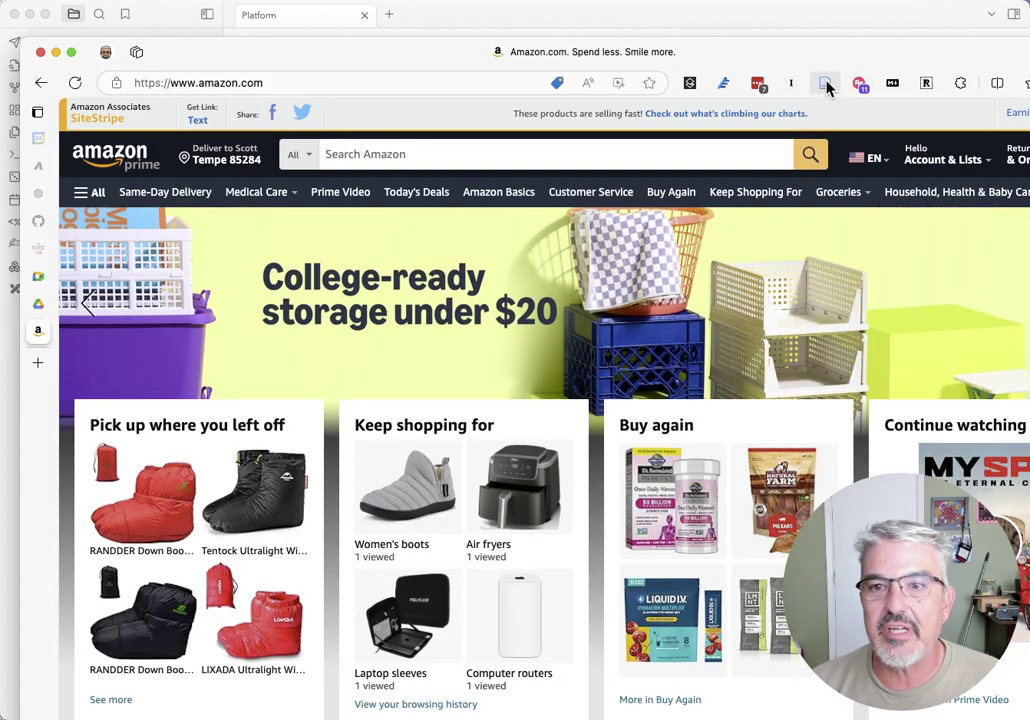
# Step: Search Amazon for "platform the book" and open the Kindle edition of Platform: Get Noticed in a Noisy World
pyautogui.click(536, 162)
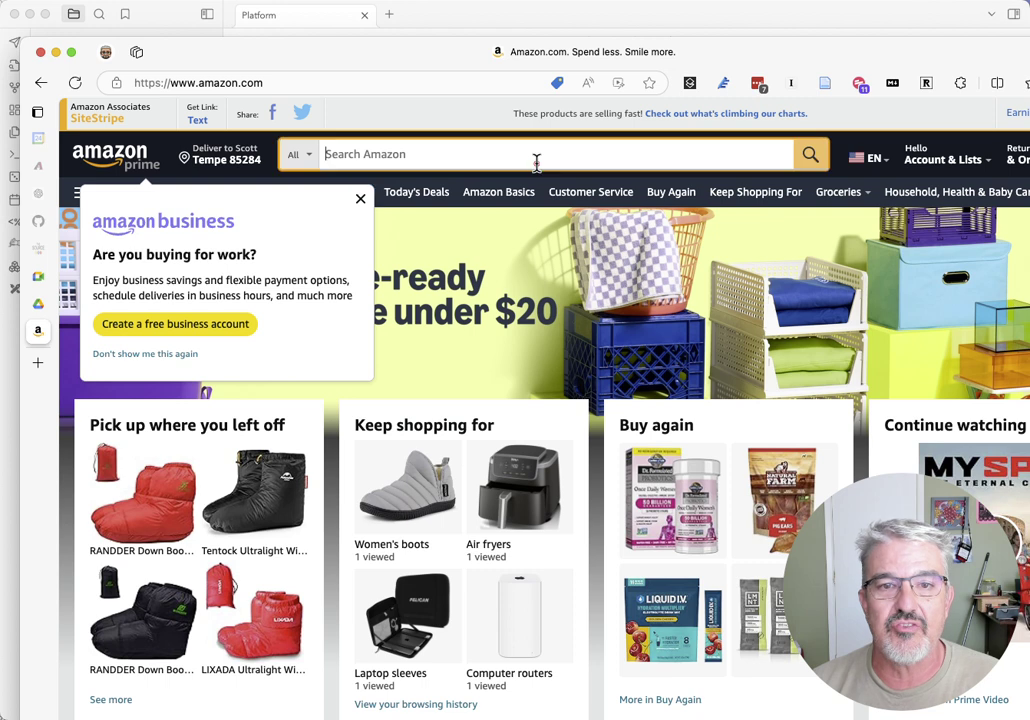
pyautogui.write('platform')
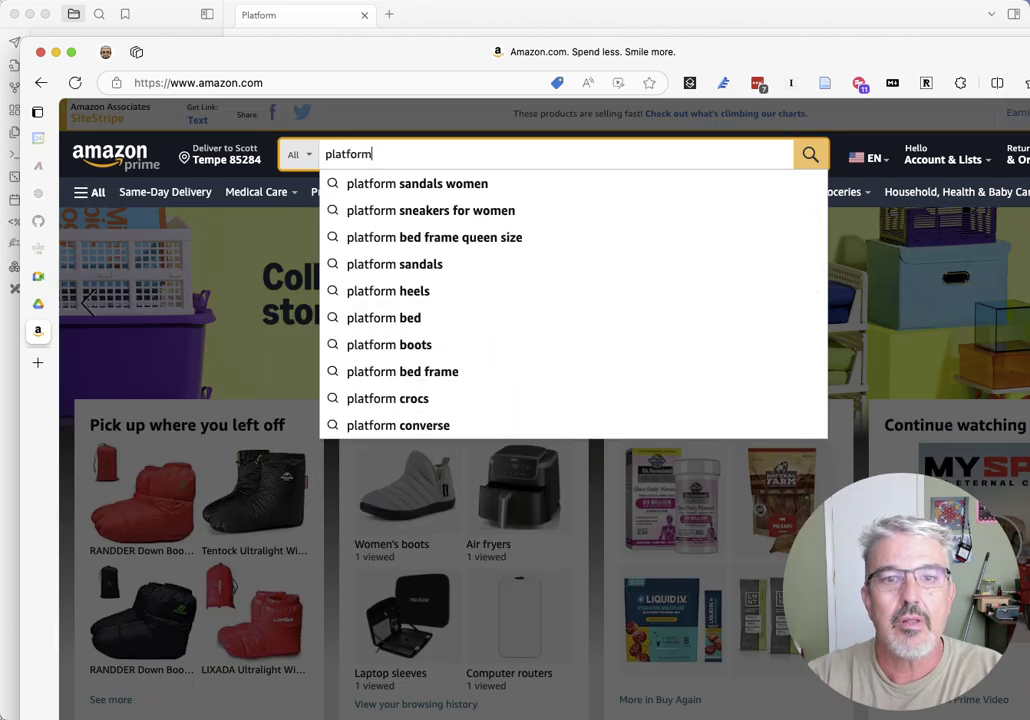
pyautogui.write(' the book')
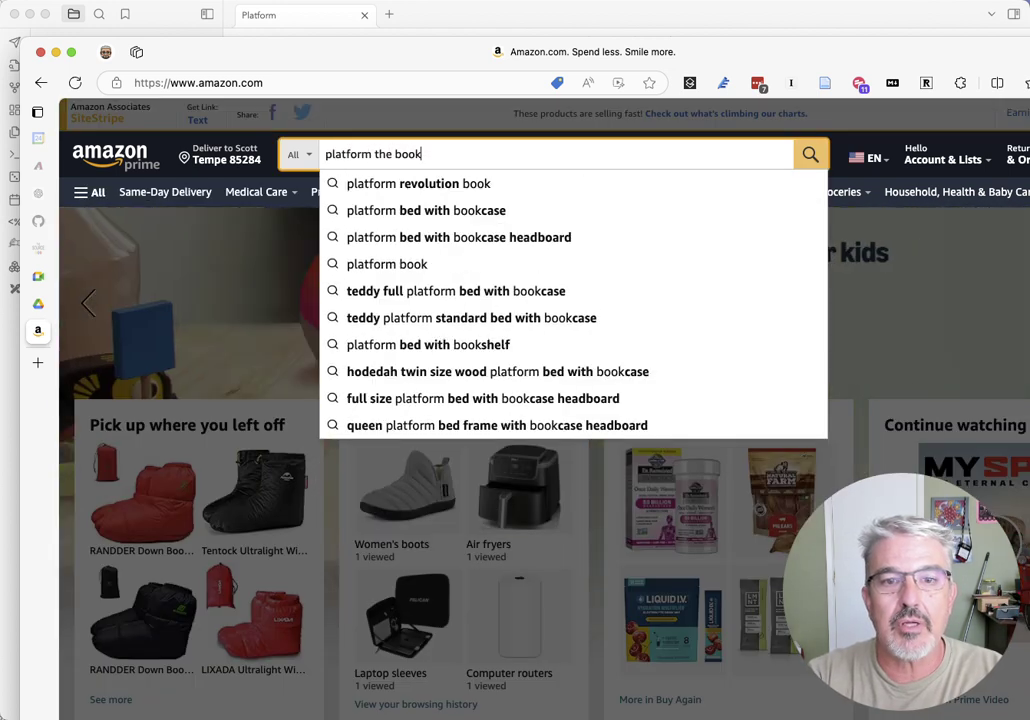
pyautogui.press('Return')
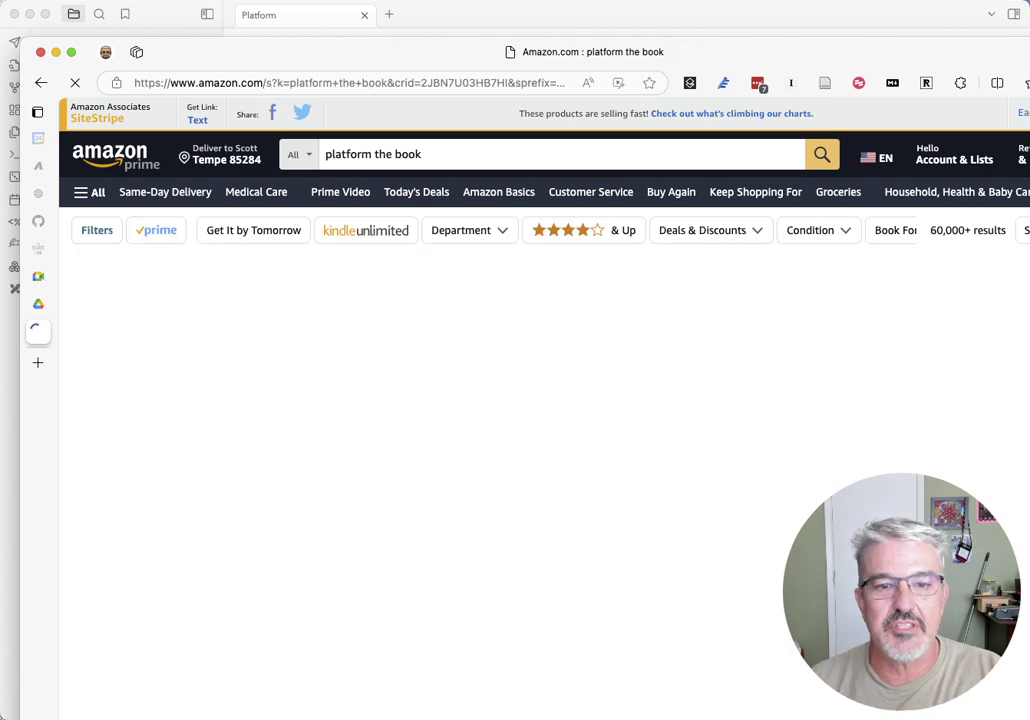
pyautogui.scroll(-10, 391, 490)
pyautogui.scroll(-5, 383, 490)
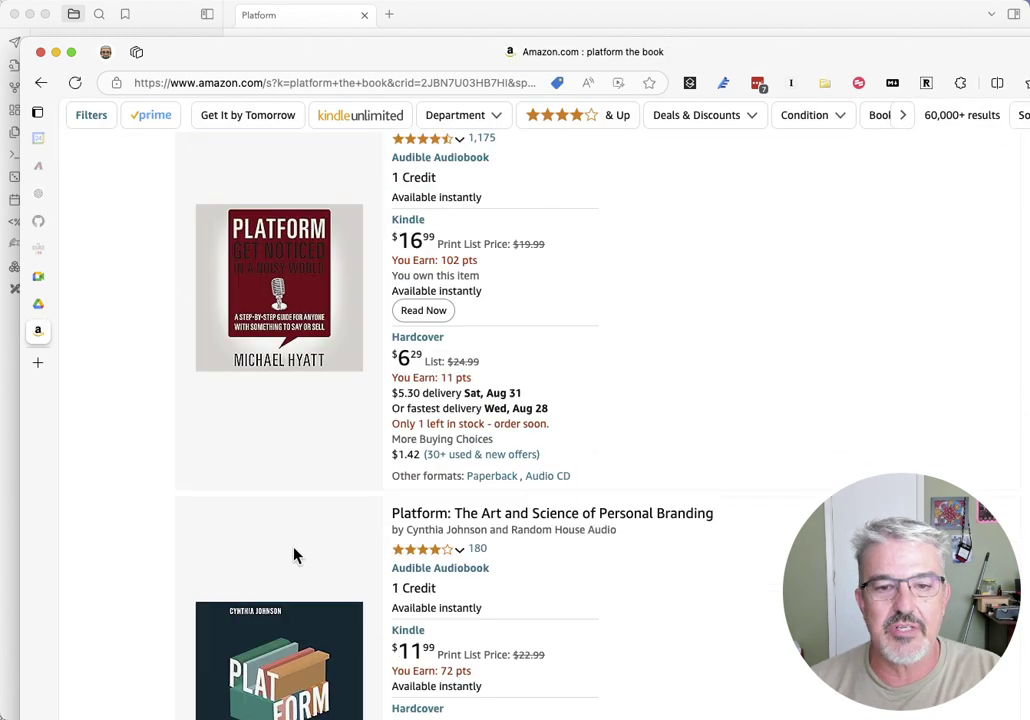
pyautogui.scroll(1, 294, 554)
pyautogui.click(417, 286)
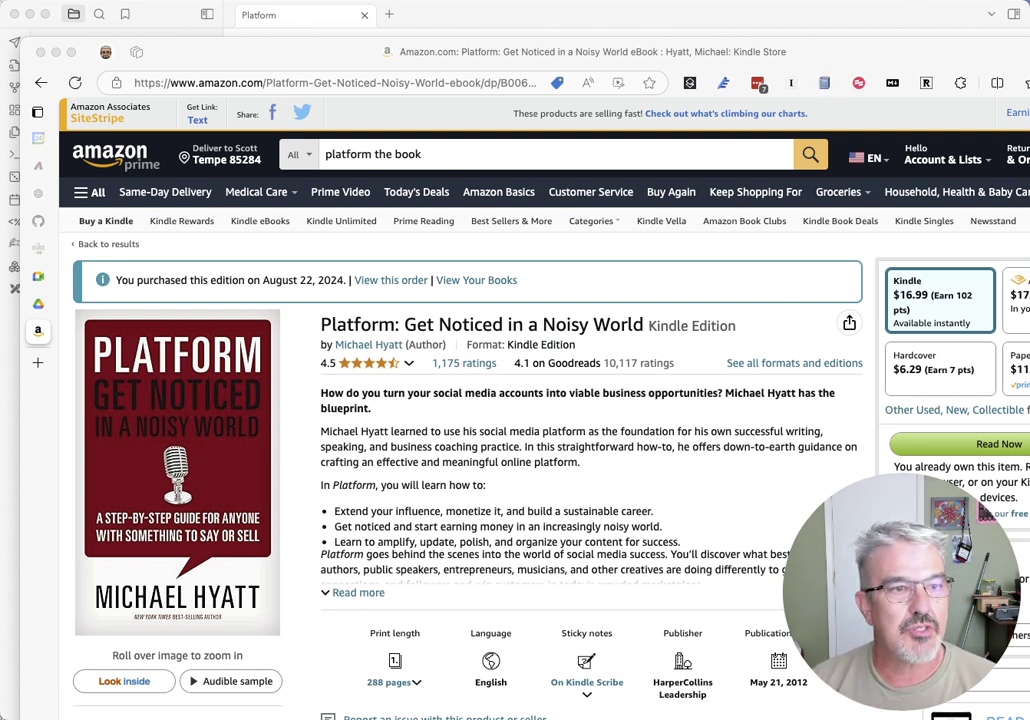
# Step: Switch to Zotero and search the BOOKS collection for "platform"
pyautogui.press('super+Tab')
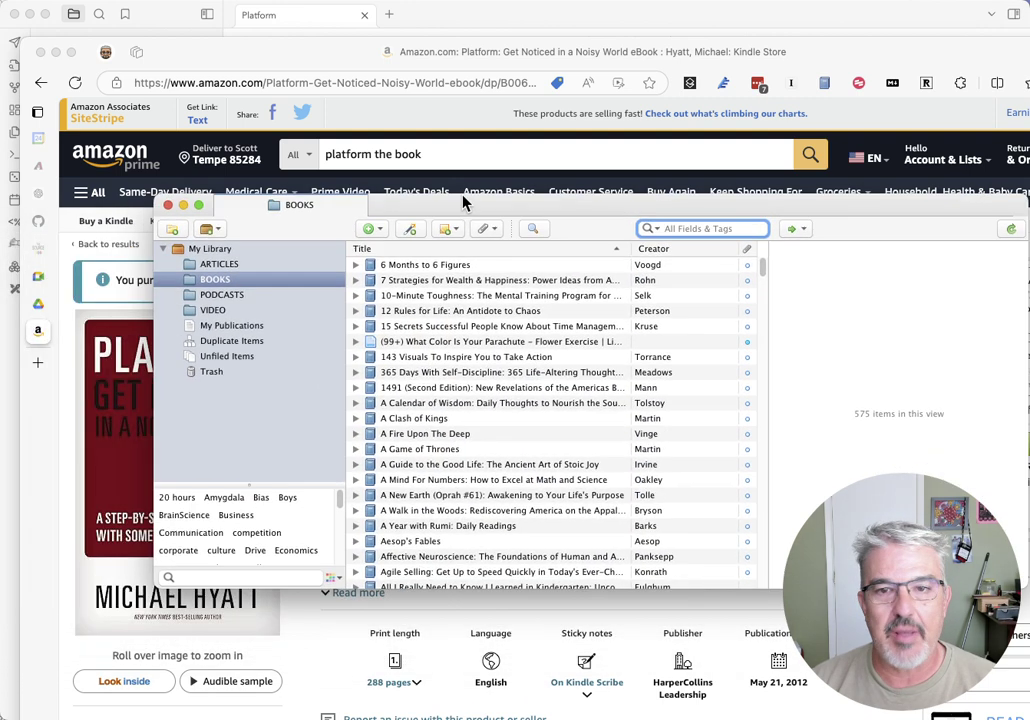
pyautogui.write('pla')
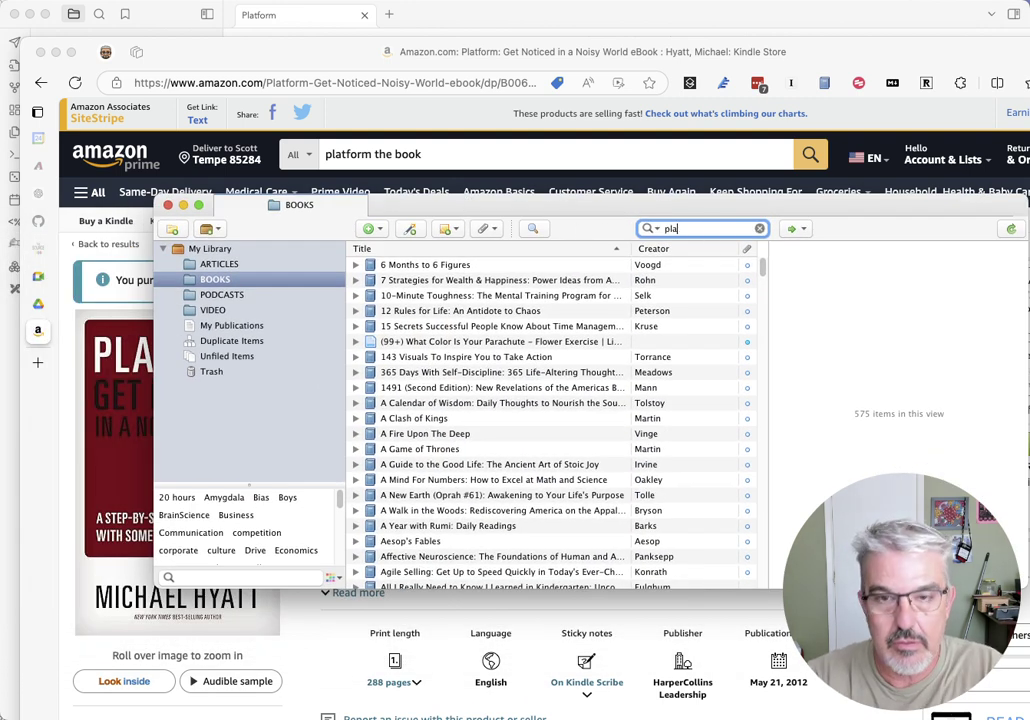
pyautogui.write('tof')
pyautogui.press('BackSpace')
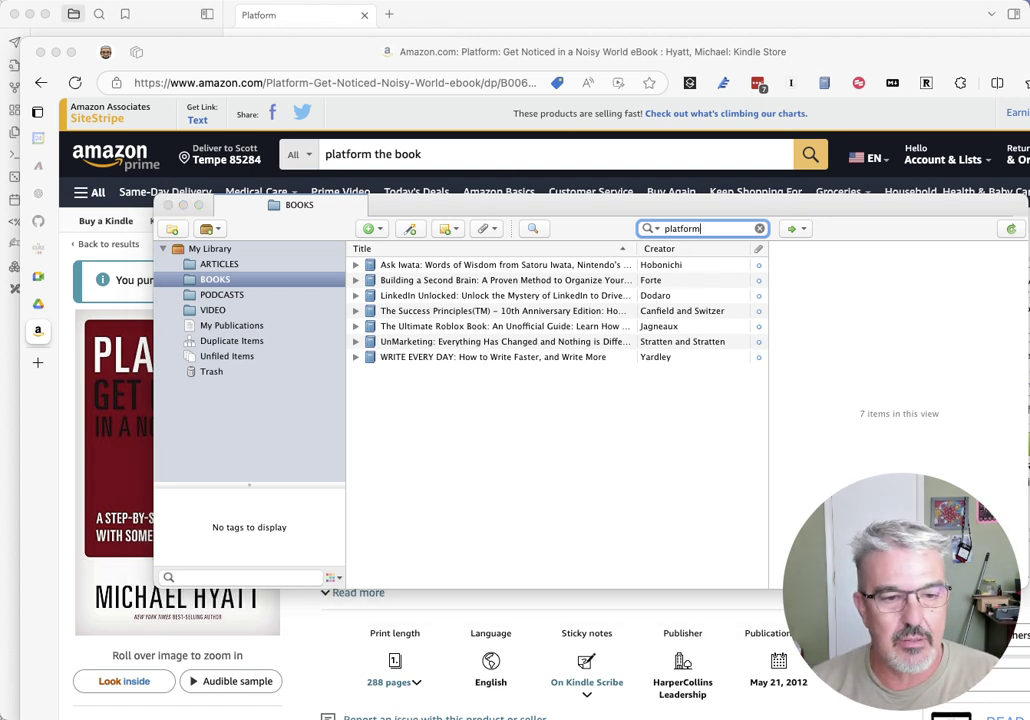
# Step: Save the book from the Amazon page to Zotero's BOOKS collection, and select its entry in Zotero
pyautogui.click(897, 37)
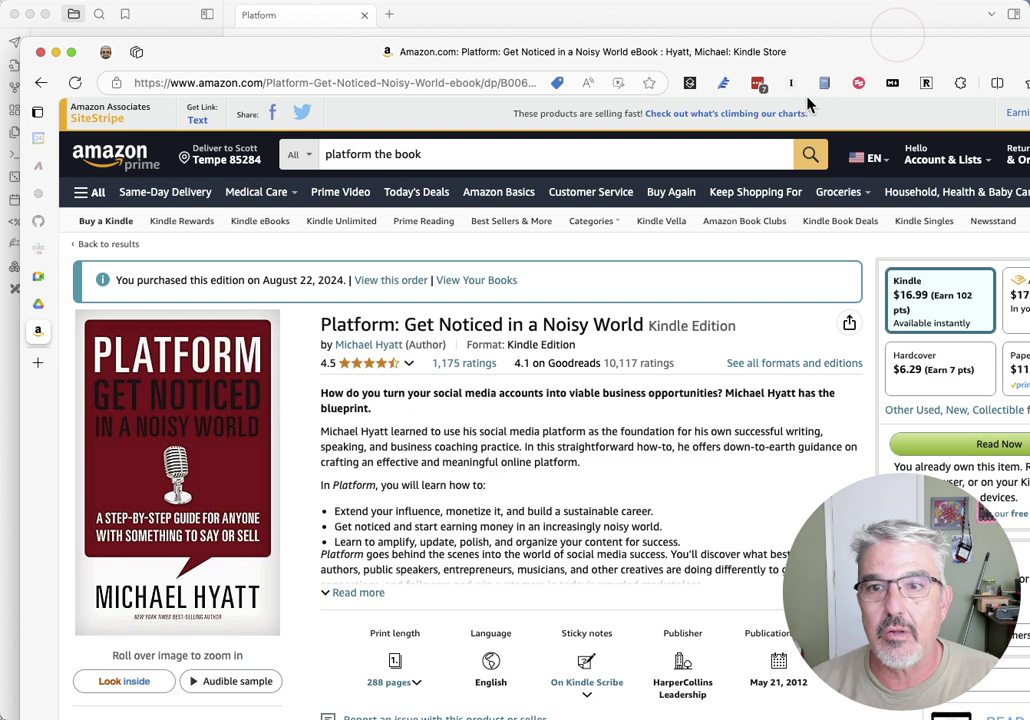
pyautogui.click(824, 82)
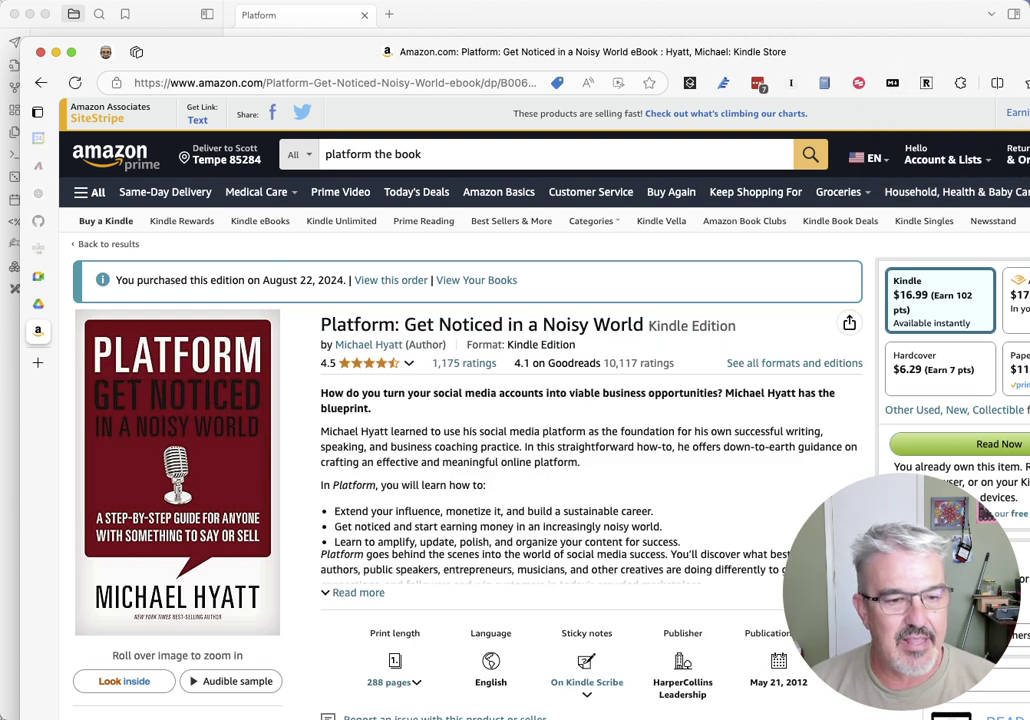
pyautogui.press('super+Tab')
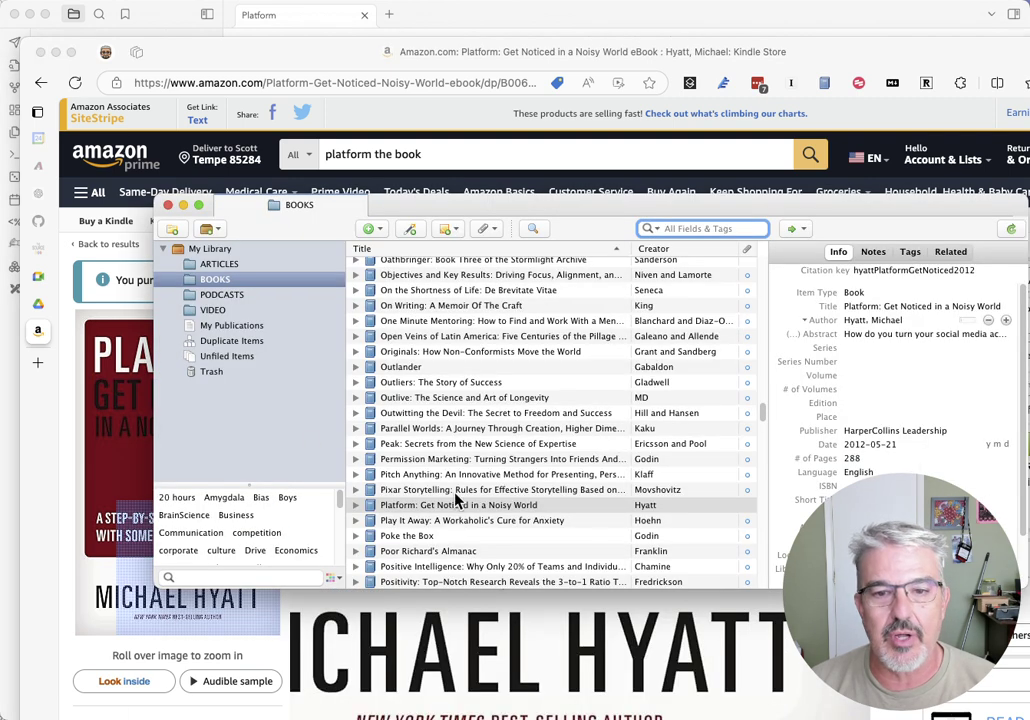
pyautogui.click(451, 507)
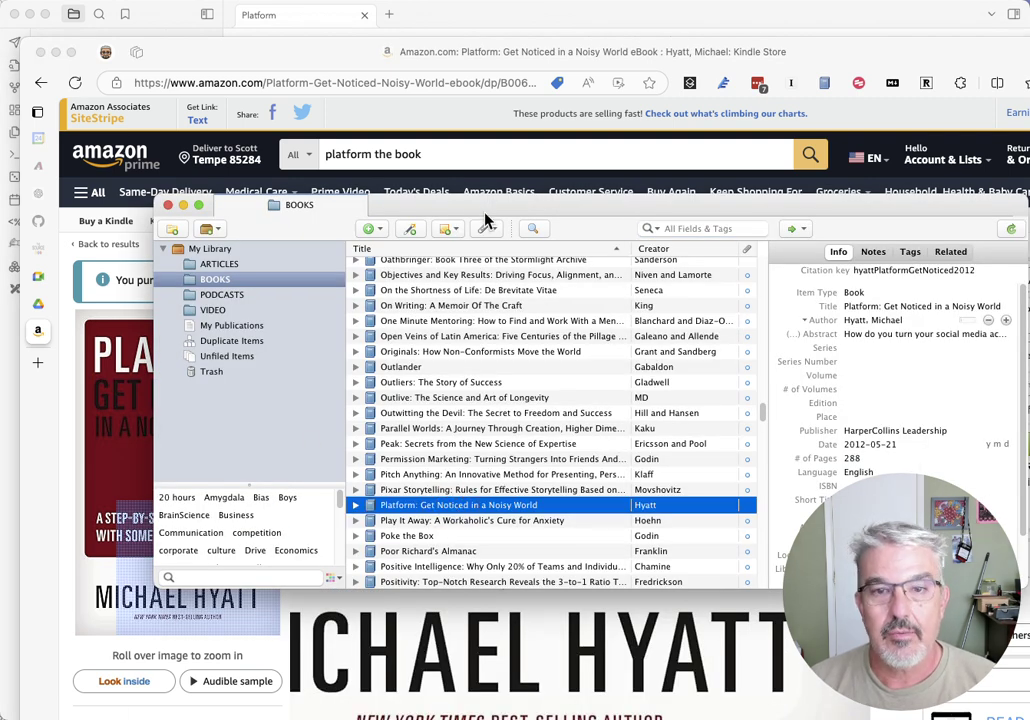
pyautogui.moveTo(491, 204); pyautogui.dragTo(460, 75)
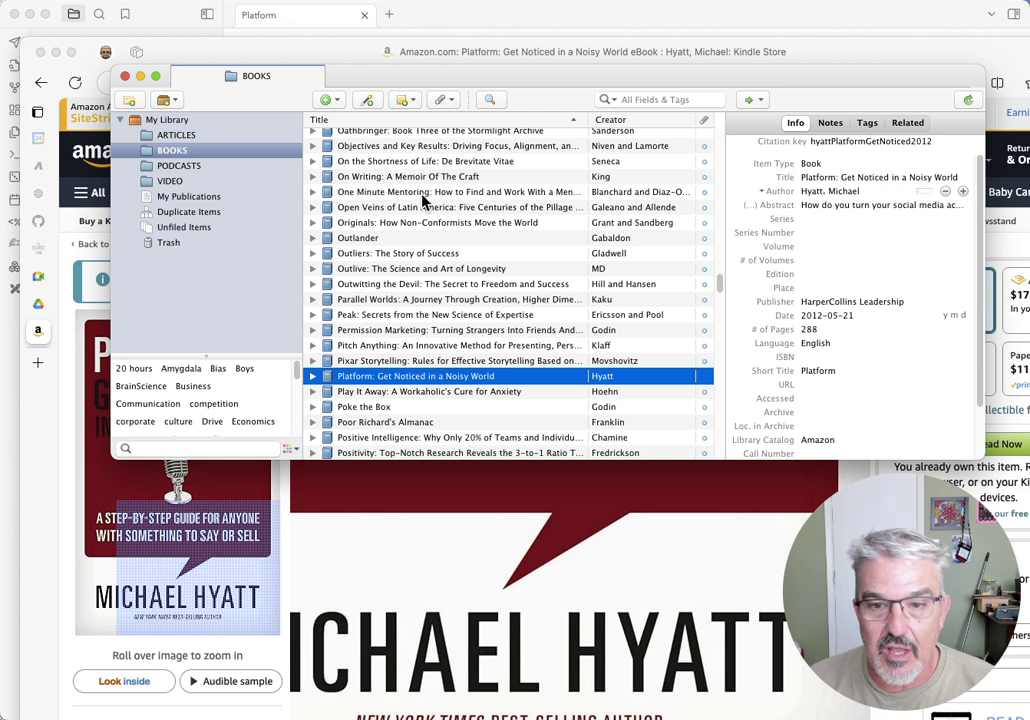
# Step: Export the Platform: Get Noticed in a Noisy World item to markdown with Mdnotes into NovisVault's library folder
pyautogui.rightClick(385, 380)
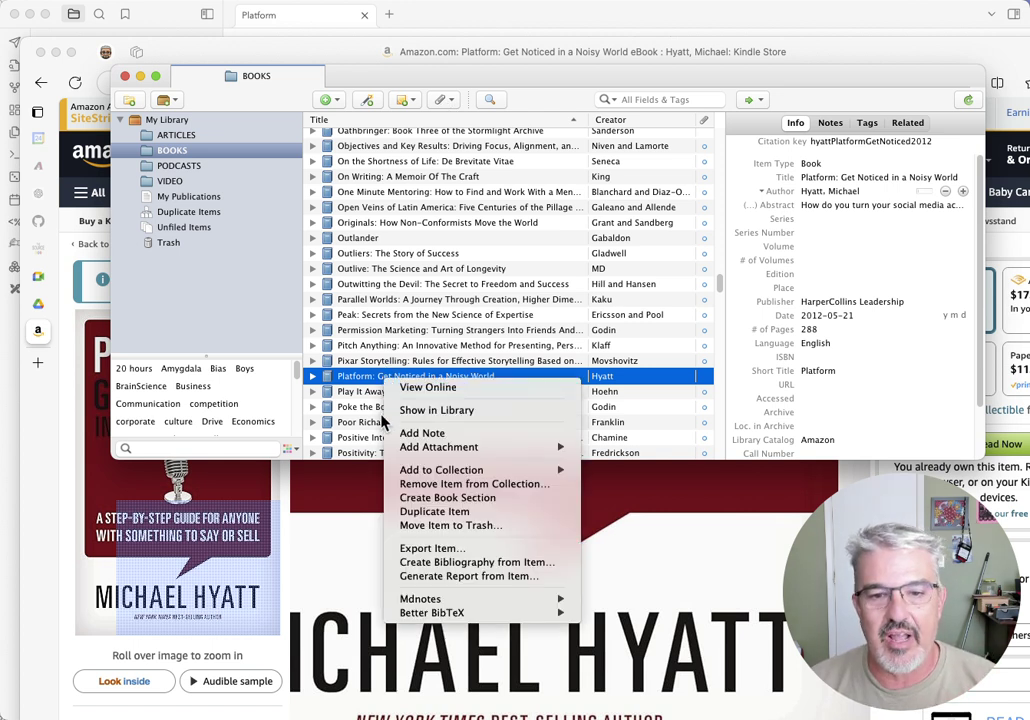
pyautogui.moveTo(456, 598)
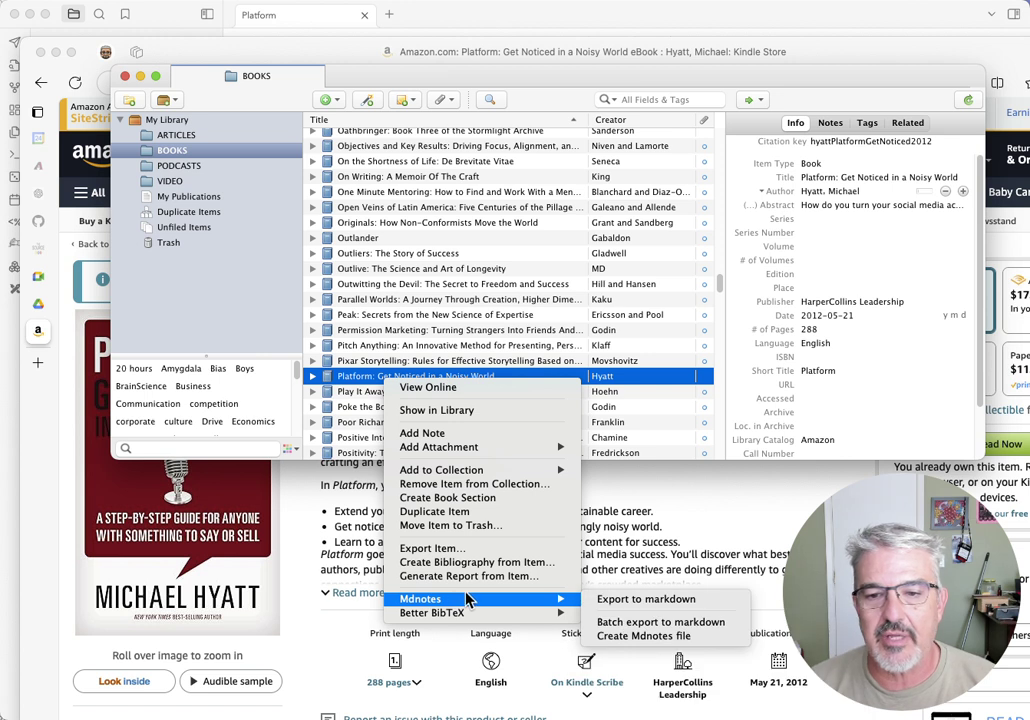
pyautogui.click(607, 603)
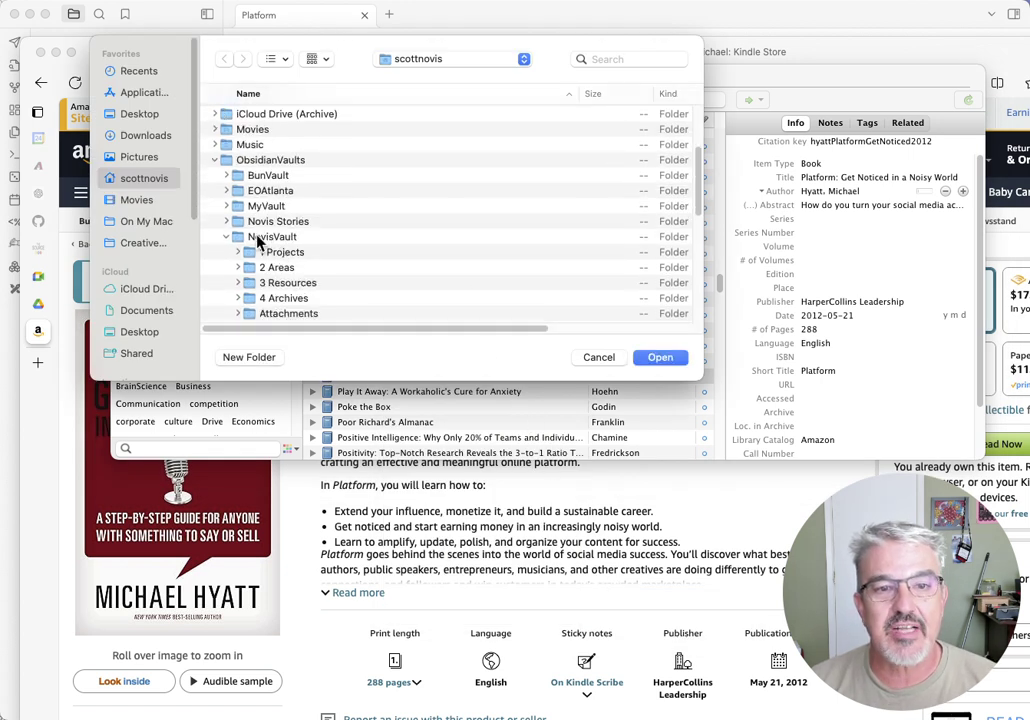
pyautogui.scroll(-5, 280, 256)
pyautogui.scroll(-2, 297, 272)
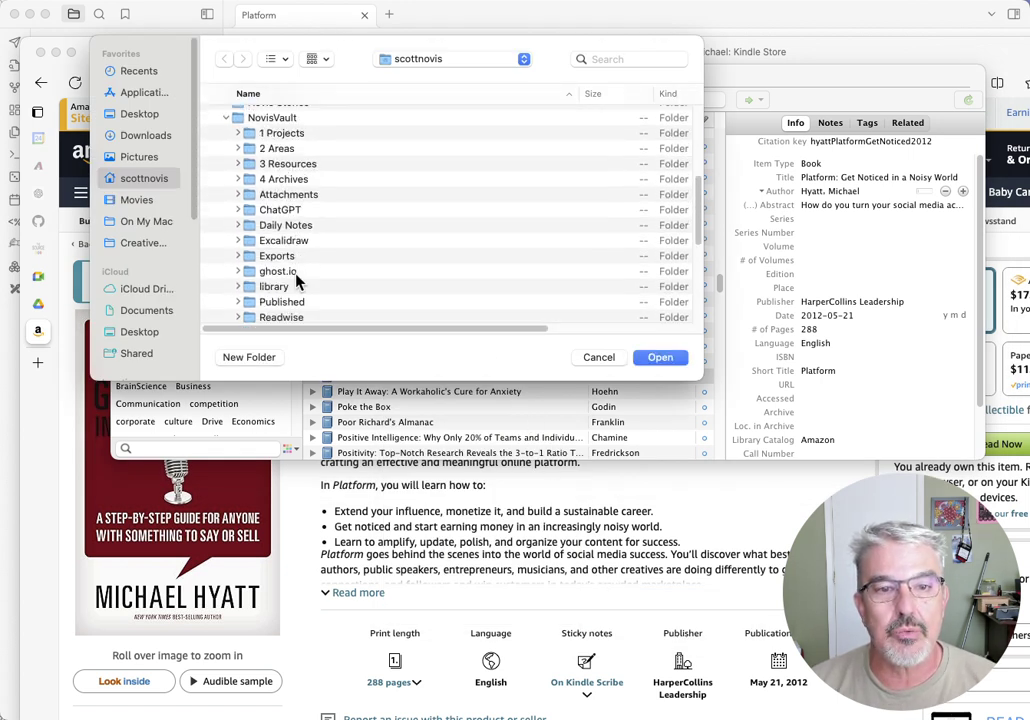
pyautogui.click(289, 290)
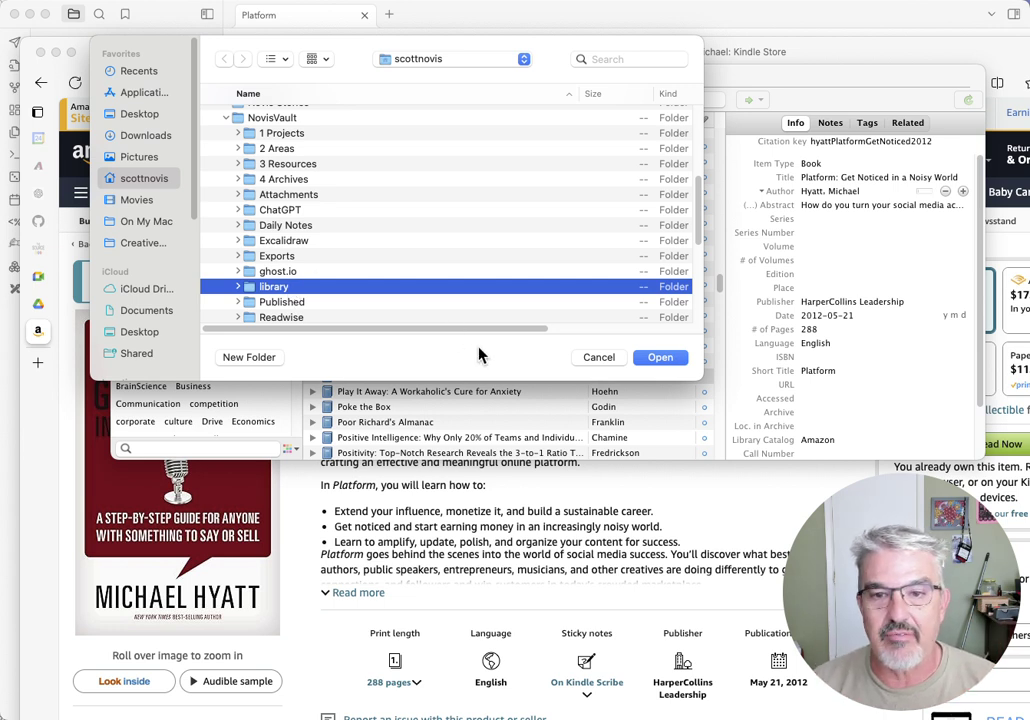
pyautogui.click(661, 359)
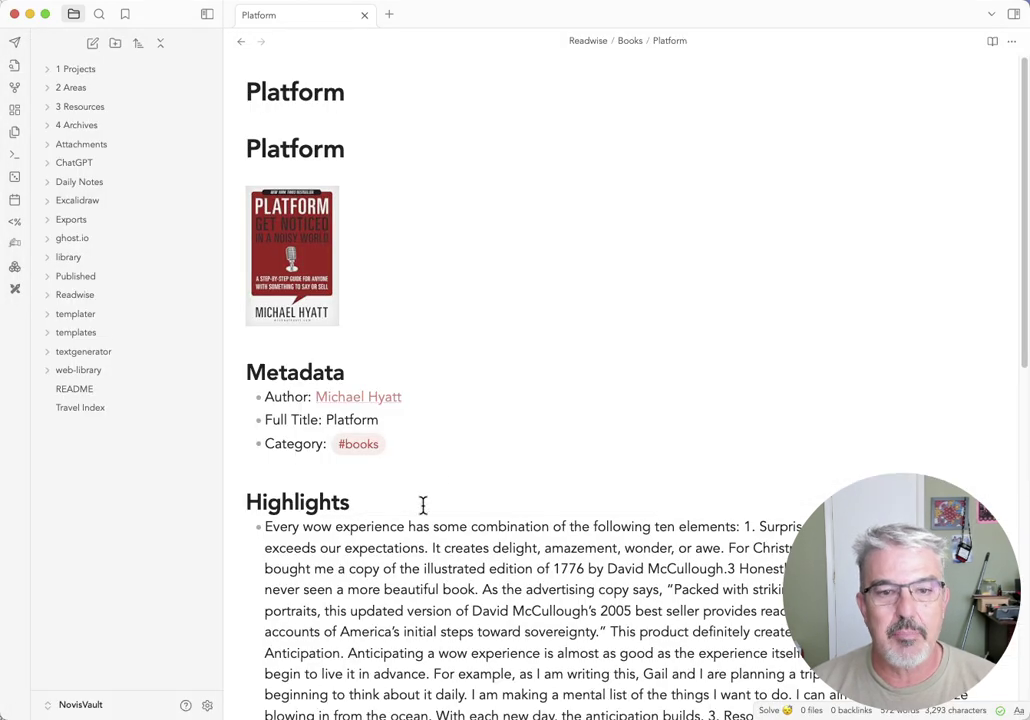
# Step: In Obsidian, add a blank line under the Highlights heading and open the note "library/Platform Get Noticed in a Noisy World-zotero"
pyautogui.click(445, 492)
pyautogui.press('Return')
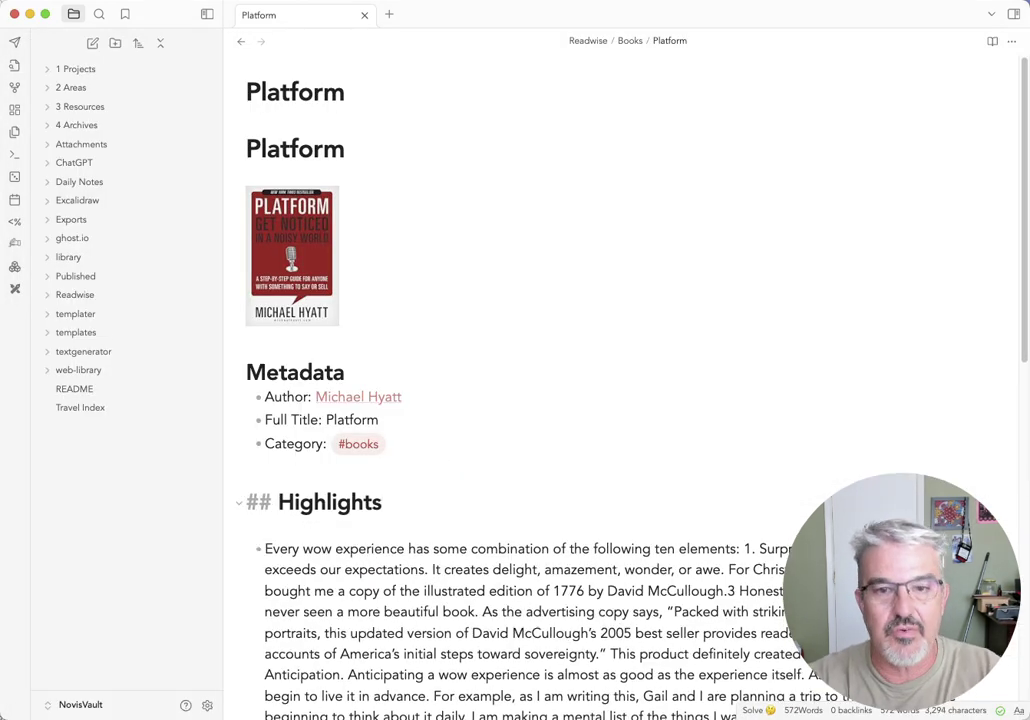
pyautogui.press('super+o')
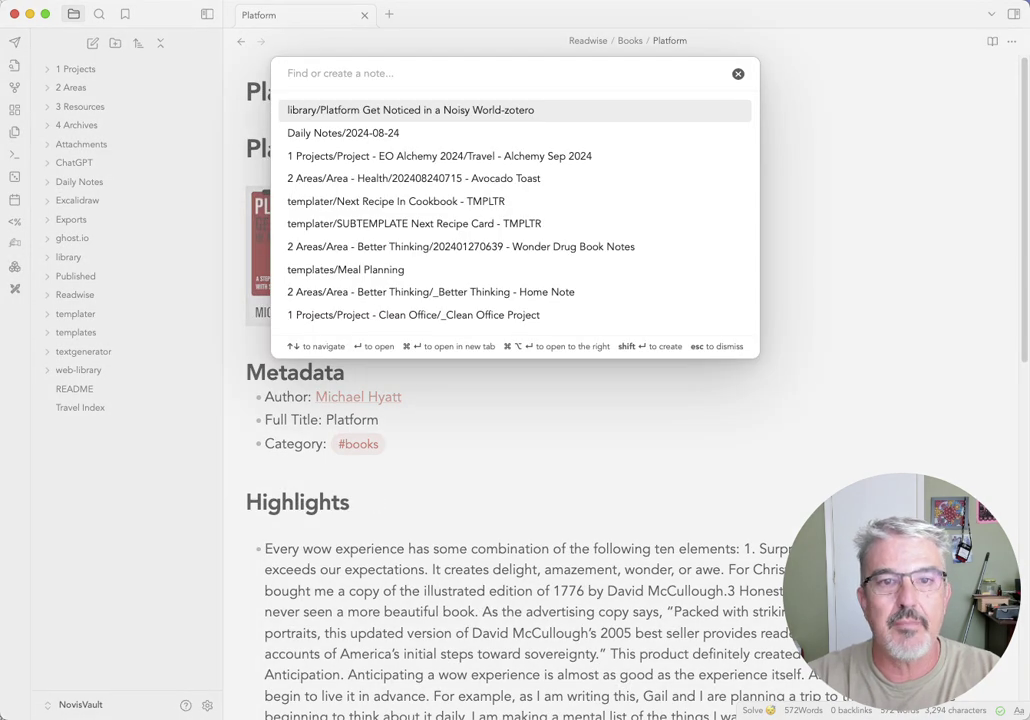
pyautogui.write('platform')
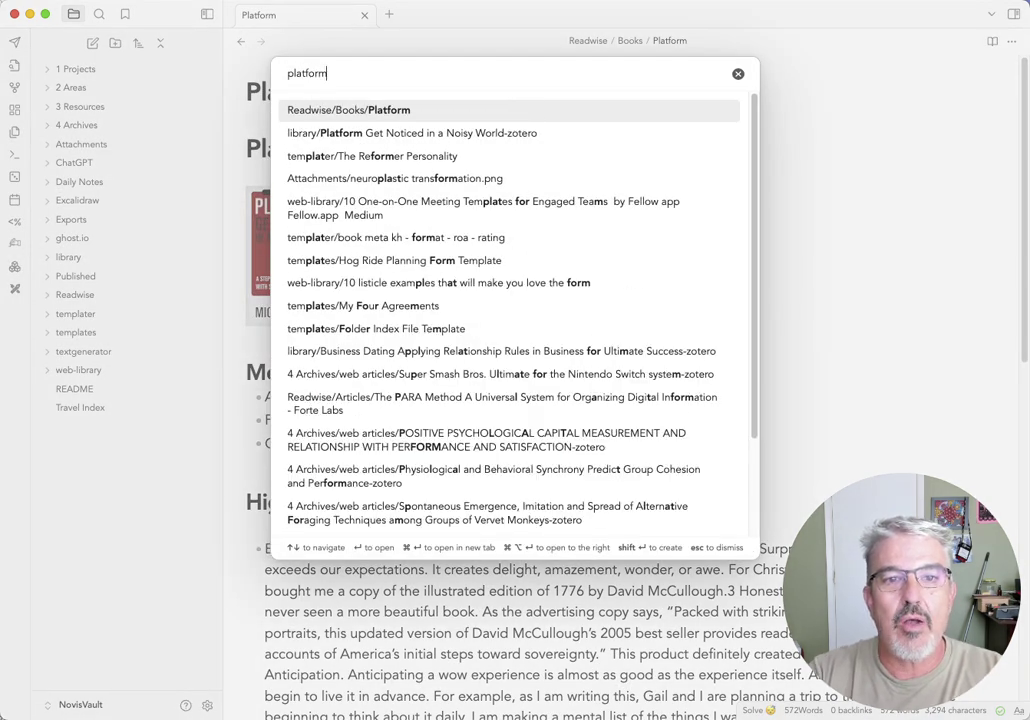
pyautogui.press('Down')
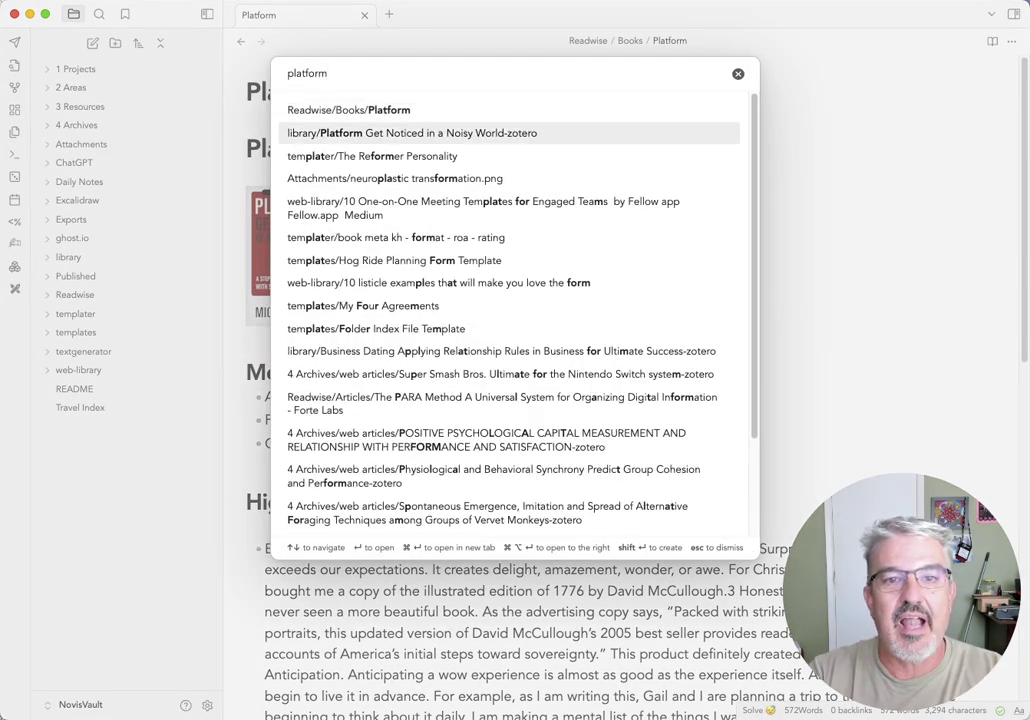
pyautogui.press('Return')
# Step: Review the exported Zotero note's metadata and abstract, and shorten its title to "Platform"
pyautogui.scroll(-5, 508, 486)
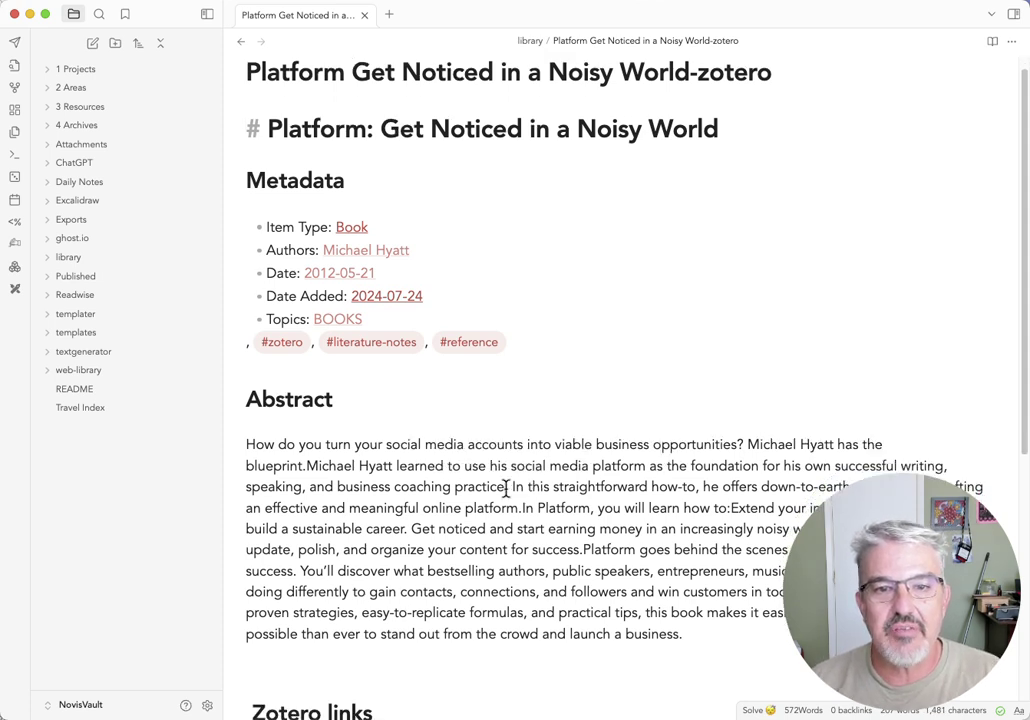
pyautogui.scroll(4, 508, 486)
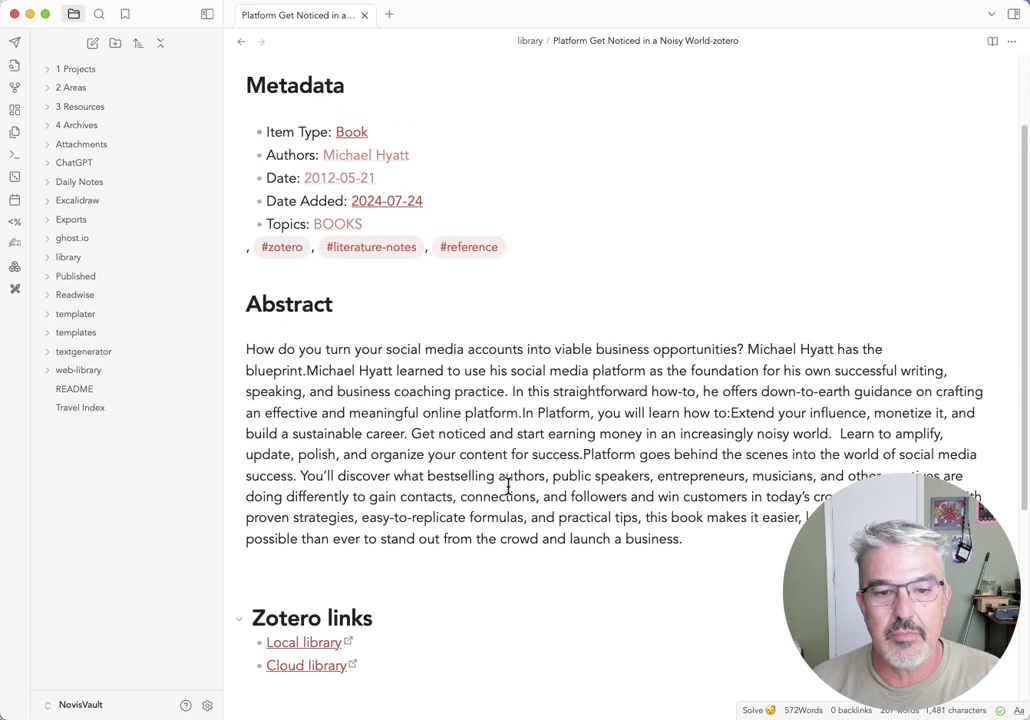
pyautogui.scroll(3, 420, 540)
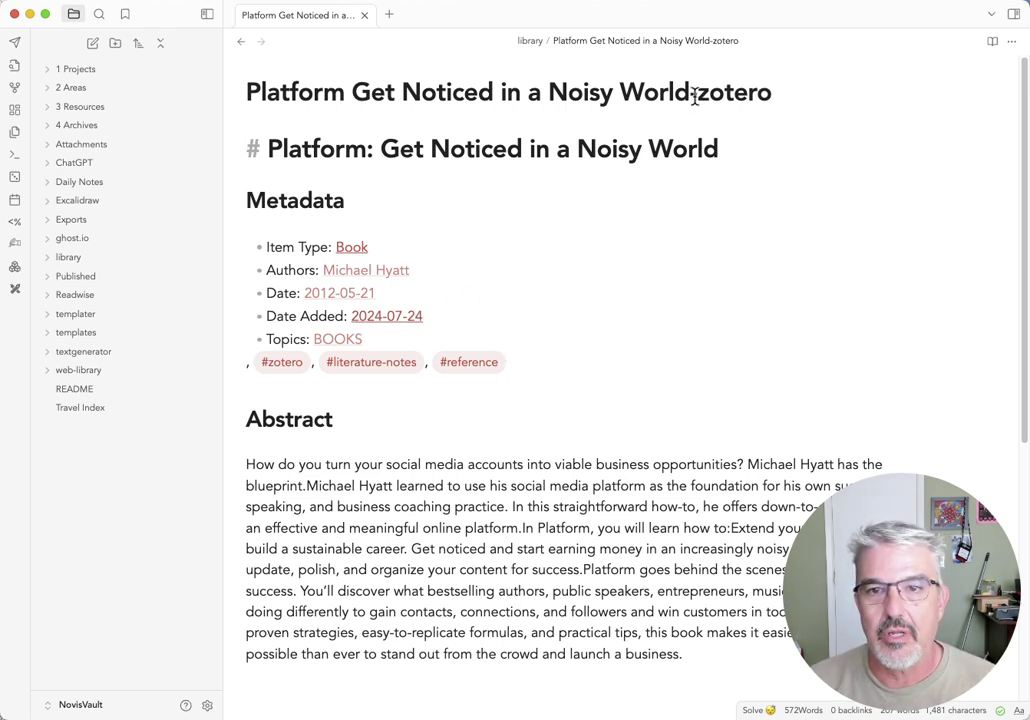
pyautogui.moveTo(692, 92); pyautogui.dragTo(858, 94)
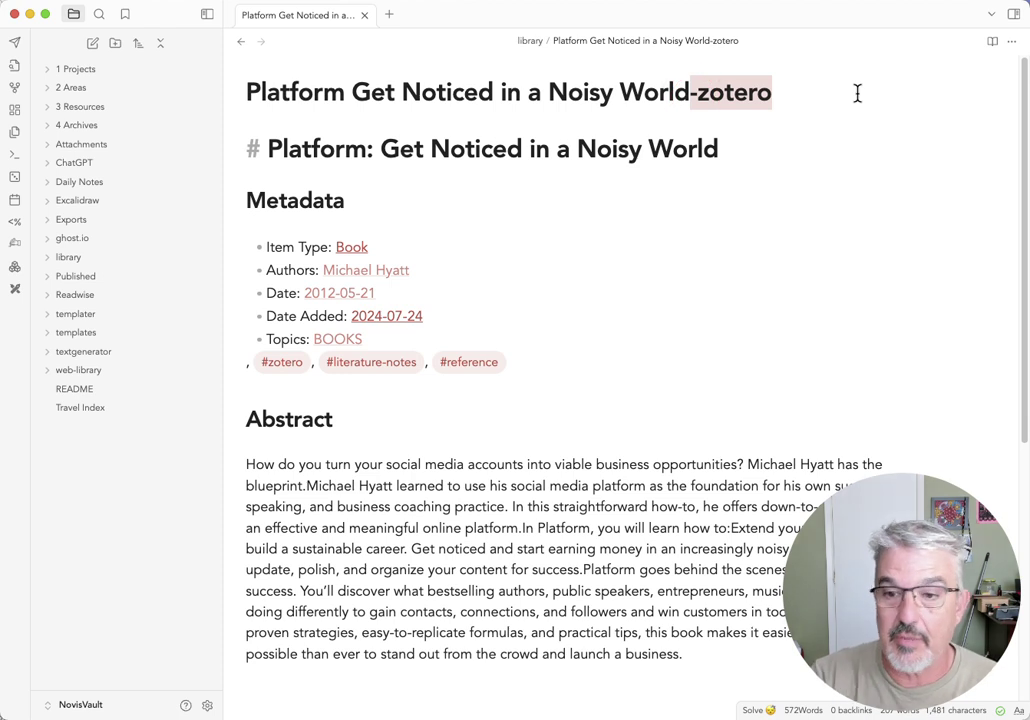
pyautogui.press('BackSpace')
pyautogui.press('BackSpace')
pyautogui.press('BackSpace')
pyautogui.press('BackSpace')
pyautogui.press('BackSpace')
pyautogui.press('BackSpace')
pyautogui.press('BackSpace')
pyautogui.press('BackSpace')
pyautogui.press('BackSpace')
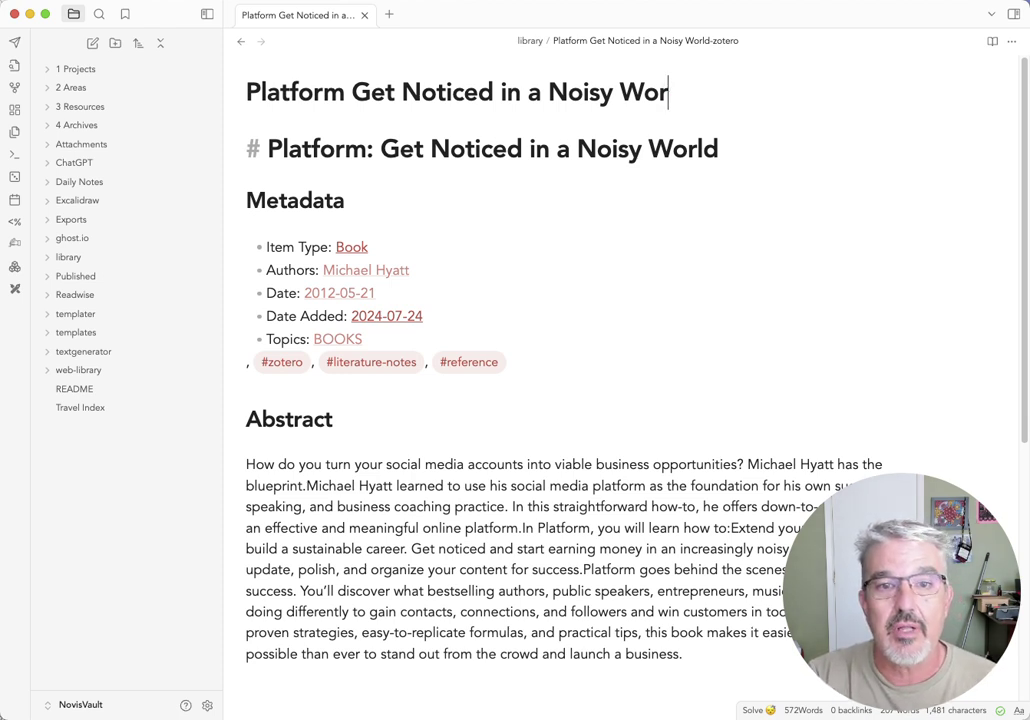
pyautogui.press('BackSpace')
pyautogui.press('BackSpace')
pyautogui.press('BackSpace')
pyautogui.press('BackSpace')
pyautogui.press('BackSpace')
pyautogui.press('BackSpace')
pyautogui.press('BackSpace')
pyautogui.press('BackSpace')
pyautogui.press('BackSpace')
pyautogui.press('BackSpace')
pyautogui.press('BackSpace')
pyautogui.press('BackSpace')
pyautogui.press('BackSpace')
pyautogui.press('BackSpace')
pyautogui.press('BackSpace')
pyautogui.press('BackSpace')
pyautogui.press('BackSpace')
pyautogui.press('BackSpace')
pyautogui.press('BackSpace')
pyautogui.press('BackSpace')
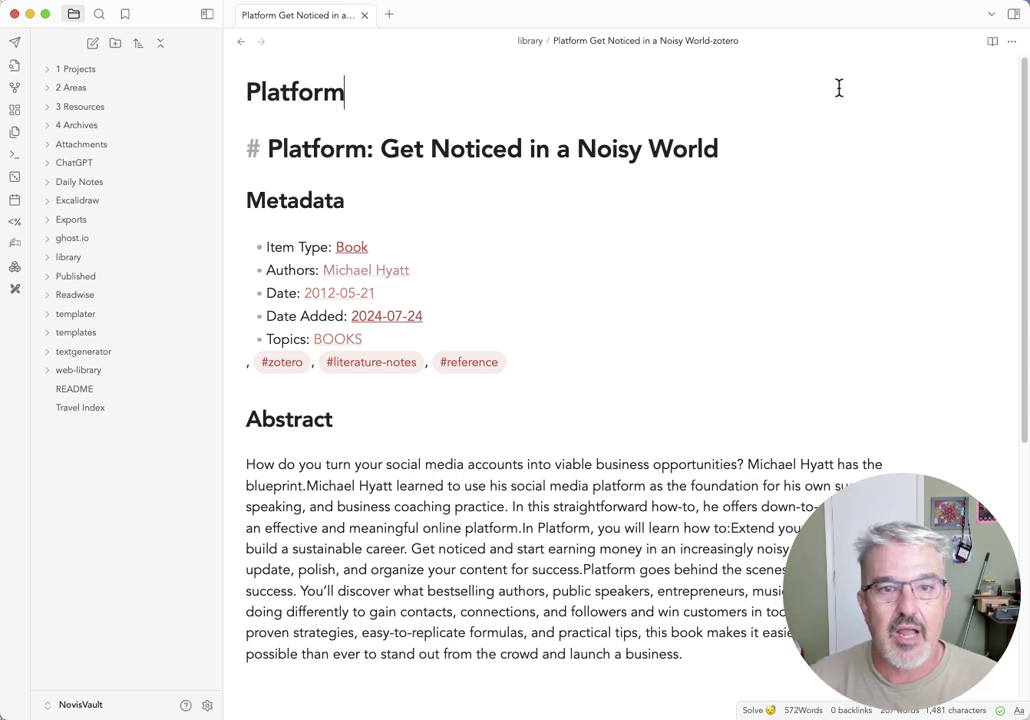
pyautogui.click(250, 150)
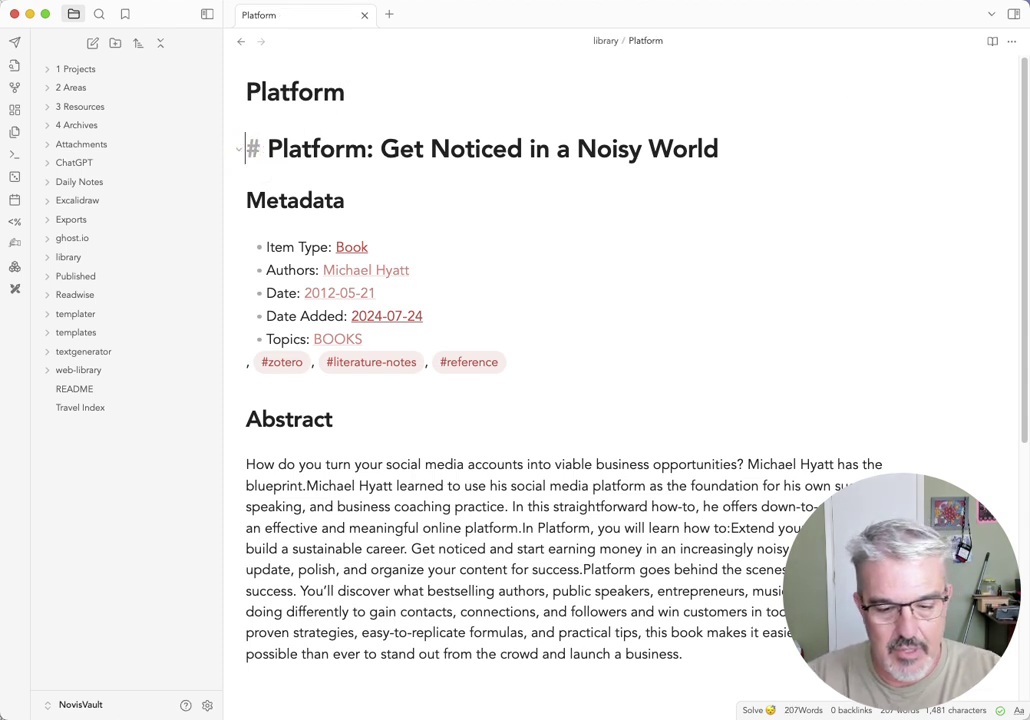
# Step: Insert the "Book alias" template to give the Platform note the alias "book Platform"
pyautogui.hotkey('alt', 'e')
pyautogui.write('ali')
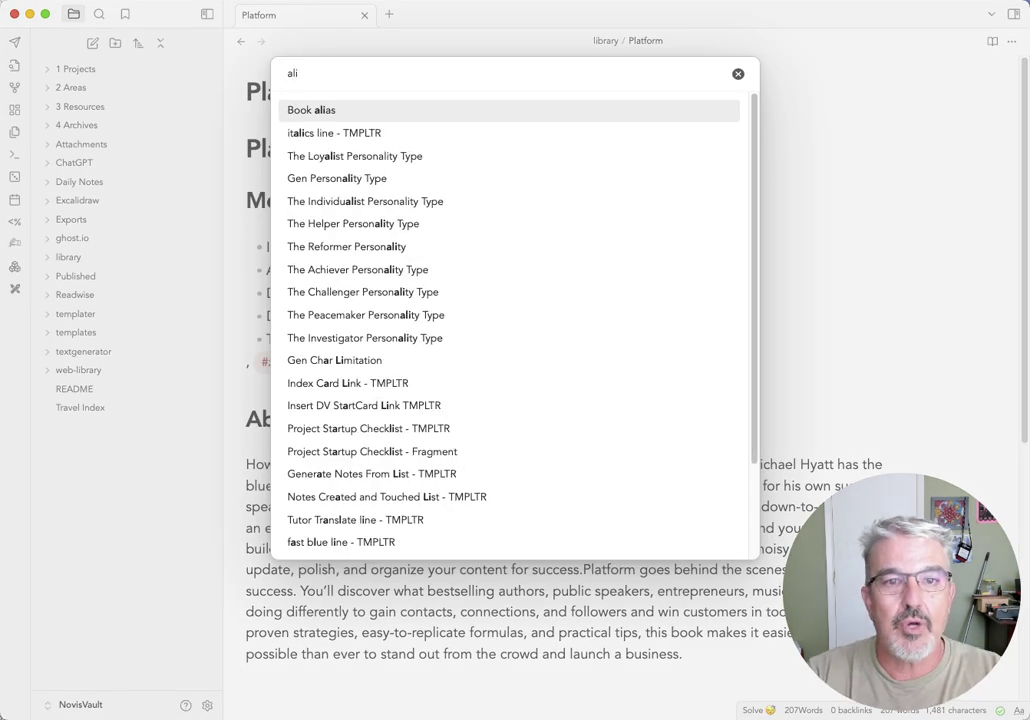
pyautogui.press('Return')
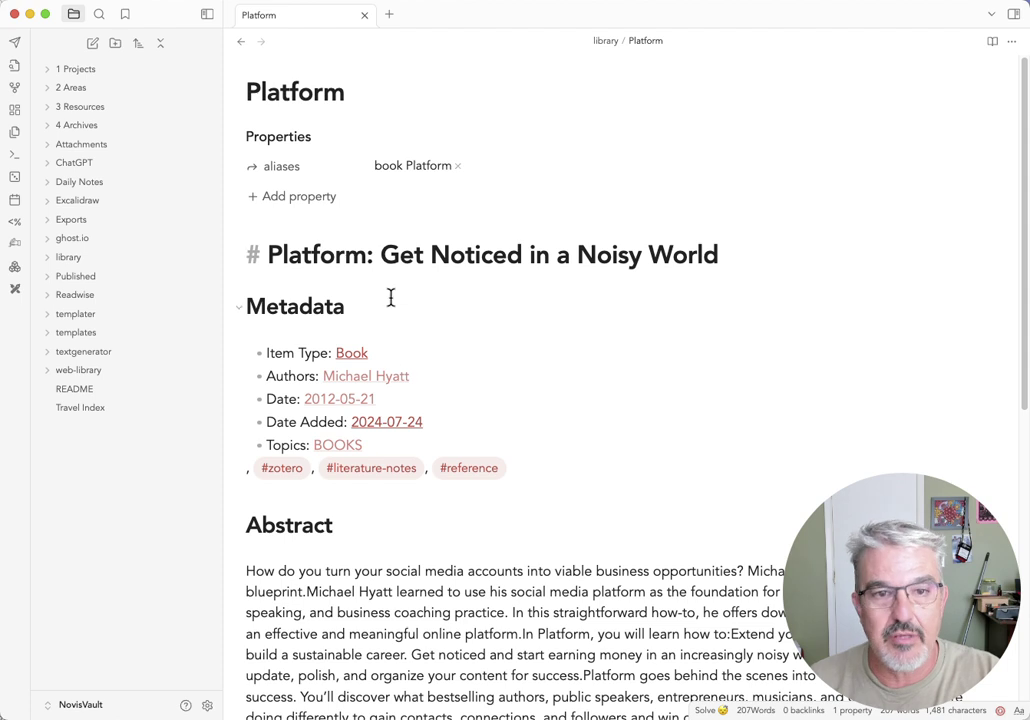
# Step: Replace the Topics and tags lines under Metadata with the "book meta kh - format - roa - rating" template
pyautogui.moveTo(561, 470); pyautogui.dragTo(202, 448)
pyautogui.press('BackSpace')
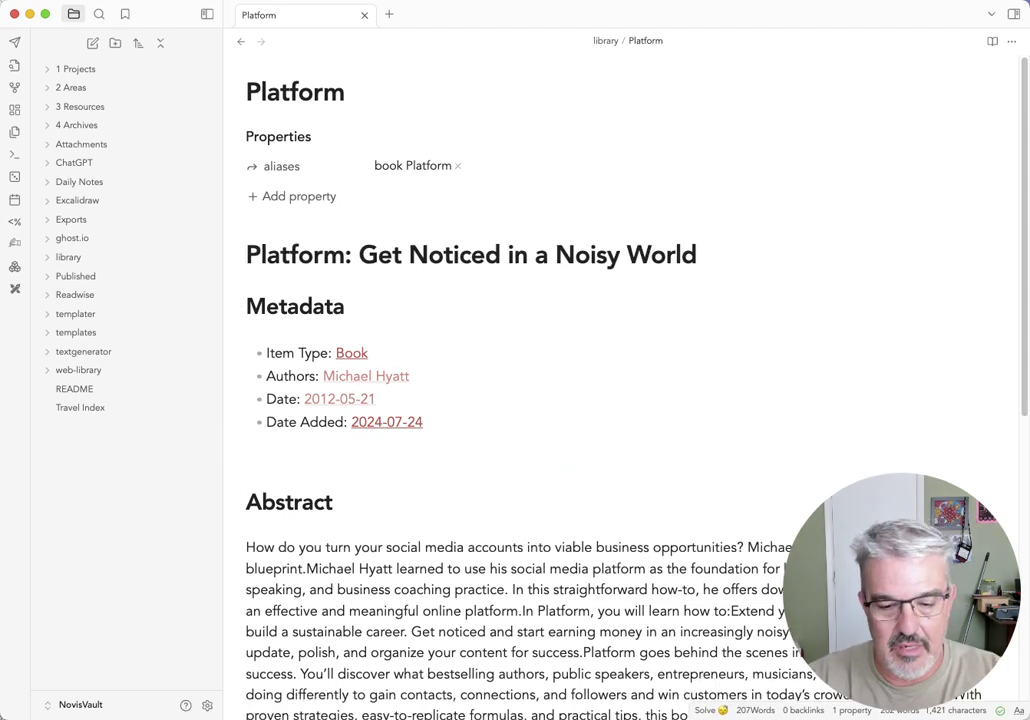
pyautogui.hotkey('alt', 'e')
pyautogui.write('meta')
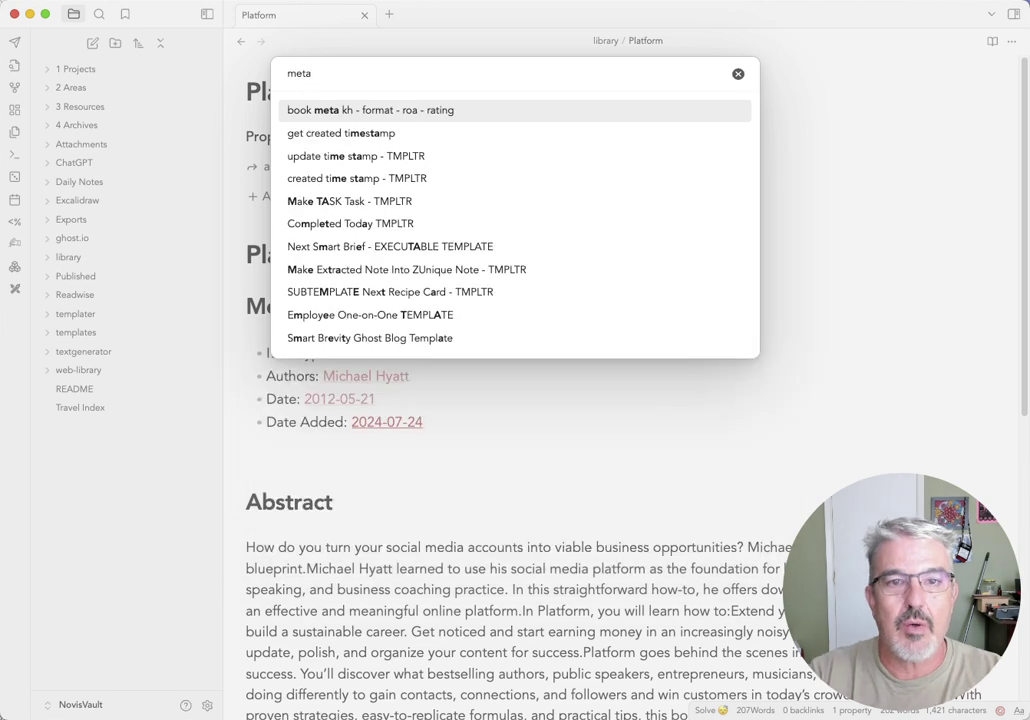
pyautogui.press('Return')
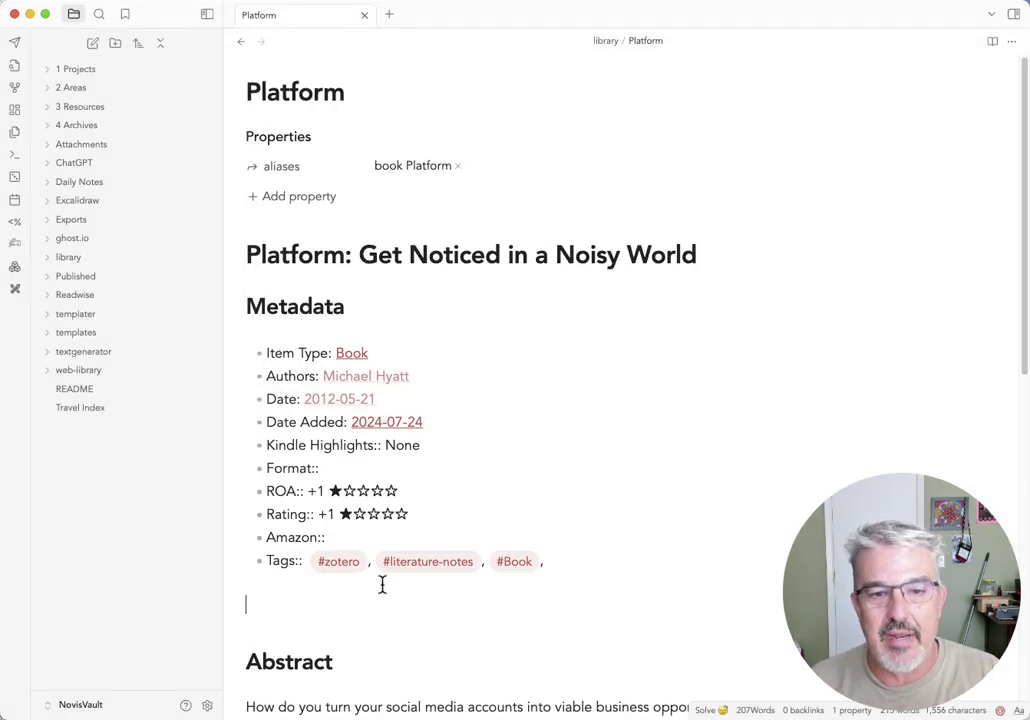
# Step: Fill the Format field in the metadata with the tags #Kindle and #Audible
pyautogui.click(345, 472)
pyautogui.write('#kin')
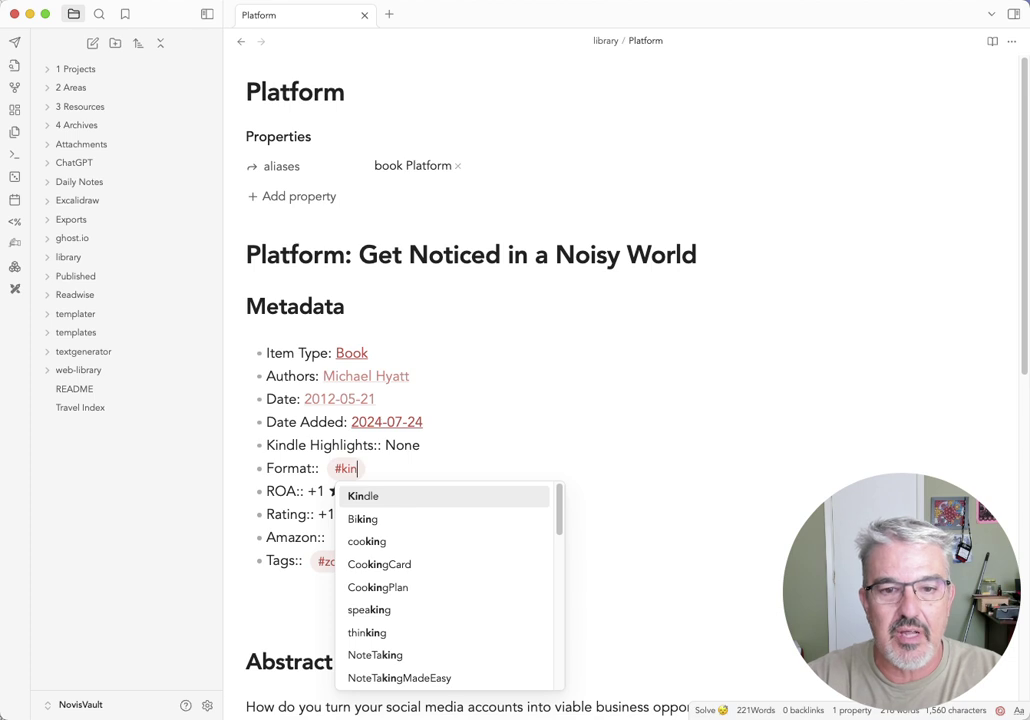
pyautogui.press('Return')
pyautogui.write('#au')
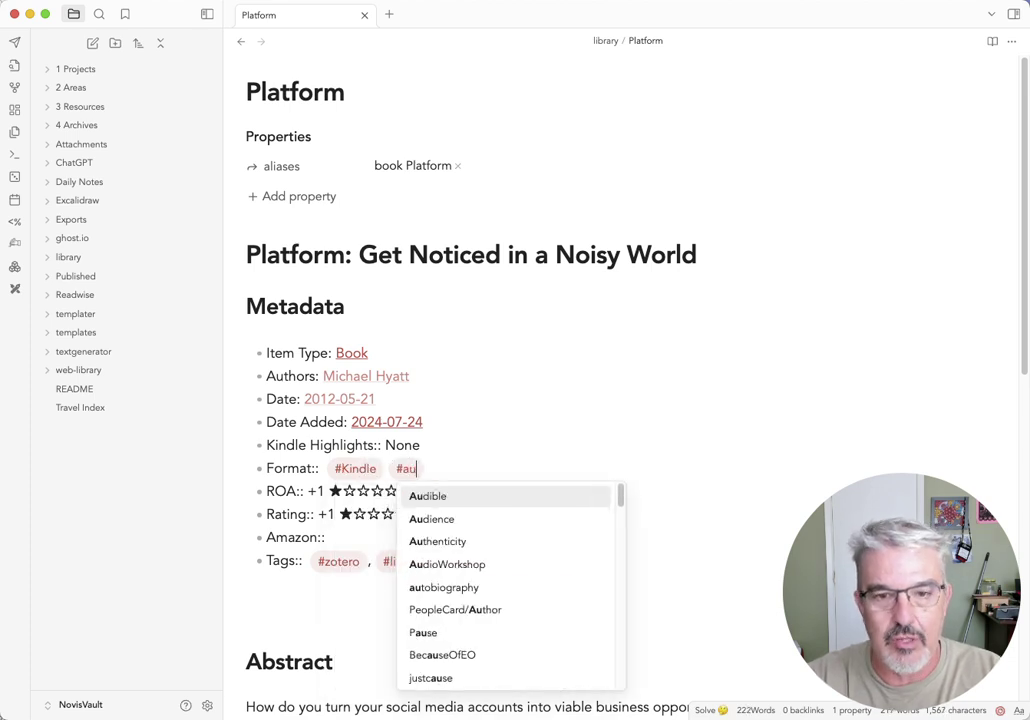
pyautogui.press('Return')
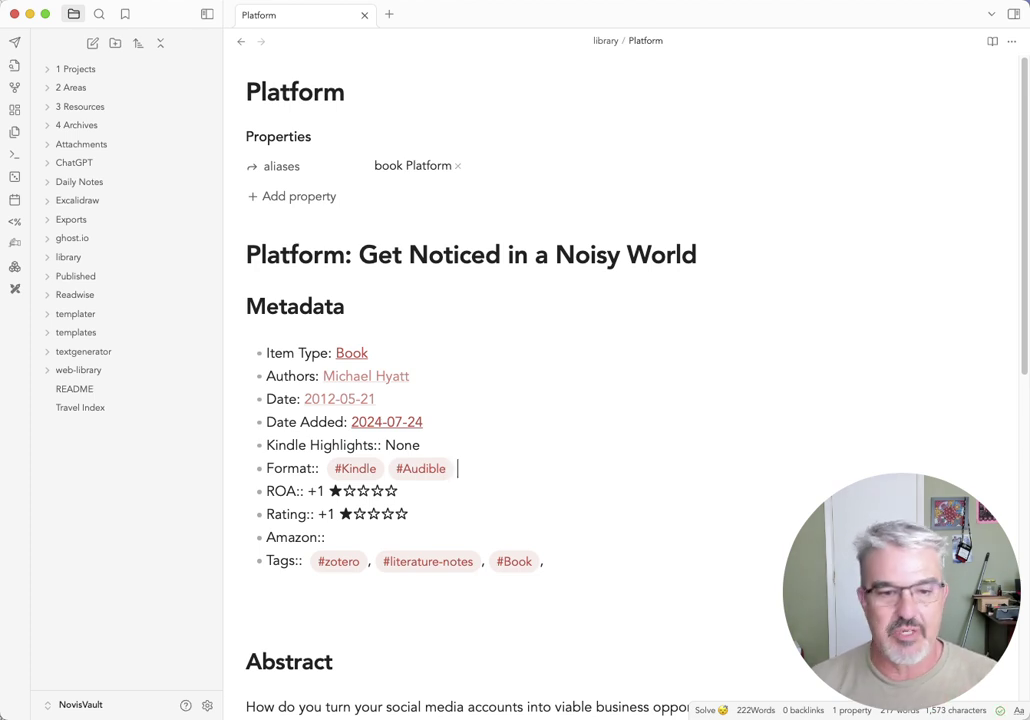
# Step: Copy the book's share link from its Amazon page in the browser and paste it into the Amazon field of the Obsidian note
pyautogui.press('super+Tab')
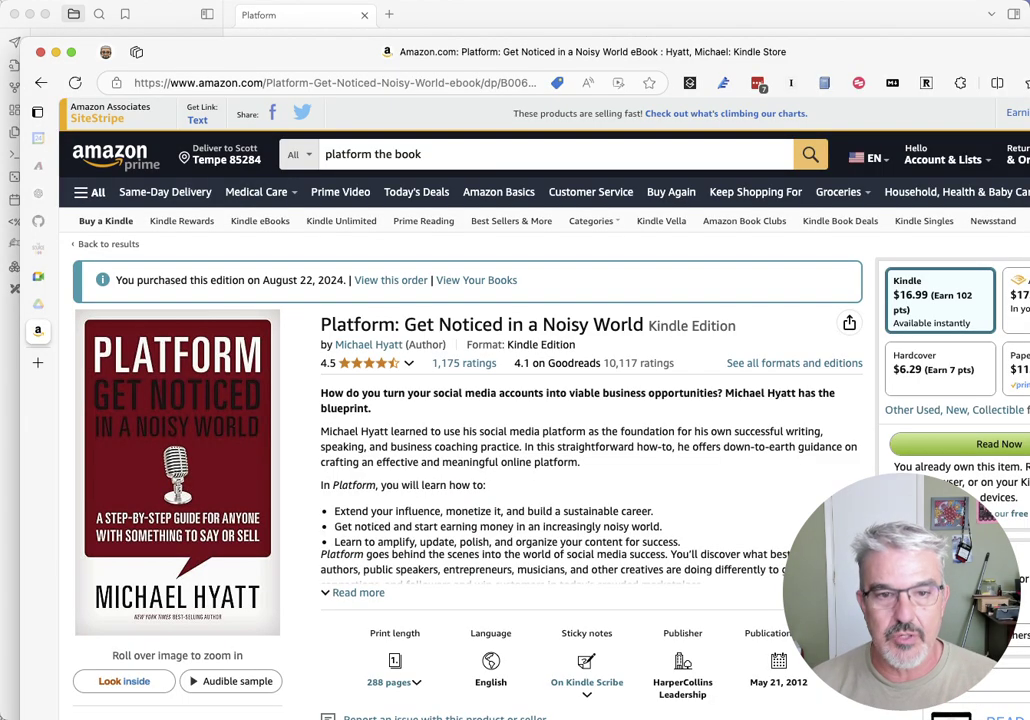
pyautogui.click(849, 327)
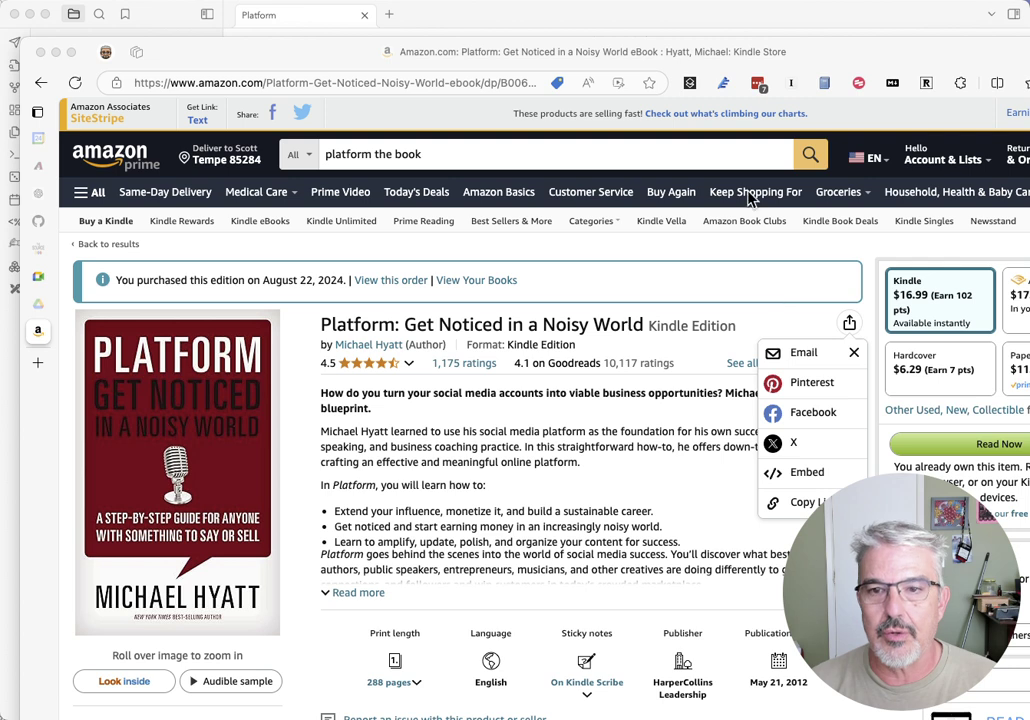
pyautogui.moveTo(864, 52); pyautogui.dragTo(727, 52)
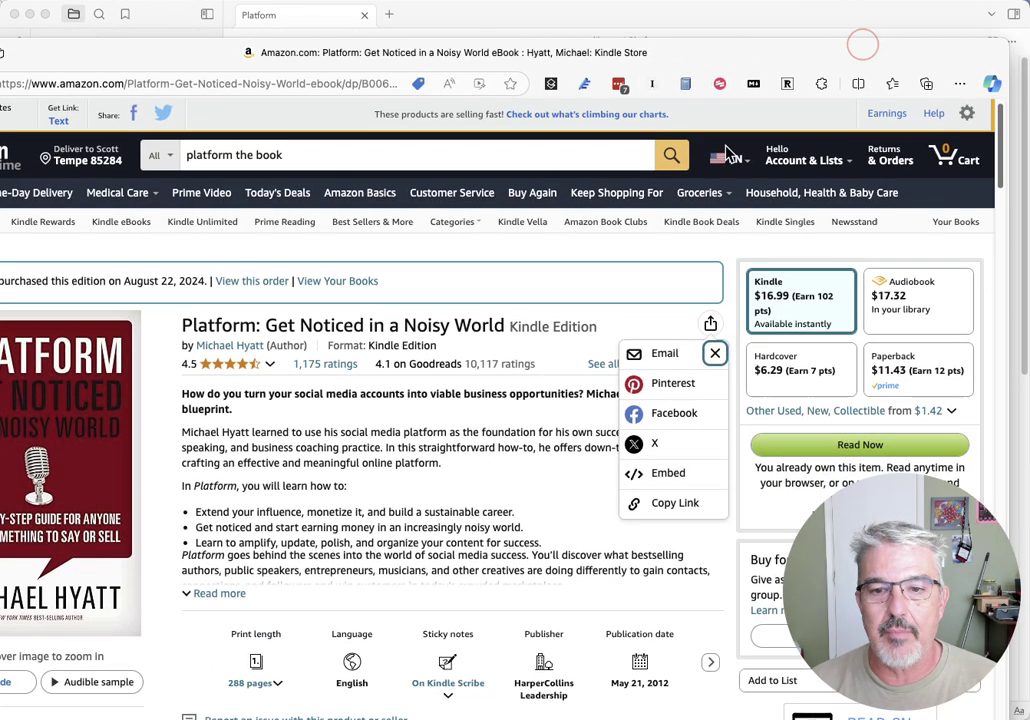
pyautogui.click(665, 507)
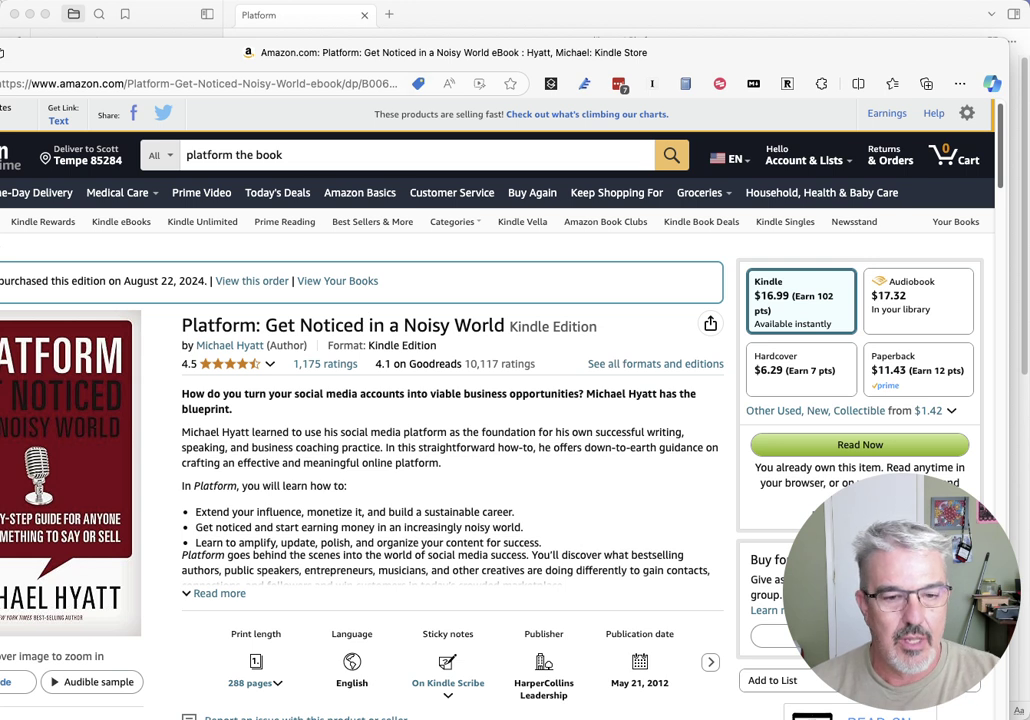
pyautogui.press('super+Tab')
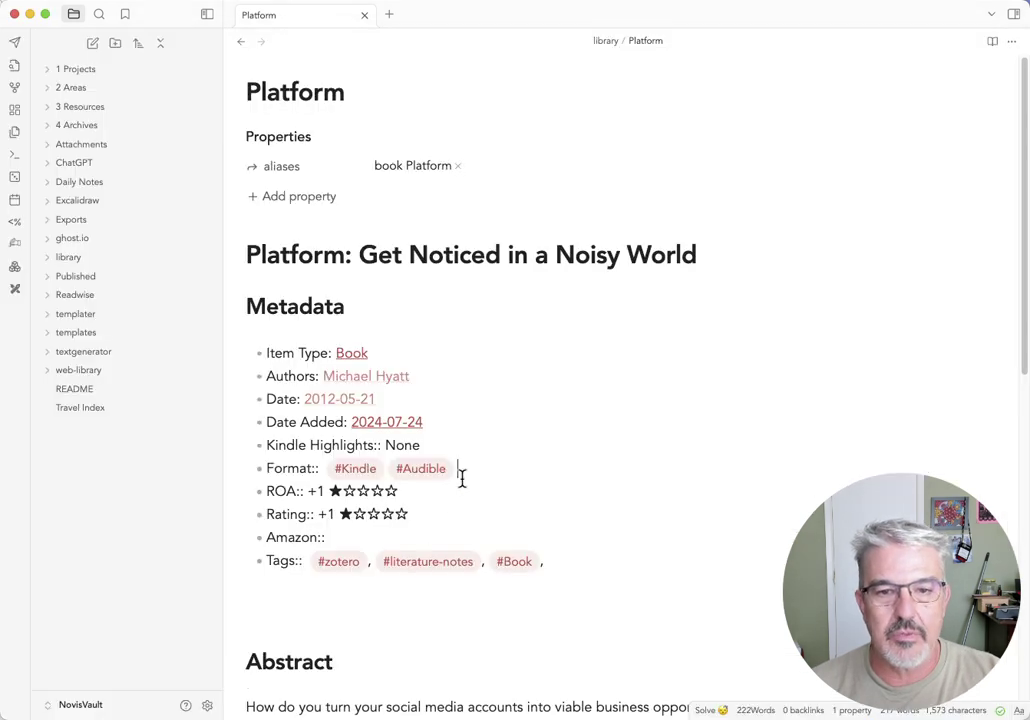
pyautogui.click(359, 537)
pyautogui.press('super+v')
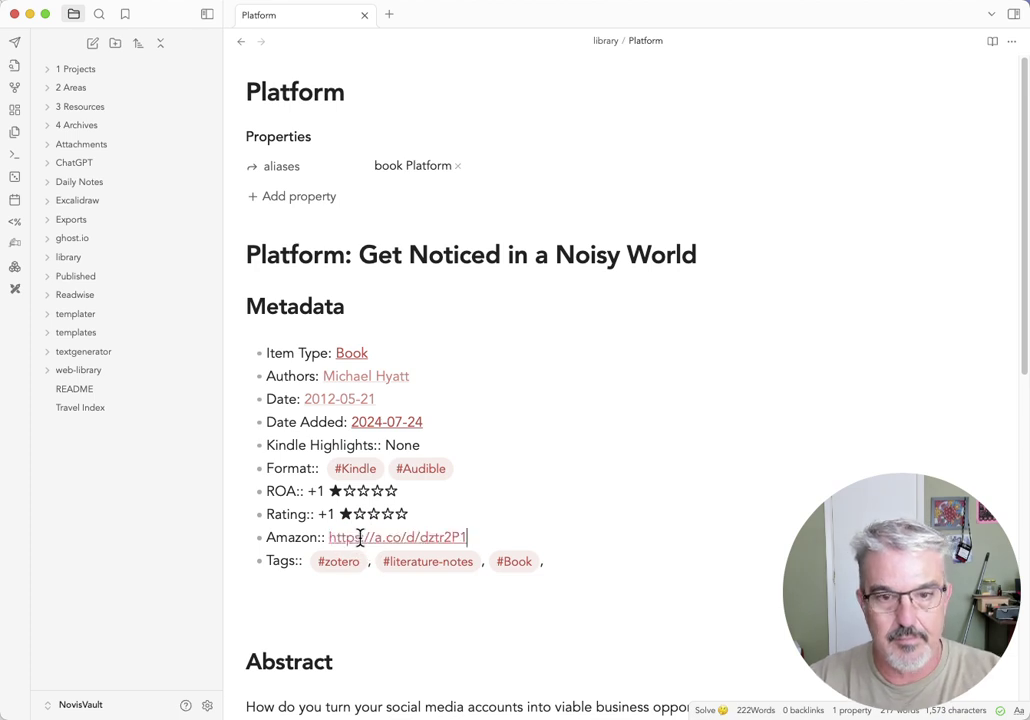
# Step: Append the tags #speaking and #business to the Tags line in the metadata
pyautogui.click(575, 563)
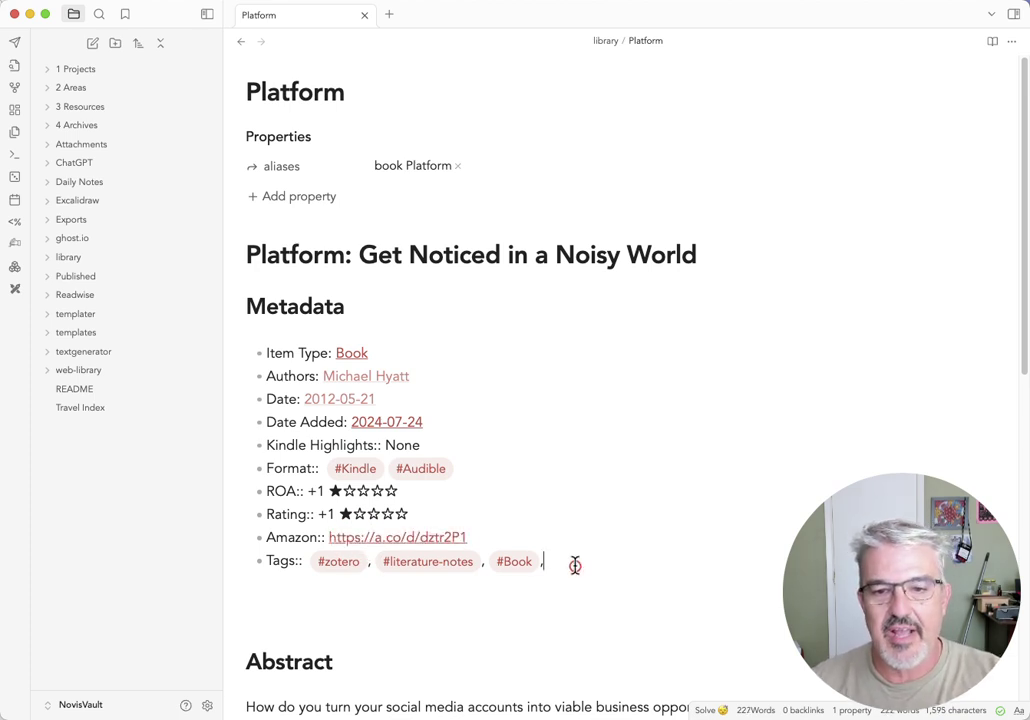
pyautogui.write('#')
pyautogui.write('spe')
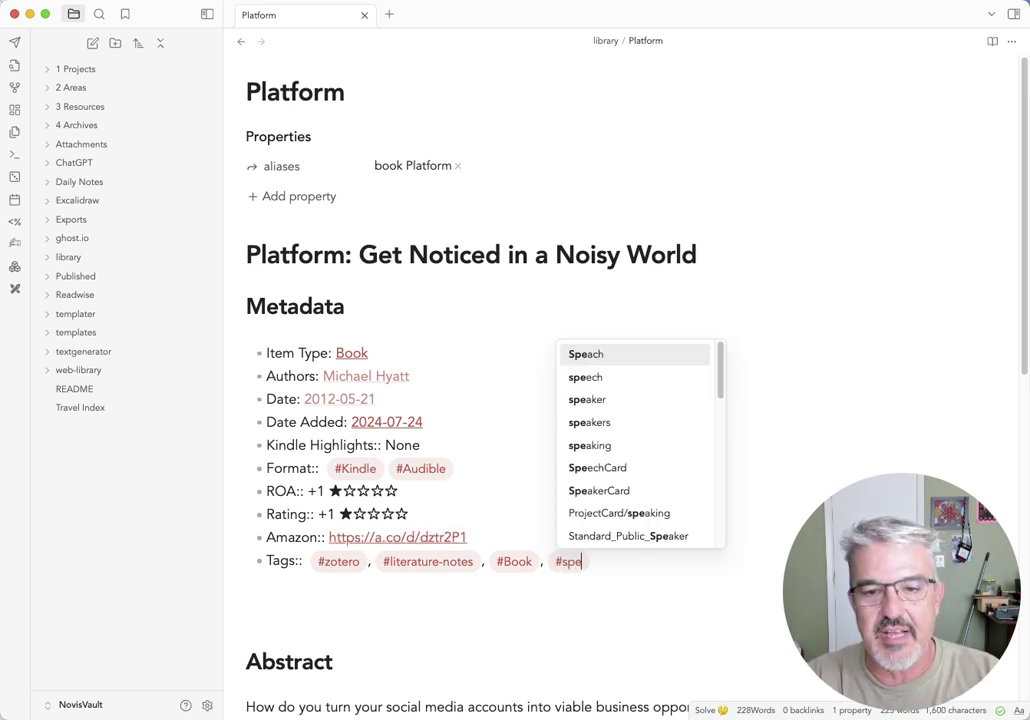
pyautogui.write('aking, #business')
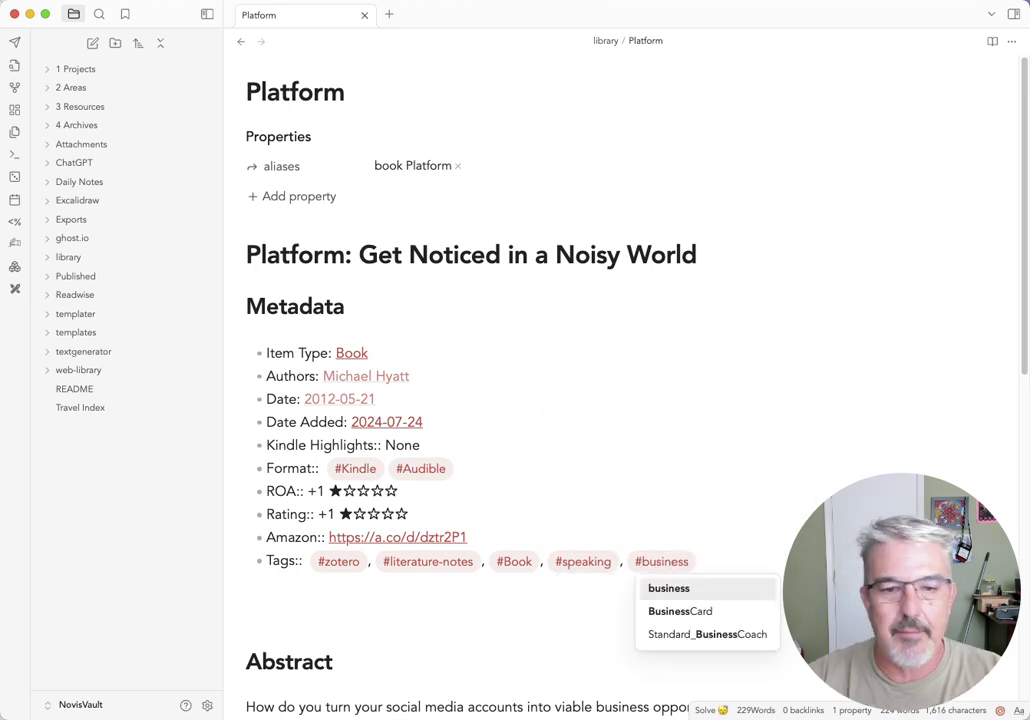
pyautogui.click(391, 612)
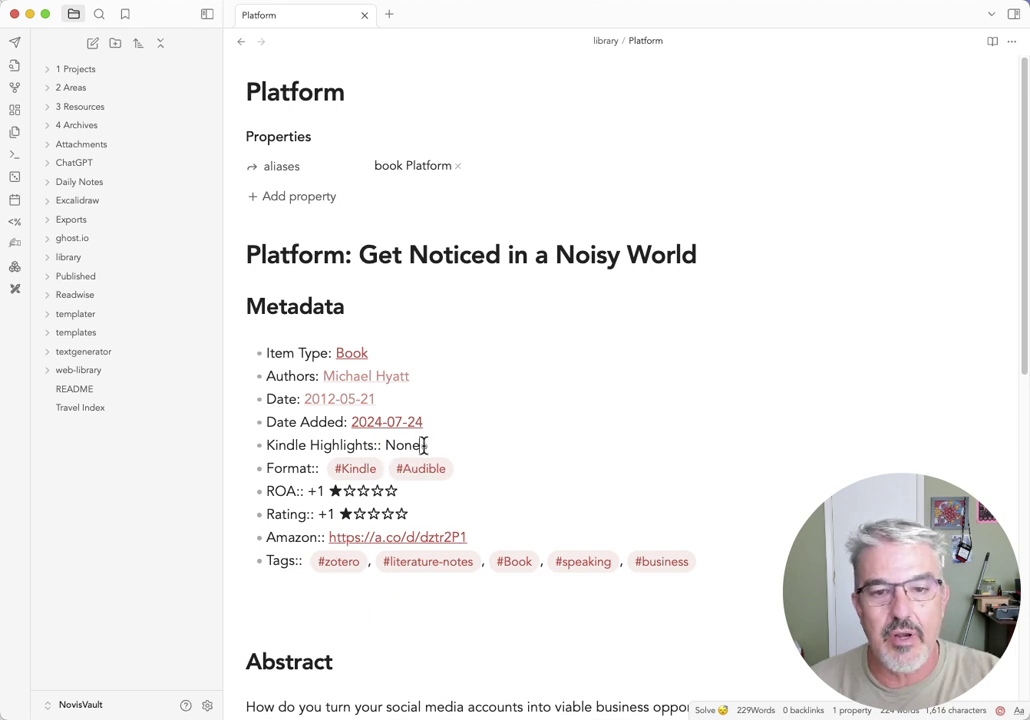
# Step: Replace the Kindle Highlights value with a link to the Platform note in Readwise/Books
pyautogui.click(422, 445)
pyautogui.press('BackSpace')
pyautogui.press('BackSpace')
pyautogui.press('BackSpace')
pyautogui.press('BackSpace')
pyautogui.write('[[')
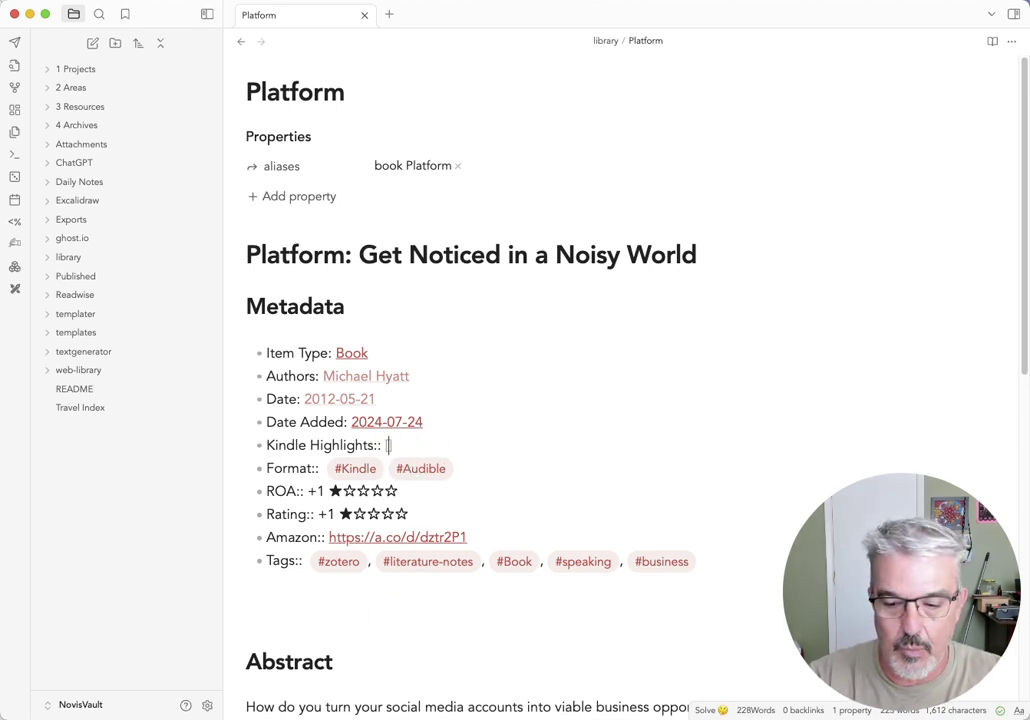
pyautogui.write('platfor')
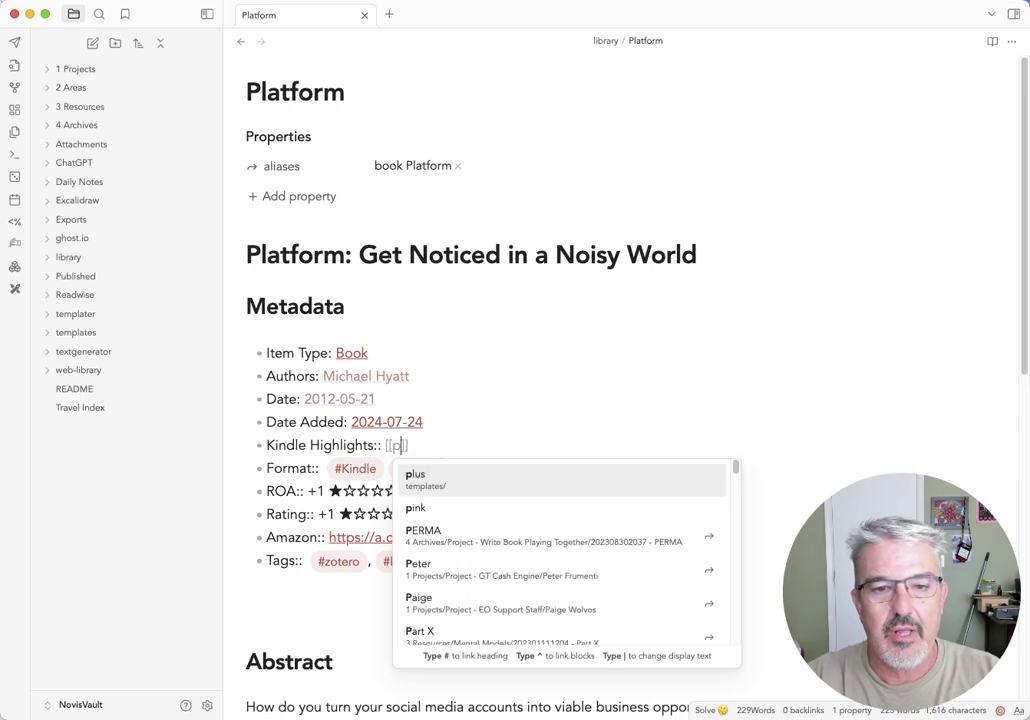
pyautogui.press('Down')
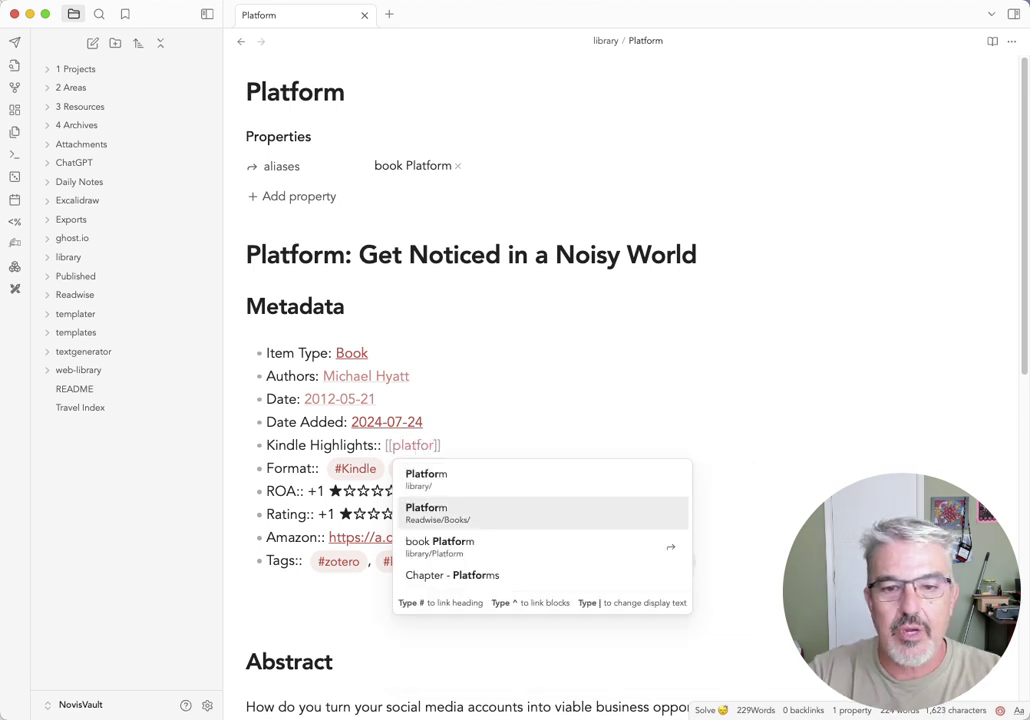
pyautogui.press('Return')
pyautogui.click(285, 619)
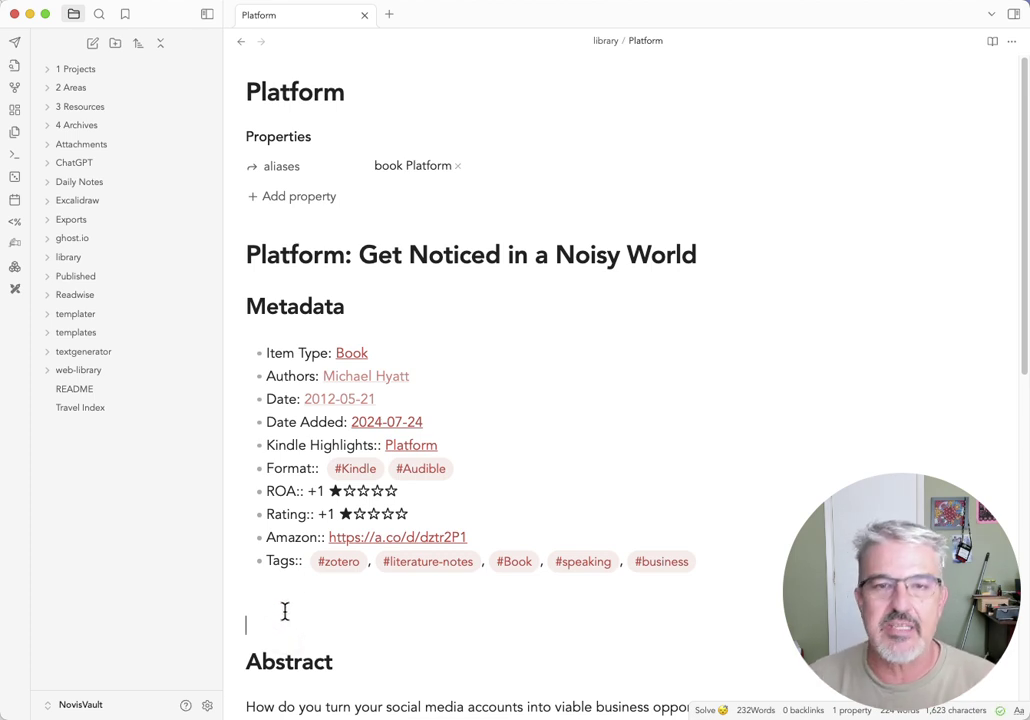
# Step: Open the "_Area - Public Speaking" note from the "Area - Speaker" folder in 2 Areas
pyautogui.click(110, 88)
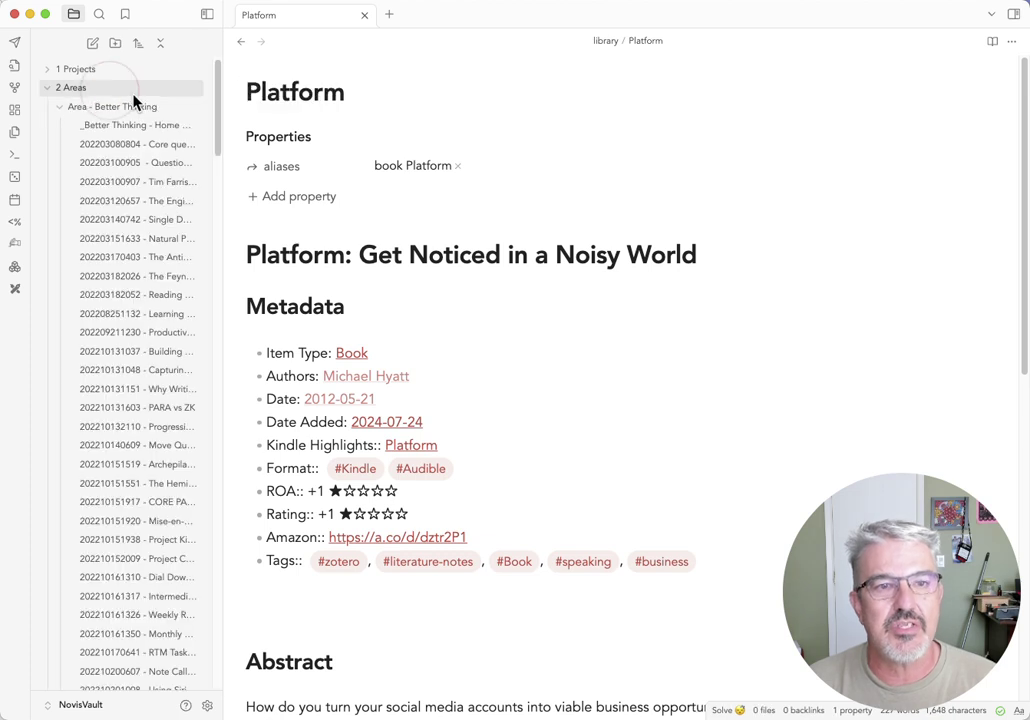
pyautogui.click(136, 105)
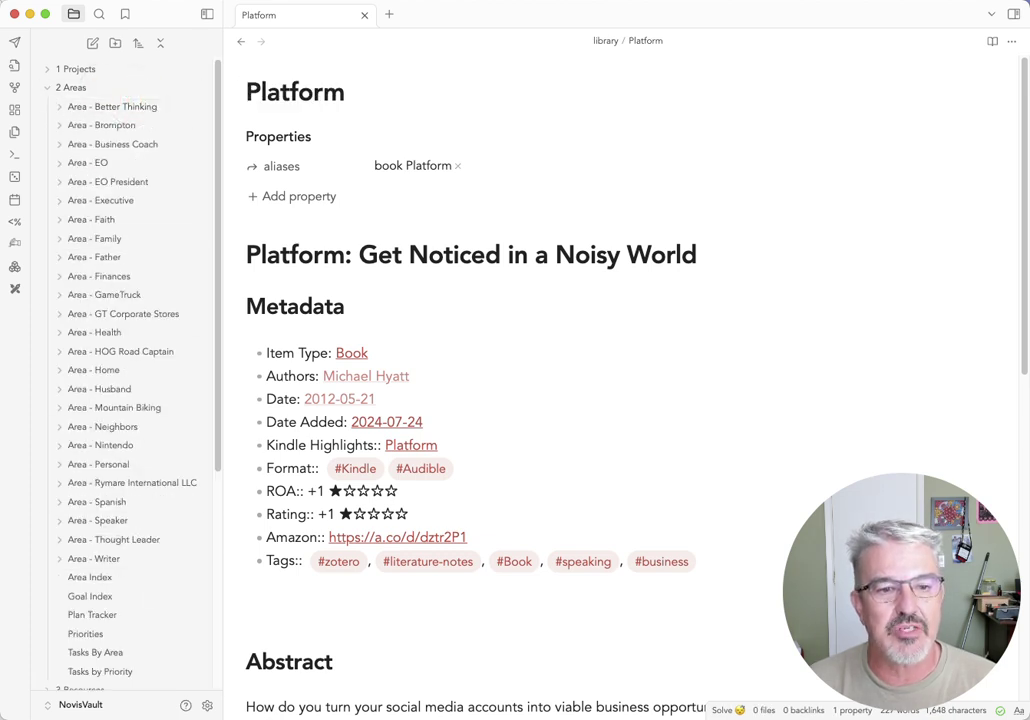
pyautogui.click(119, 521)
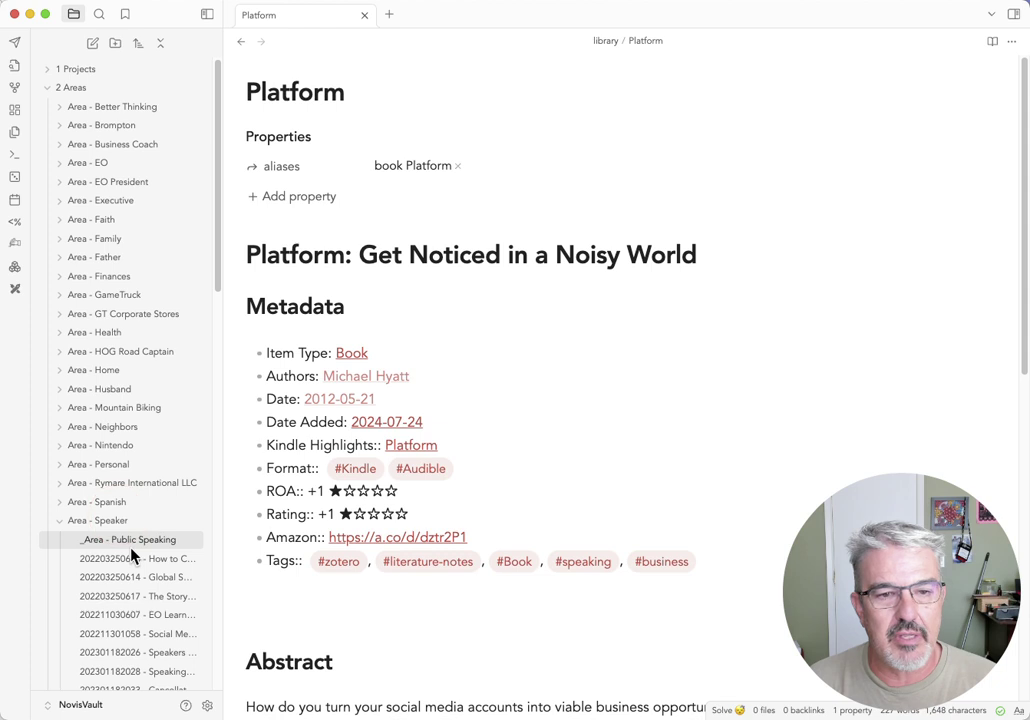
pyautogui.click(131, 547)
# Step: Add the bullet "Platform Book Notes" at the end of the note's Resources section
pyautogui.scroll(-5, 495, 455)
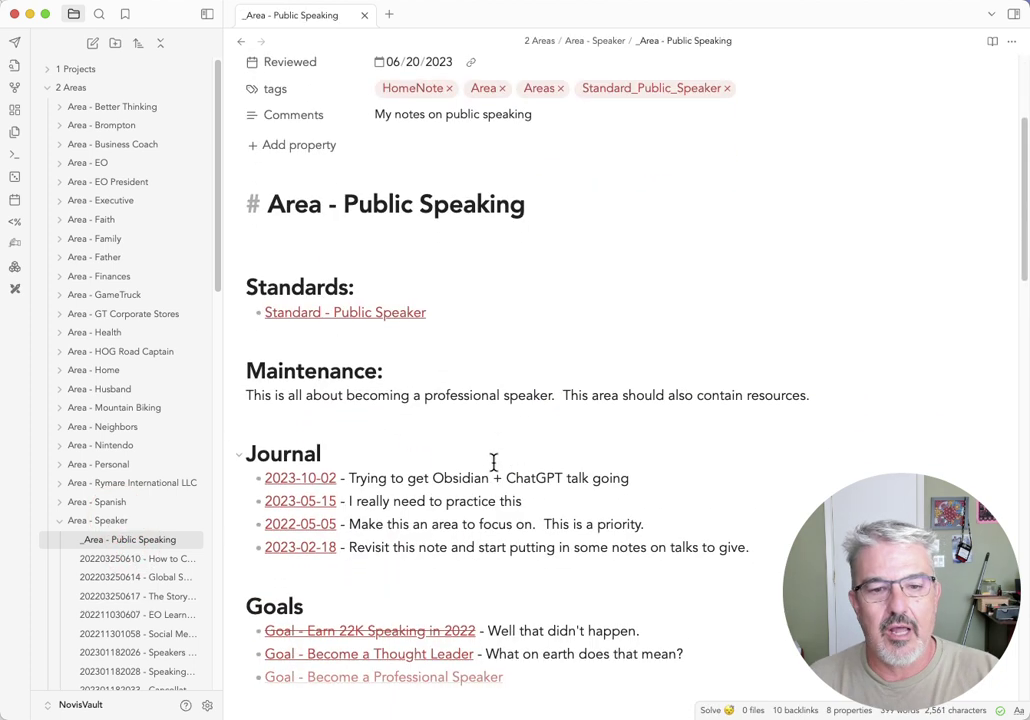
pyautogui.scroll(-2, 494, 460)
pyautogui.scroll(2, 480, 461)
pyautogui.scroll(-5, 440, 470)
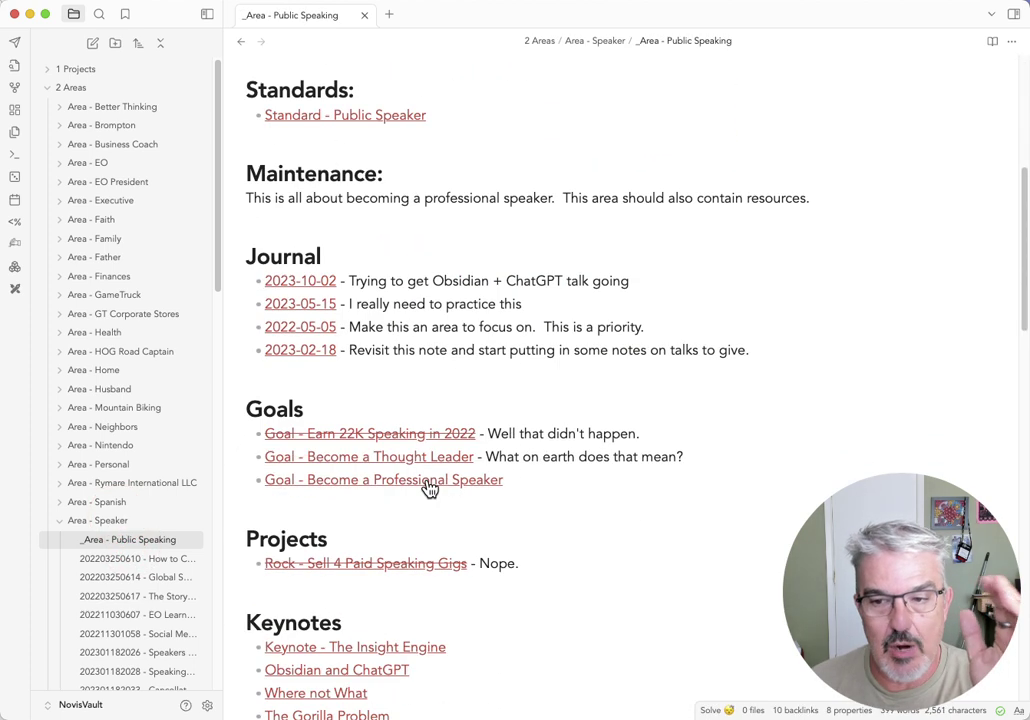
pyautogui.scroll(-3, 430, 488)
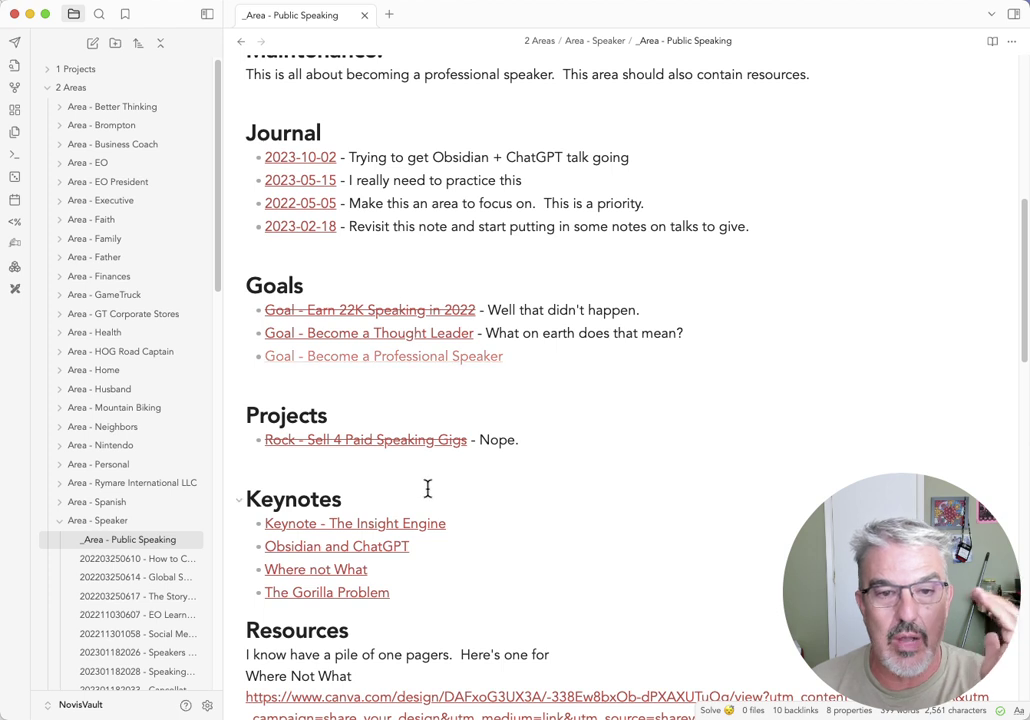
pyautogui.scroll(-3, 428, 492)
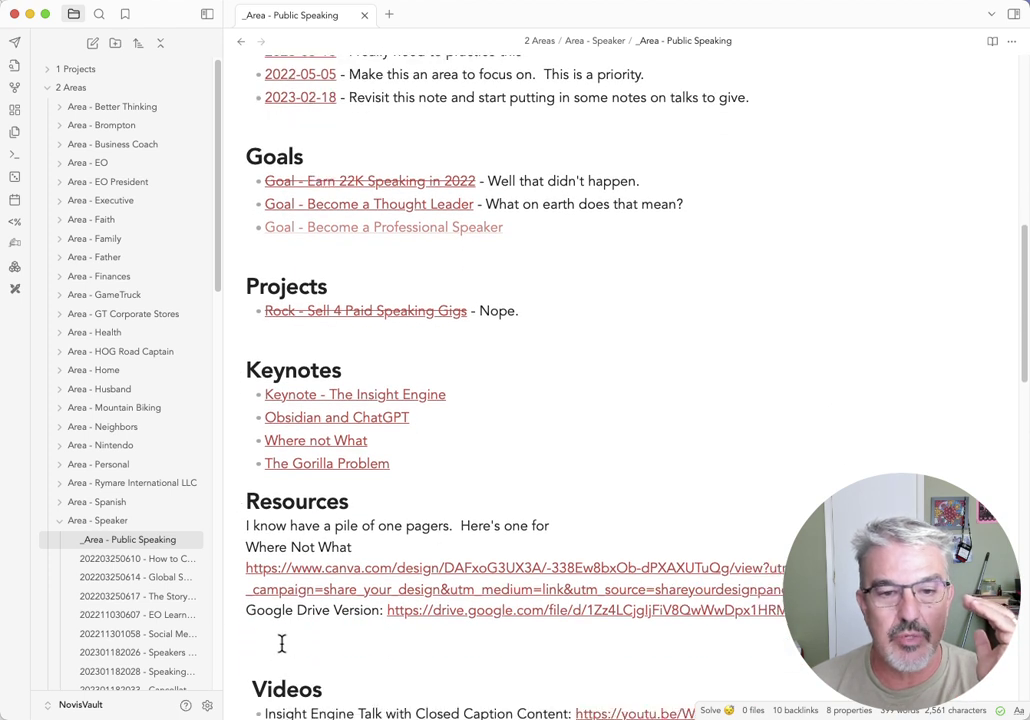
pyautogui.click(281, 645)
pyautogui.write('- ')
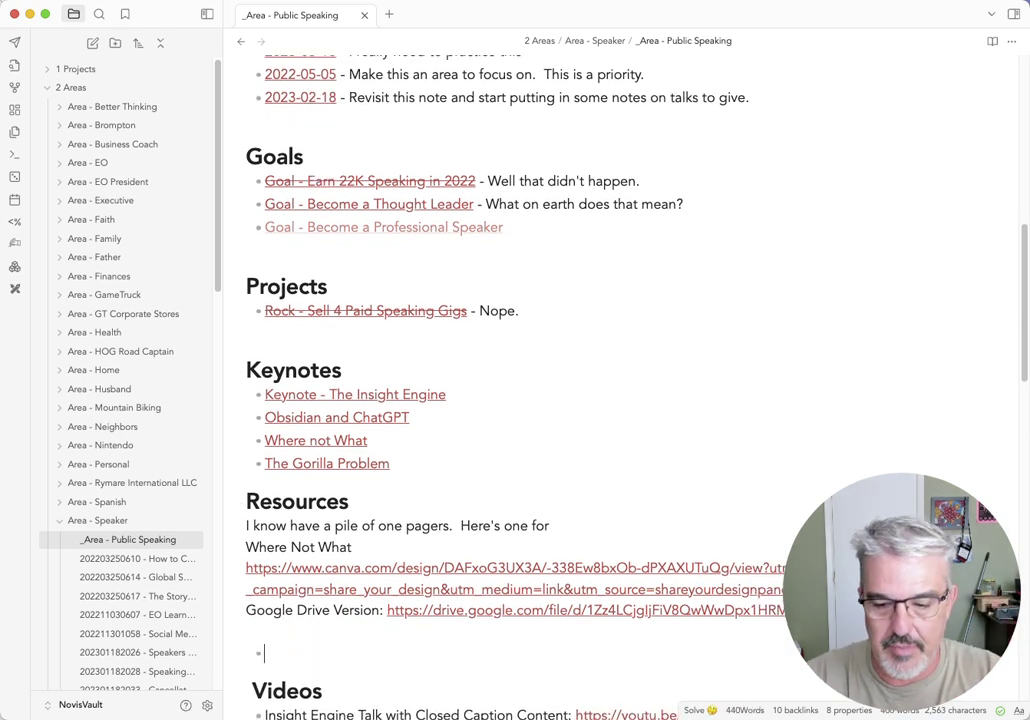
pyautogui.write('Plat')
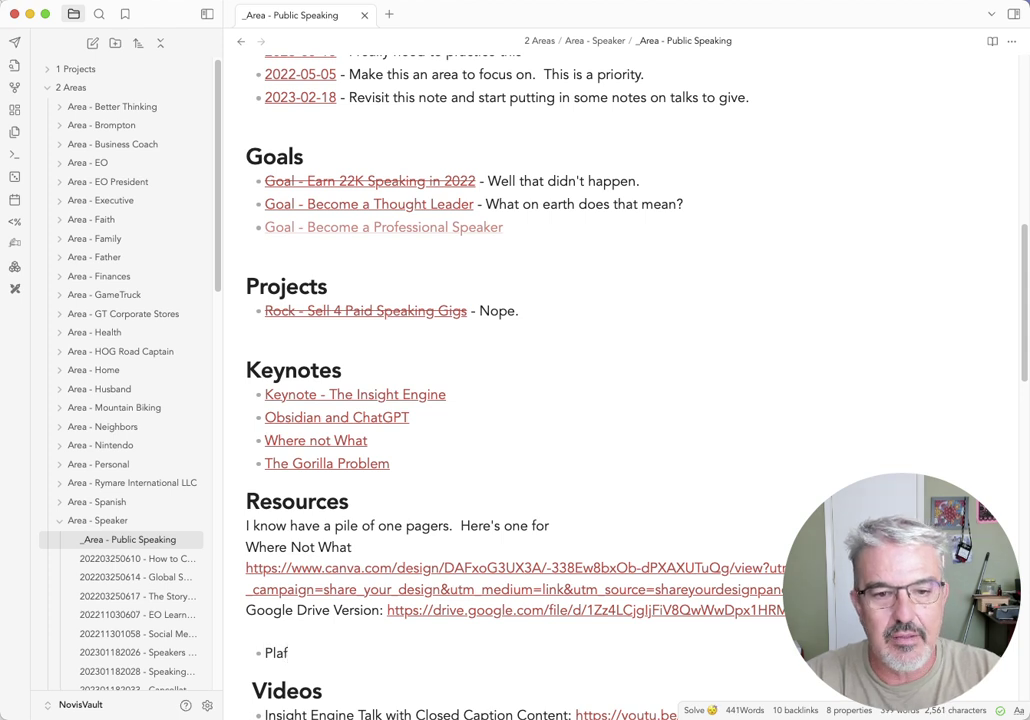
pyautogui.write('form Book Notes')
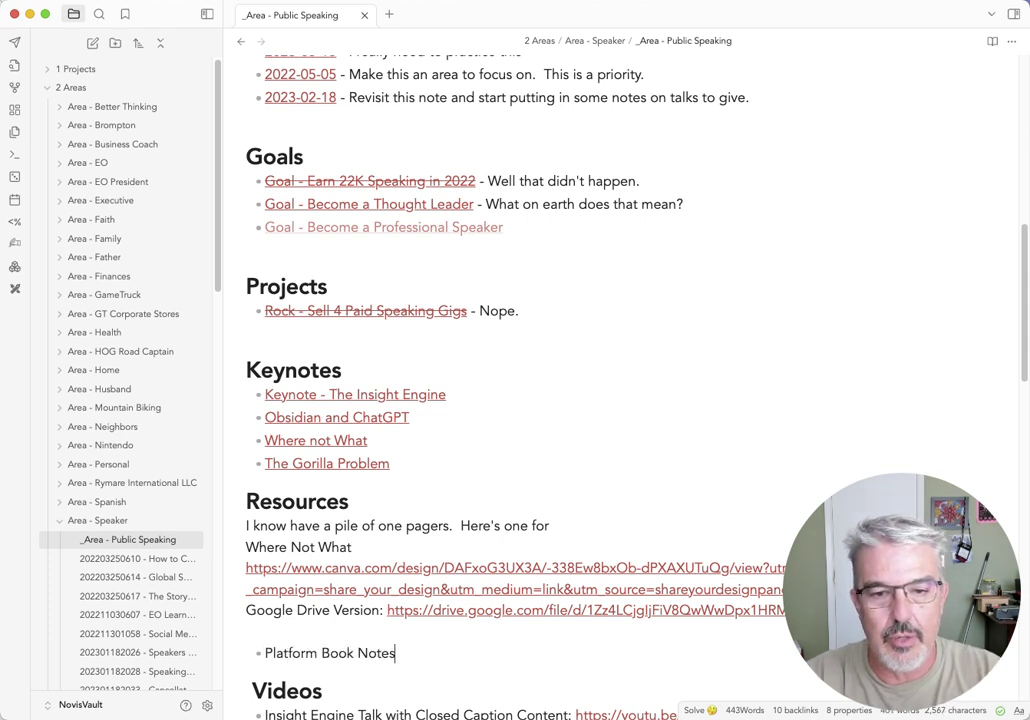
# Step: Turn the "Platform Book Notes" bullet text into a linked new note using the "Selection to ZNote - TMPLTR" template with the StartCard type
pyautogui.hotkey('shift', 'Left')
pyautogui.hotkey('shift', 'Left')
pyautogui.hotkey('shift', 'Left')
pyautogui.hotkey('shift', 'Left')
pyautogui.hotkey('shift', 'Left')
pyautogui.hotkey('shift', 'Left')
pyautogui.hotkey('shift', 'Left')
pyautogui.hotkey('shift', 'Left')
pyautogui.hotkey('shift', 'Left')
pyautogui.hotkey('shift', 'Left')
pyautogui.hotkey('shift', 'Left')
pyautogui.hotkey('shift', 'Left')
pyautogui.hotkey('shift', 'Left')
pyautogui.hotkey('shift', 'Left')
pyautogui.hotkey('shift', 'Left')
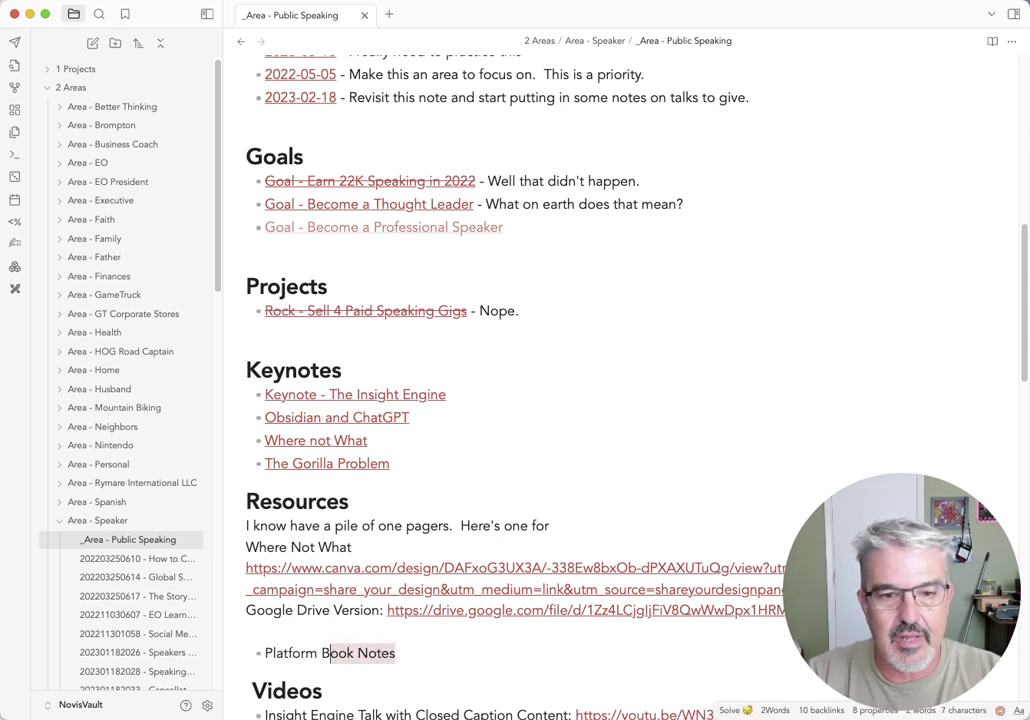
pyautogui.hotkey('shift', 'Left')
pyautogui.hotkey('shift', 'Left')
pyautogui.hotkey('shift', 'Left')
pyautogui.hotkey('shift', 'Left')
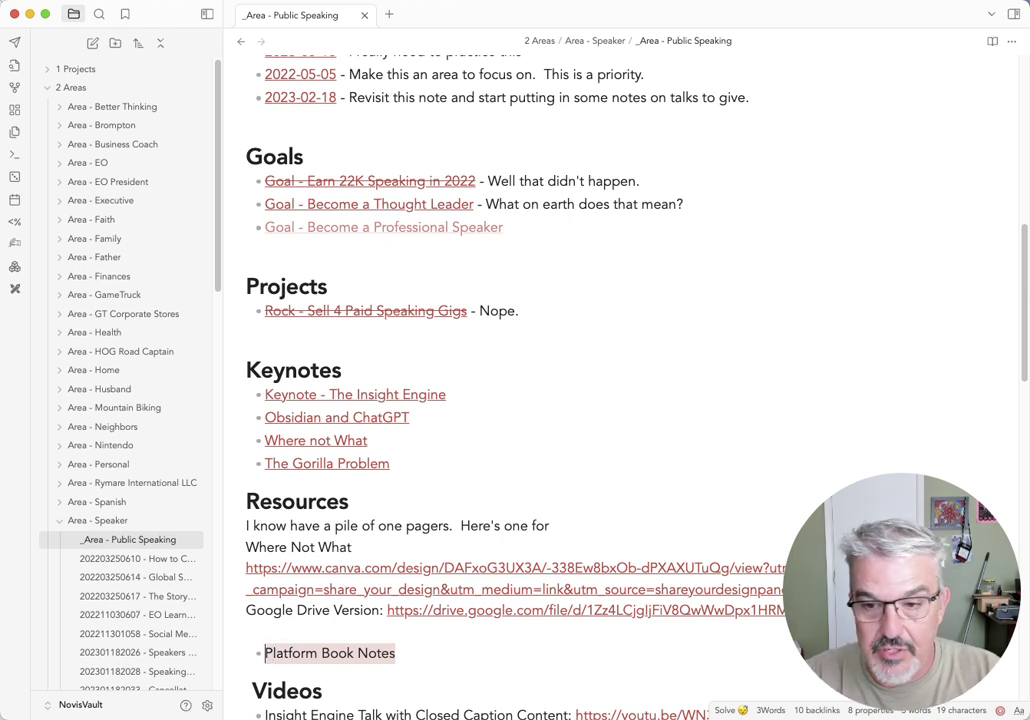
pyautogui.hotkey('alt', 'e')
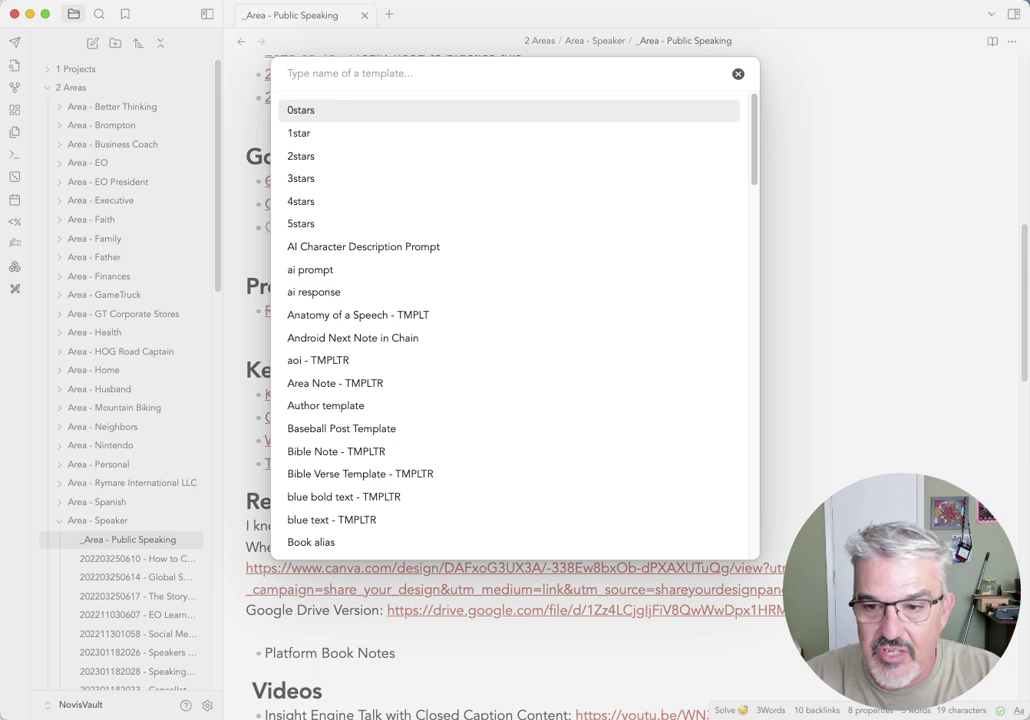
pyautogui.write('sele')
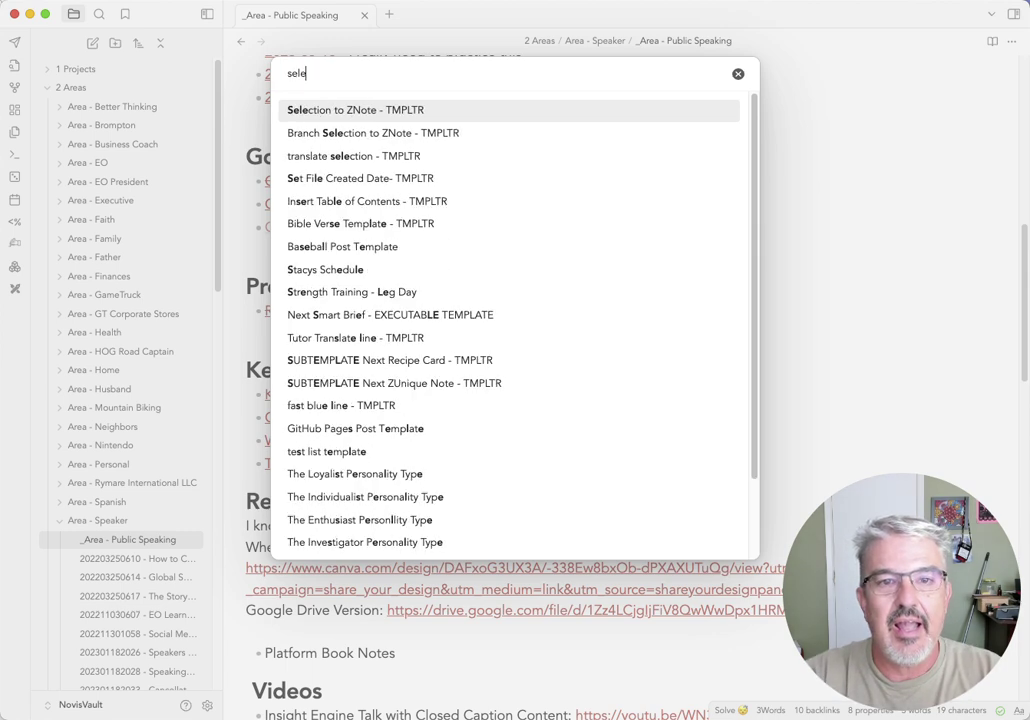
pyautogui.press('Return')
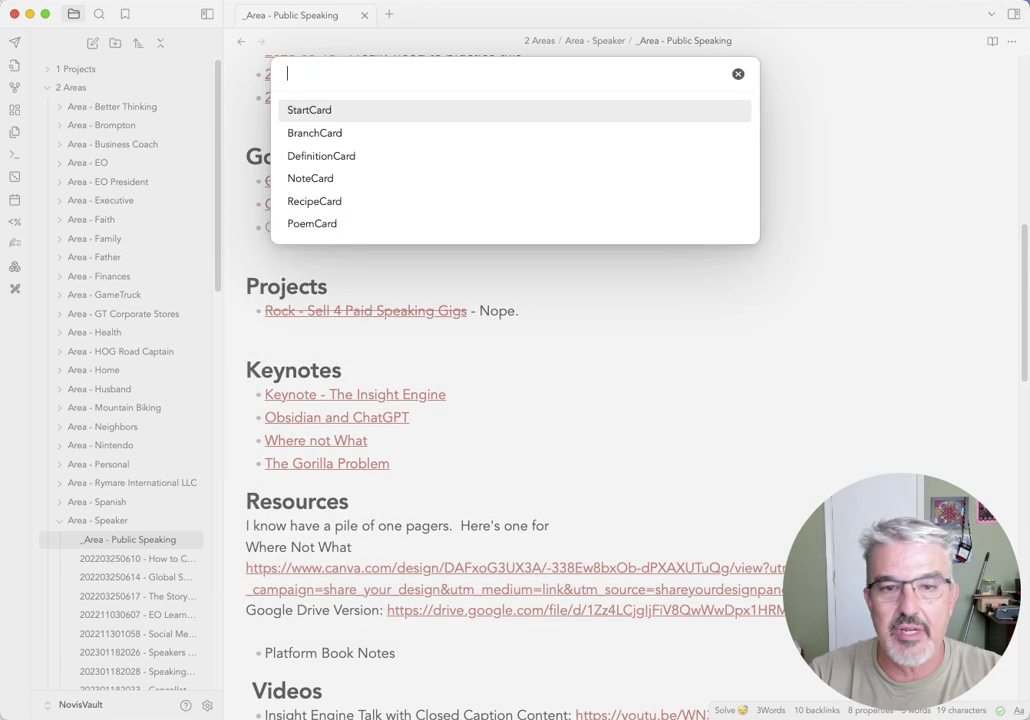
pyautogui.click(320, 120)
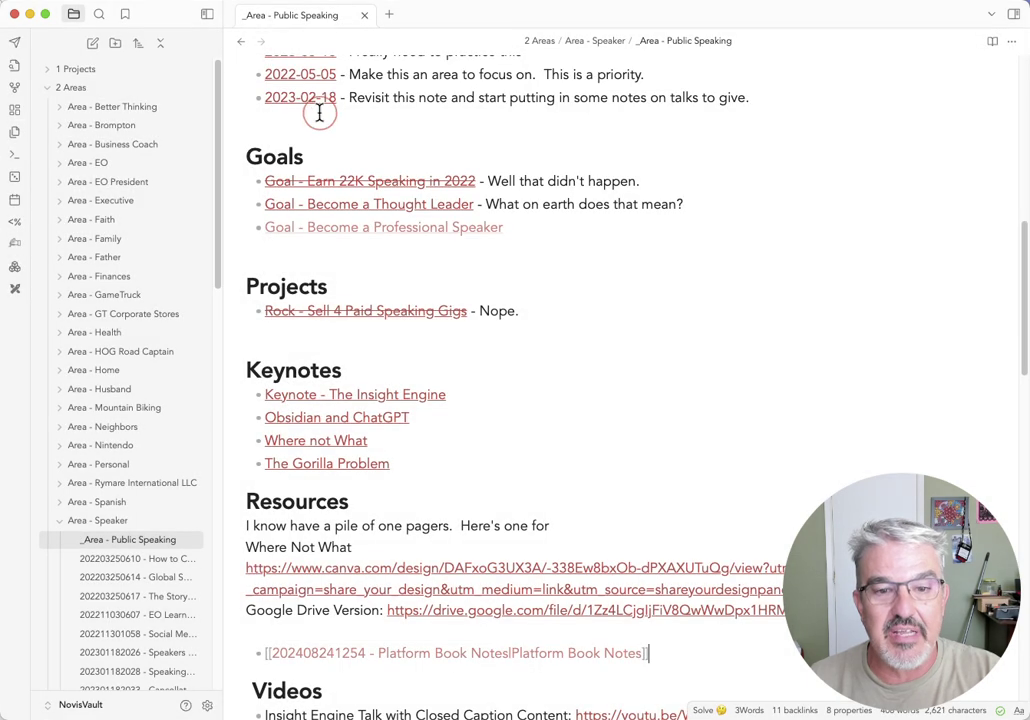
# Step: Open the new Platform Book Notes note from its link in the Resources section and review its template sections
pyautogui.click(485, 670)
pyautogui.click(290, 655)
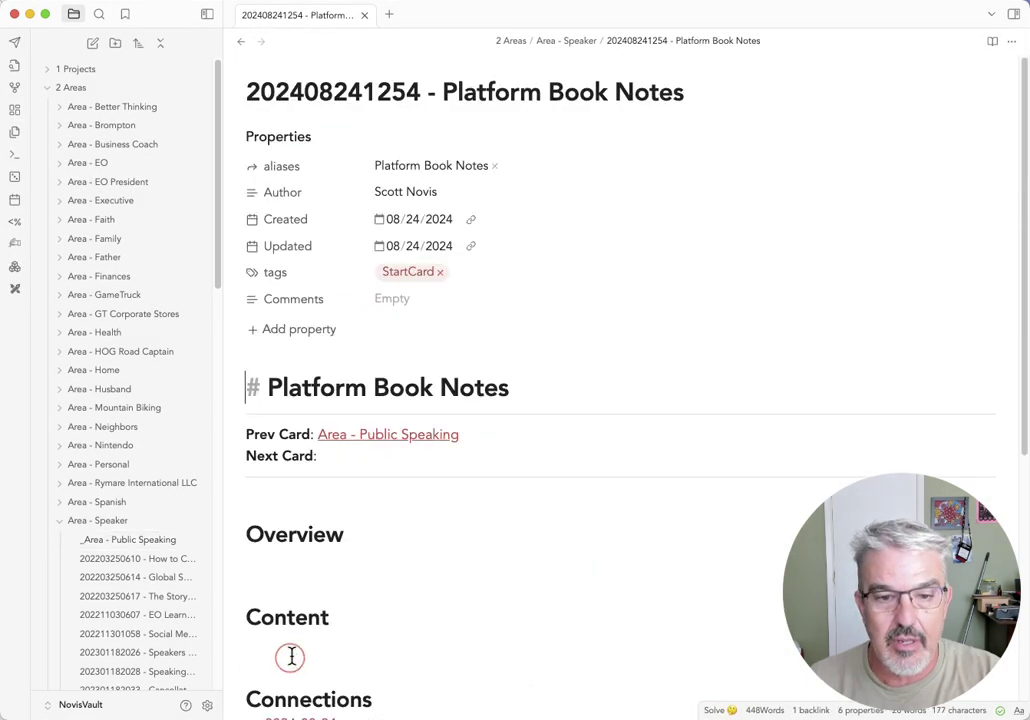
pyautogui.scroll(-5, 444, 552)
pyautogui.scroll(5, 395, 568)
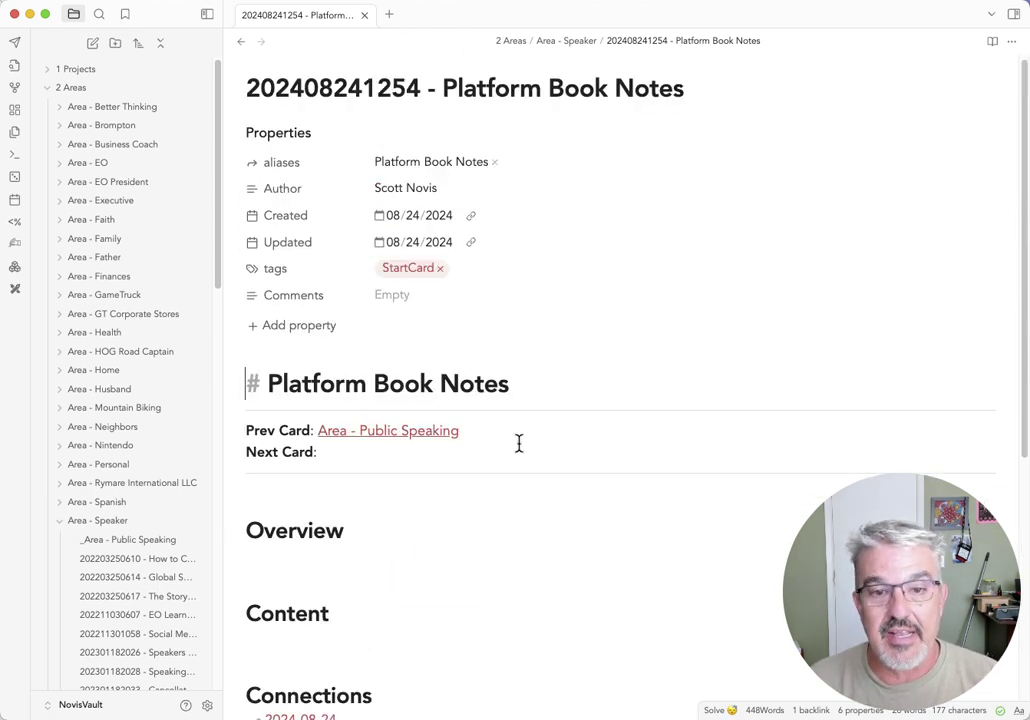
pyautogui.scroll(-4, 335, 505)
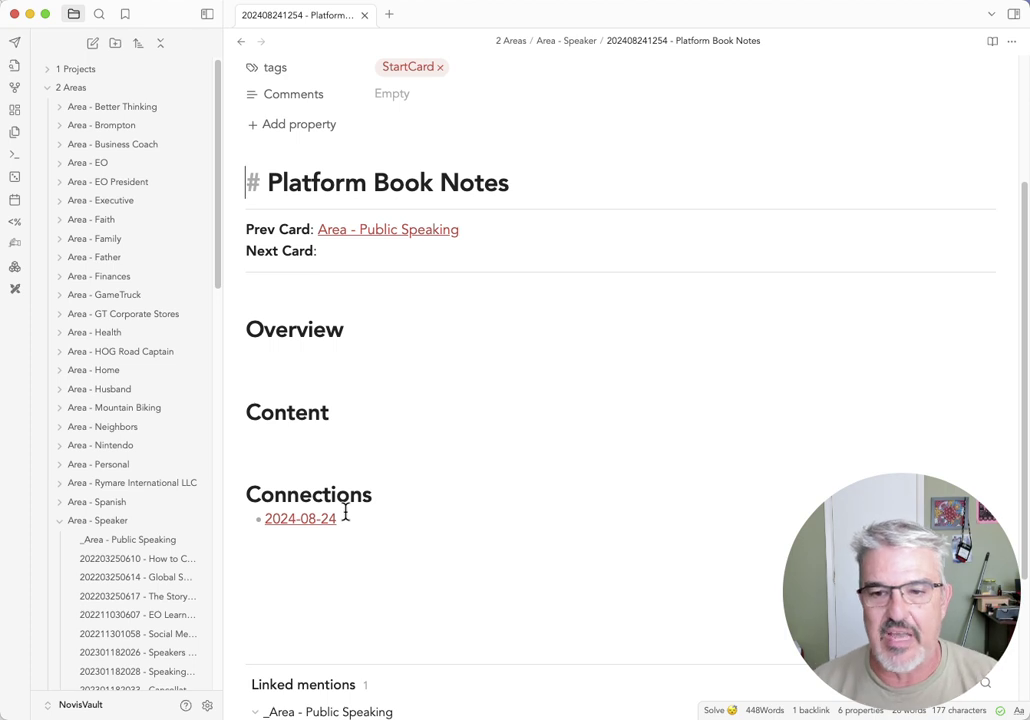
# Step: Write "This book is about building up your social media following, your platform." under the note's Overview heading
pyautogui.click(293, 358)
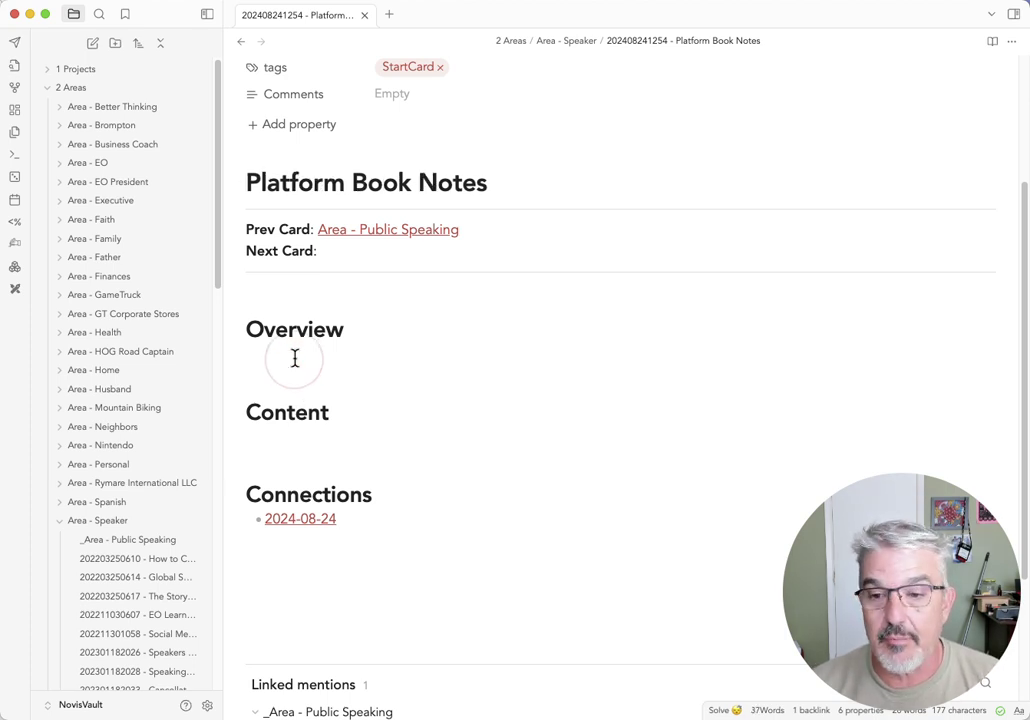
pyautogui.write('This bo')
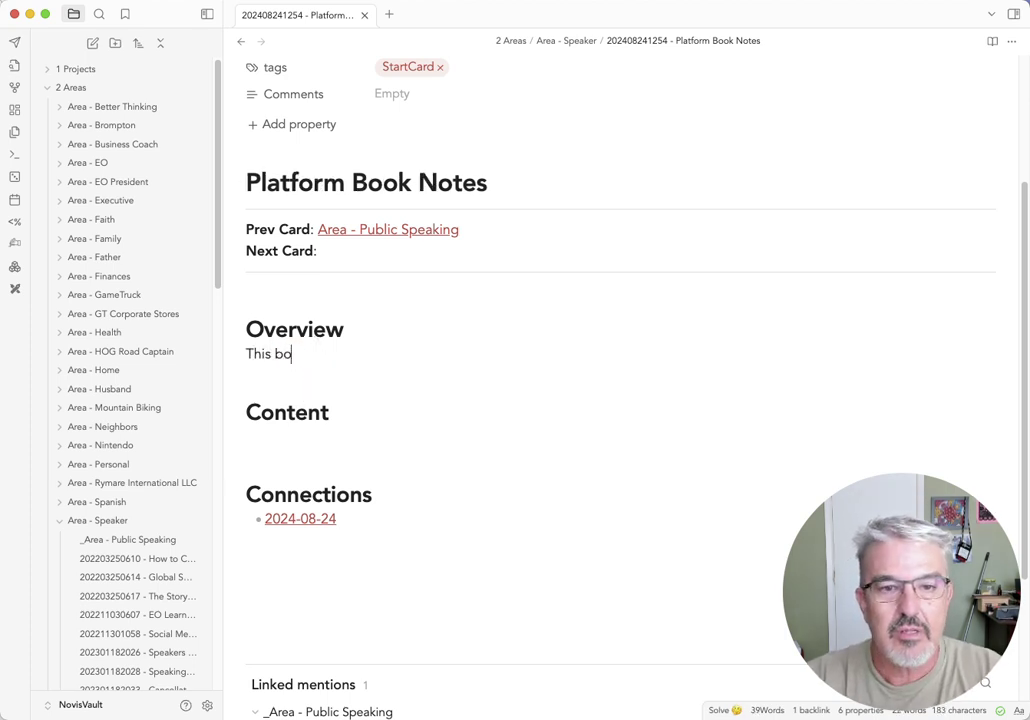
pyautogui.write('ok is about ')
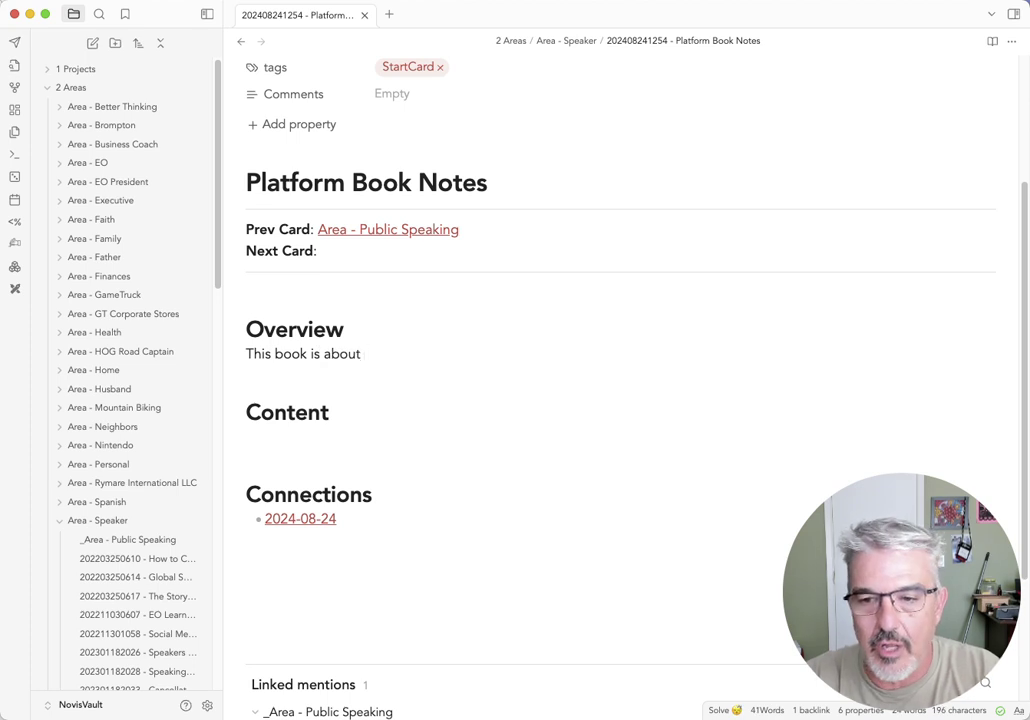
pyautogui.write('building up your ')
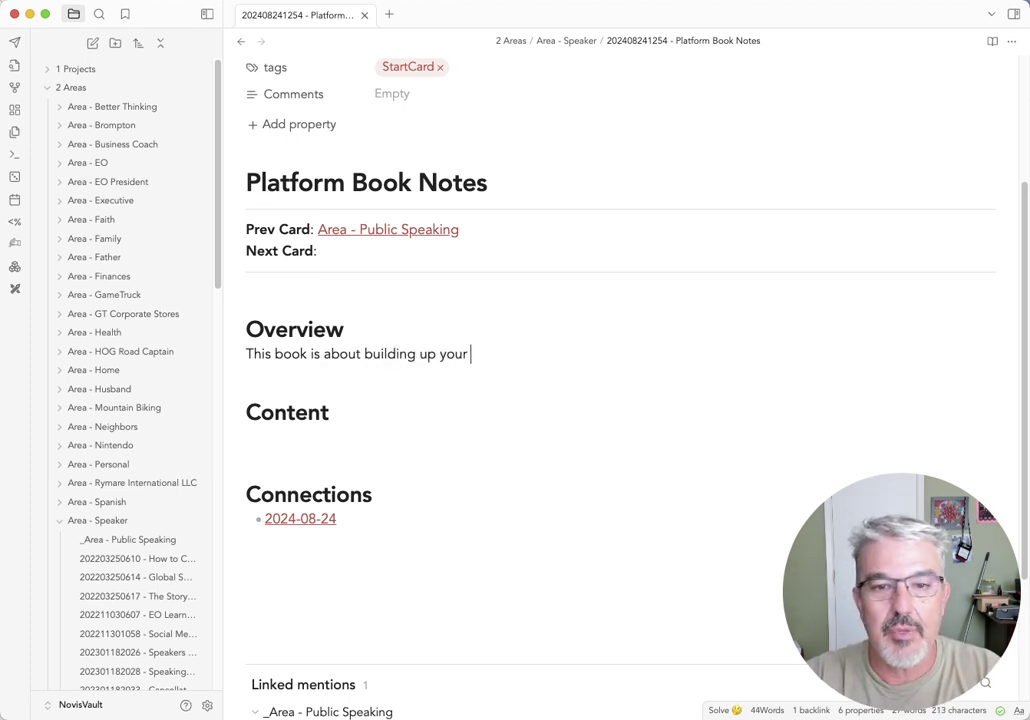
pyautogui.write('social medi')
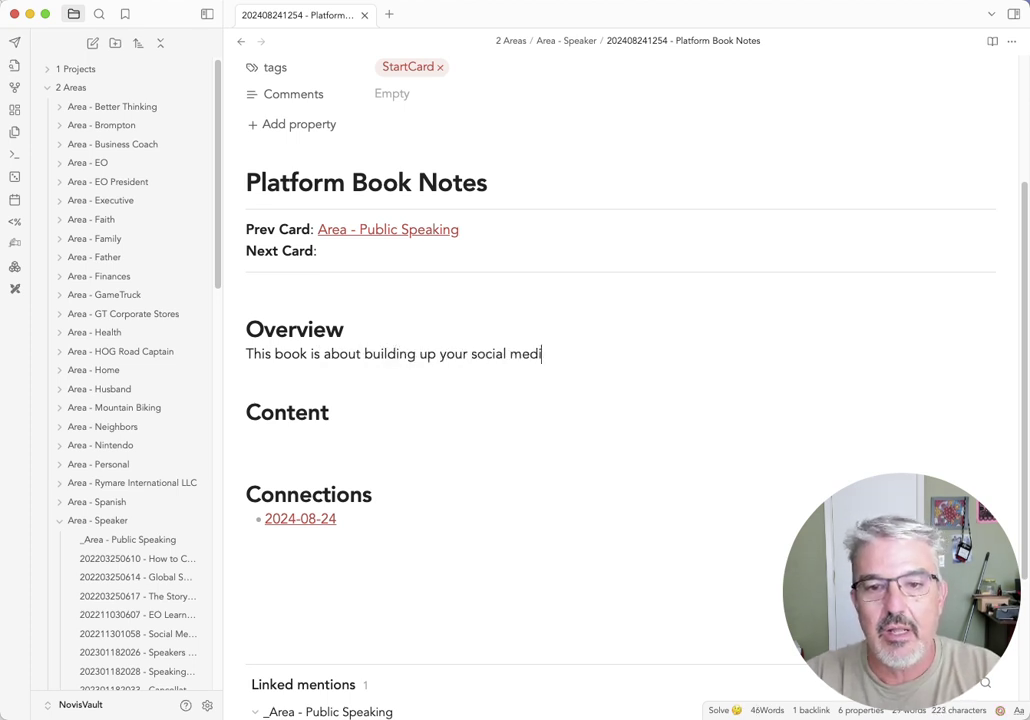
pyautogui.write('a following, ')
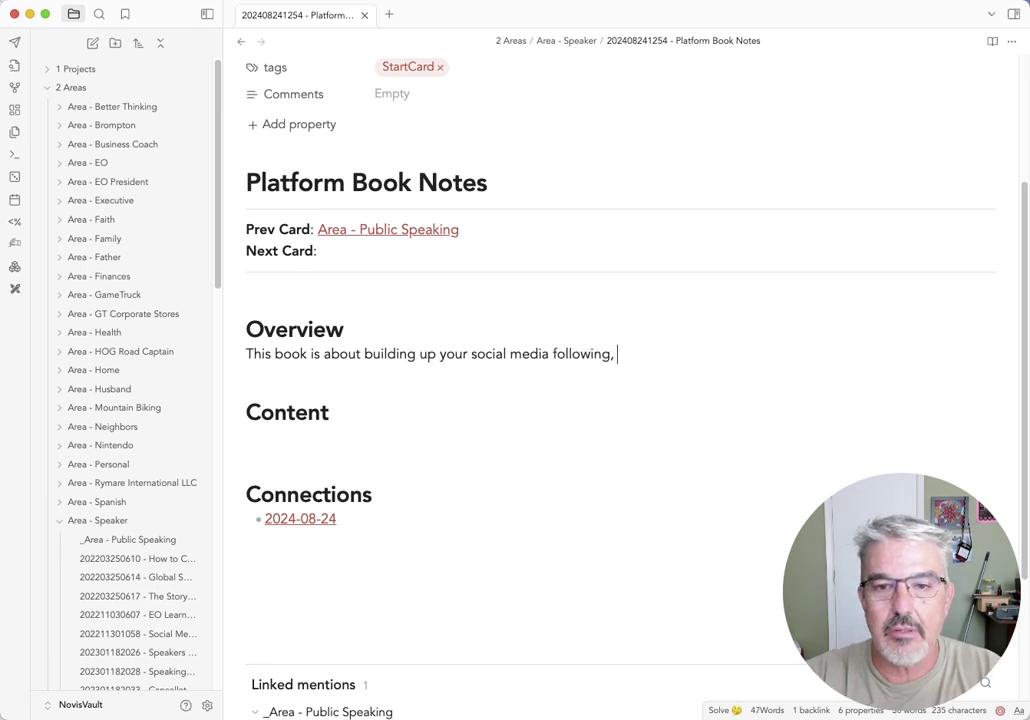
pyautogui.write('your platf')
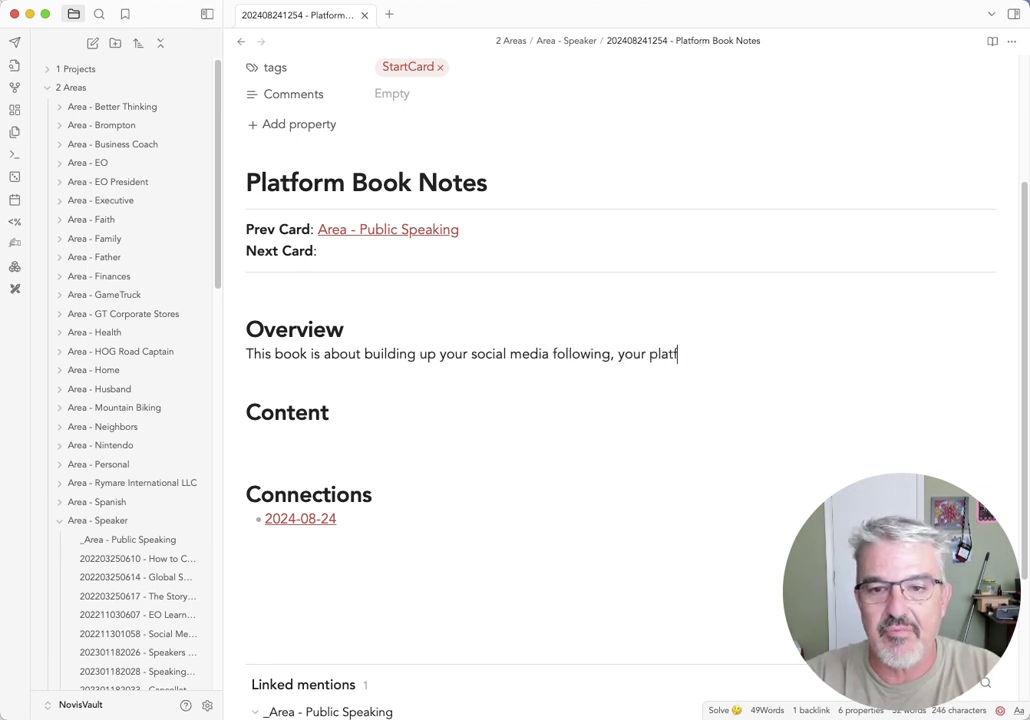
pyautogui.write('orm.')
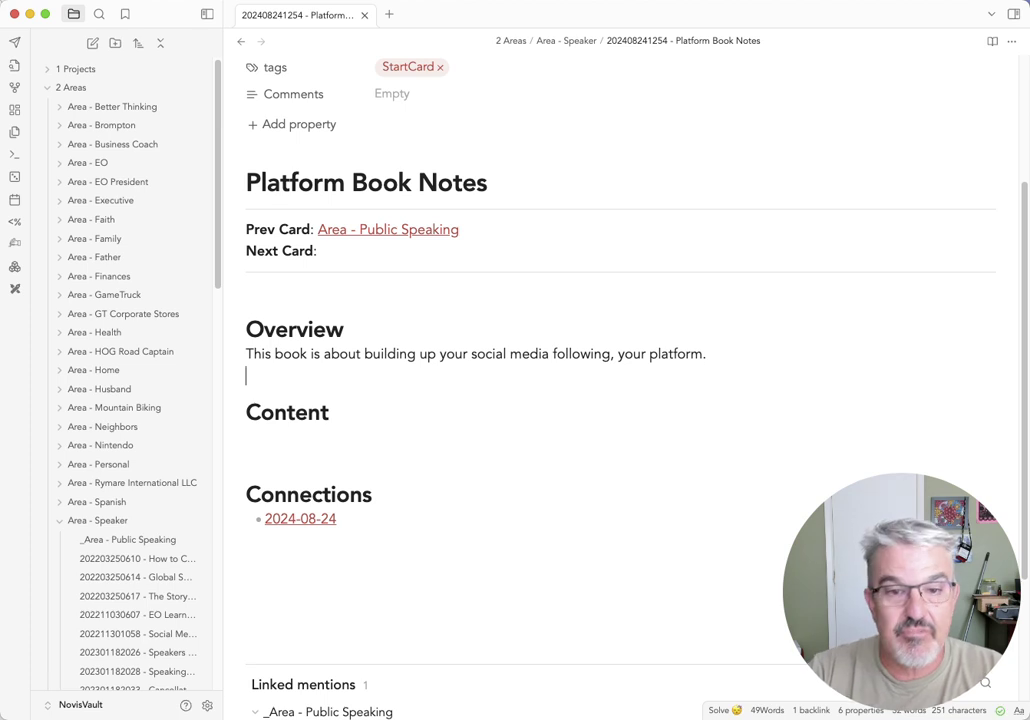
pyautogui.click(247, 437)
pyautogui.click(360, 412)
pyautogui.click(707, 354)
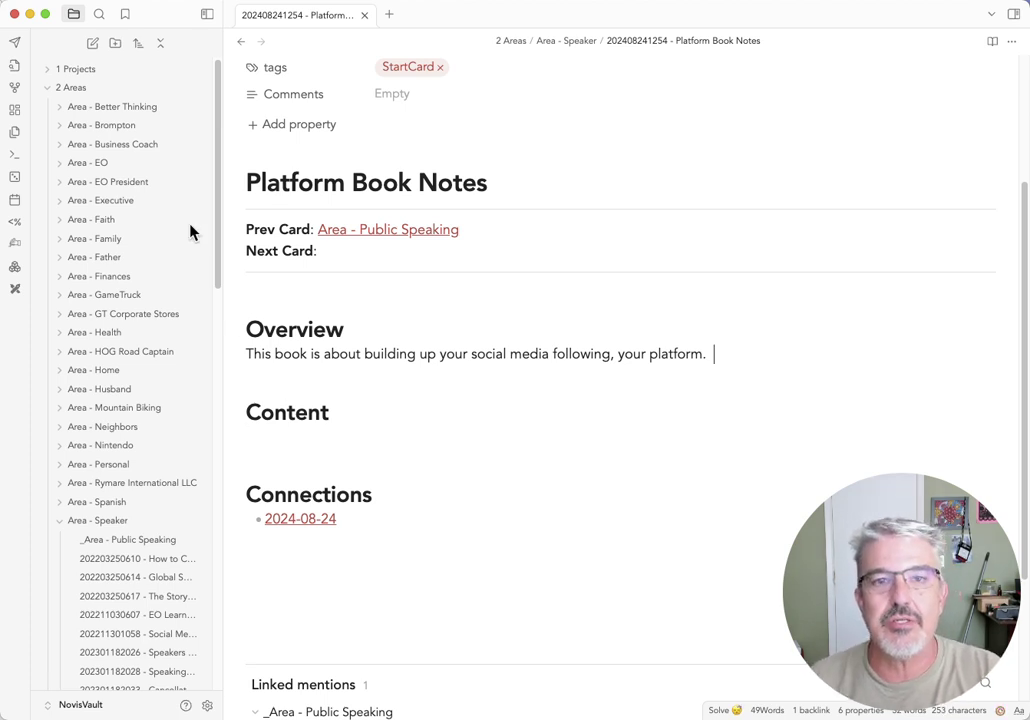
# Step: Open the library/Platform note in a new tab
pyautogui.click(392, 17)
pyautogui.press('super+o')
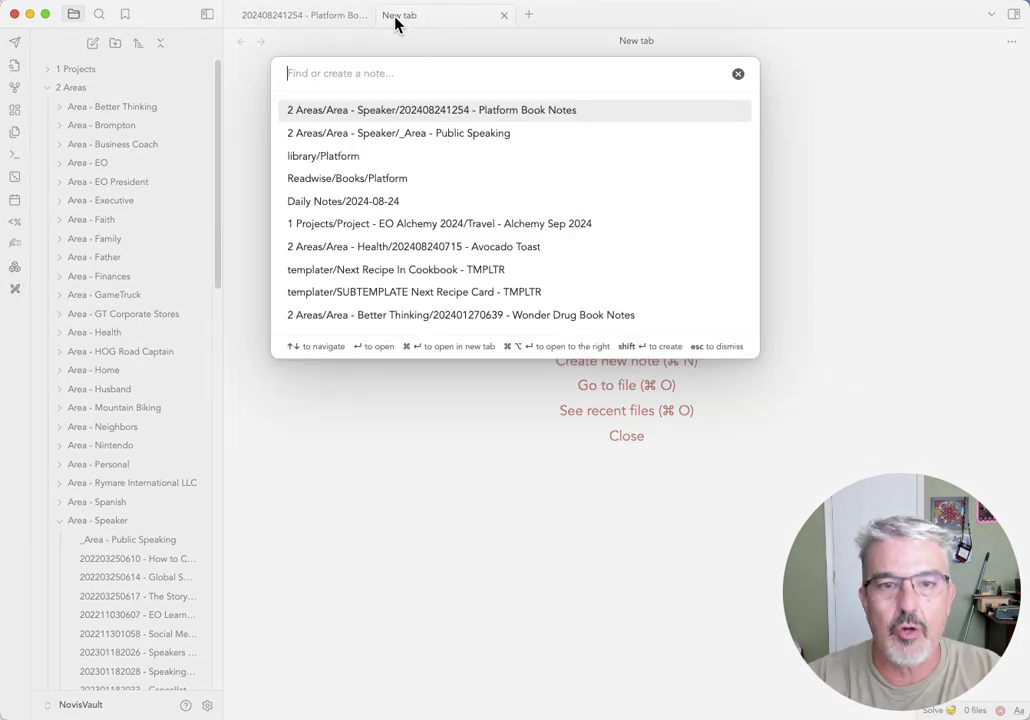
pyautogui.press('Down')
pyautogui.press('Down')
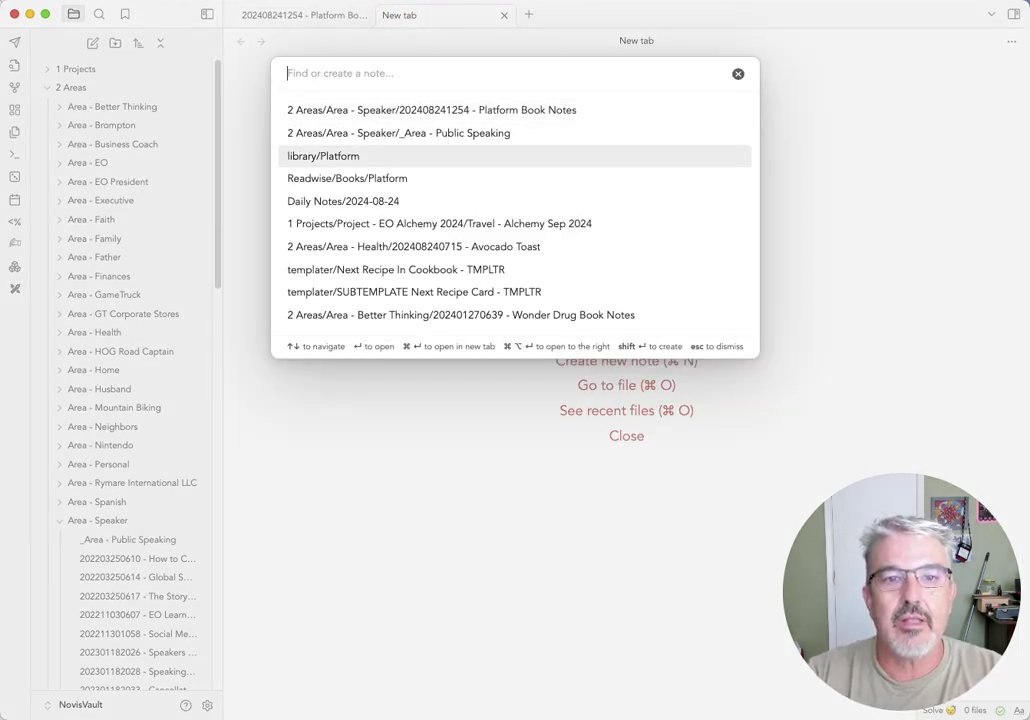
pyautogui.press('Return')
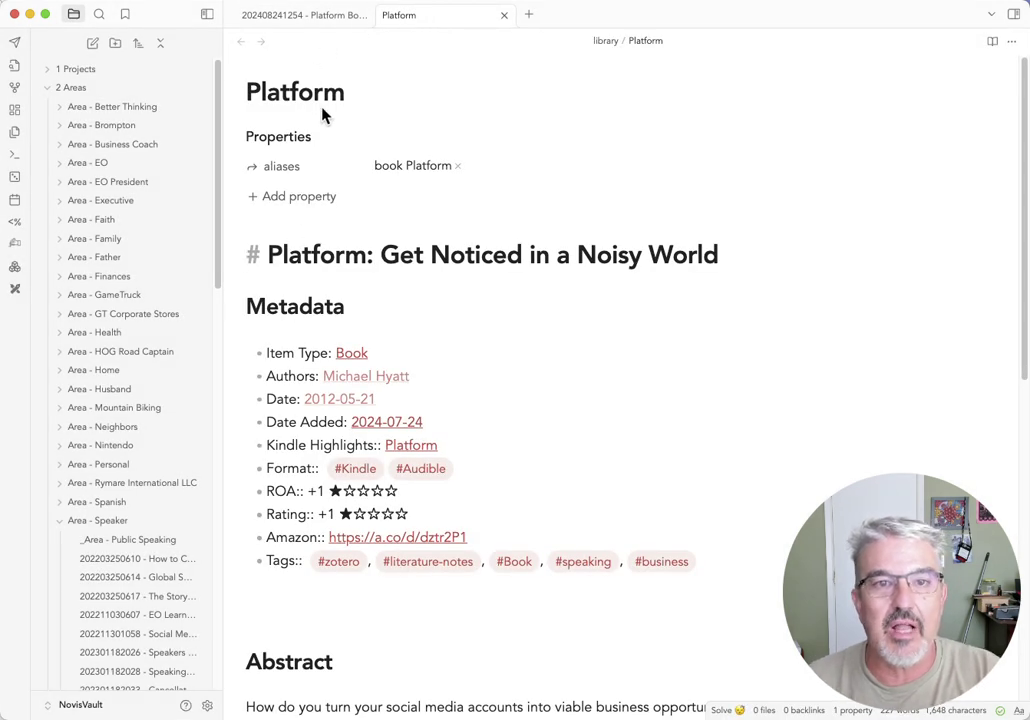
# Step: Return to the Platform Book Notes note and append "This book was written by" with a link to Michael Hyatt to the Overview text
pyautogui.click(328, 16)
pyautogui.click(612, 354)
pyautogui.write(',')
pyautogui.press('End')
pyautogui.write('This boo')
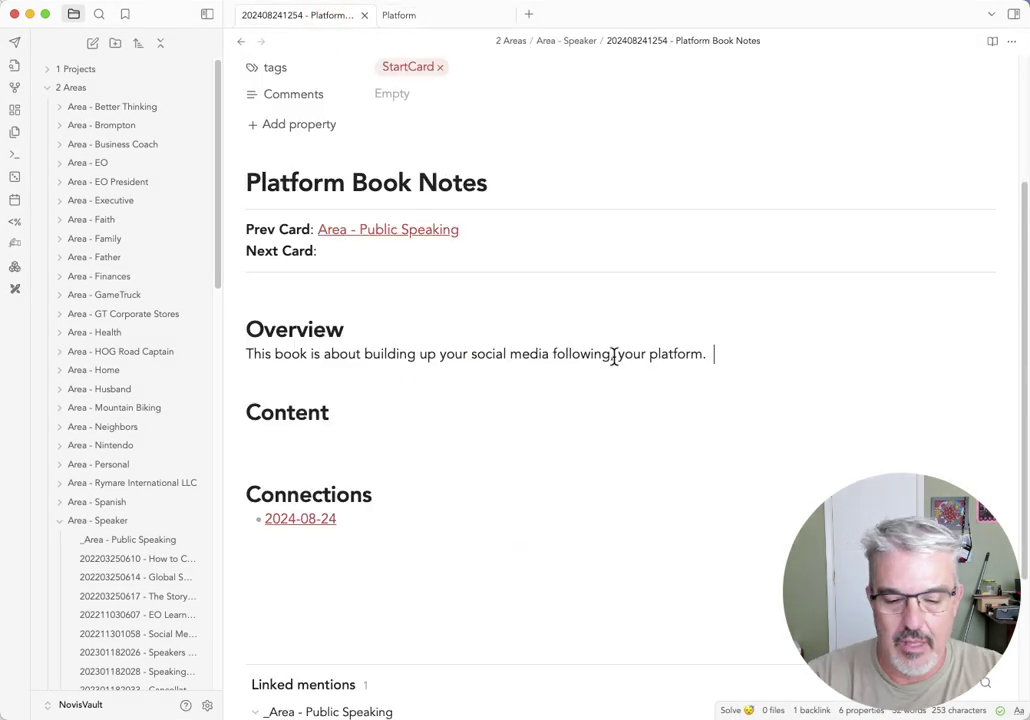
pyautogui.write('k was ')
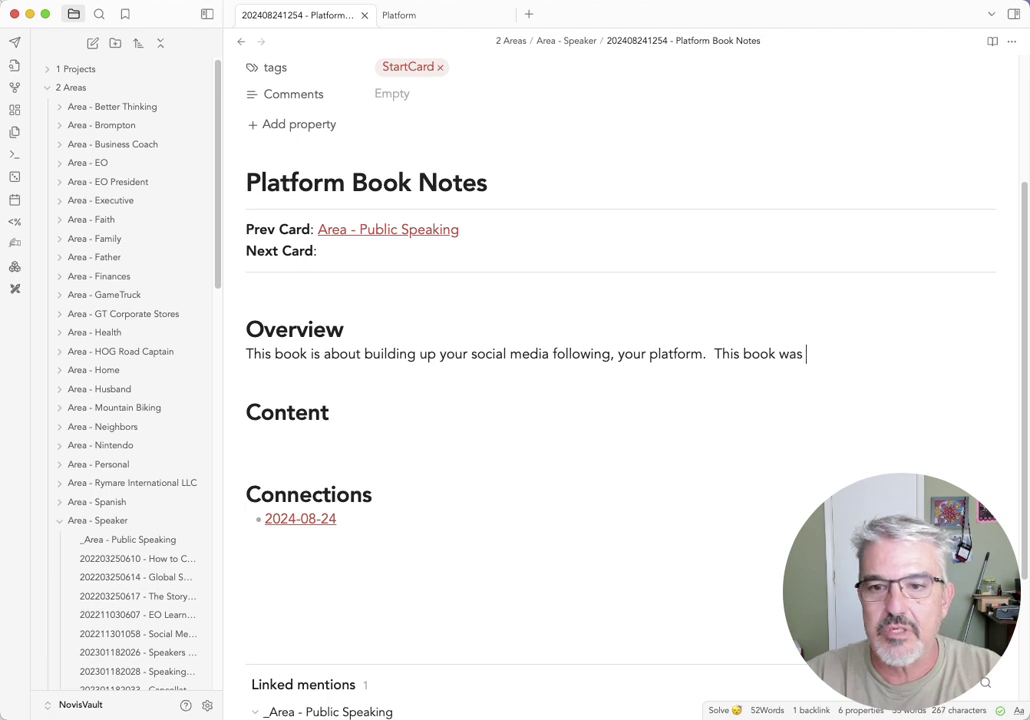
pyautogui.write('written by [[Micah')
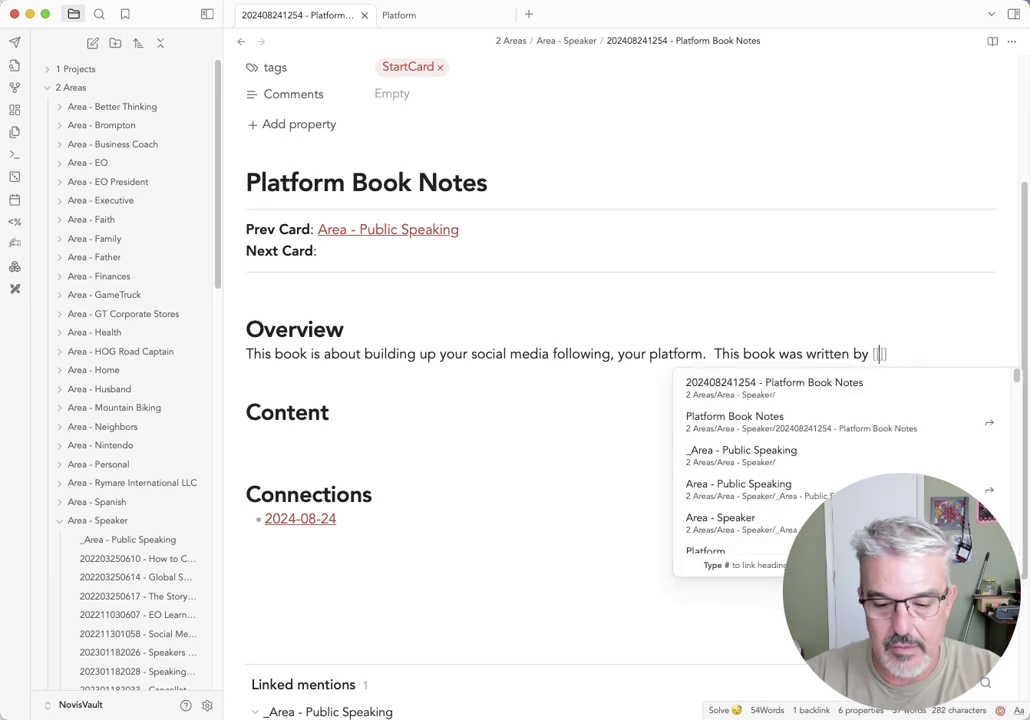
pyautogui.press('BackSpace')
pyautogui.press('BackSpace')
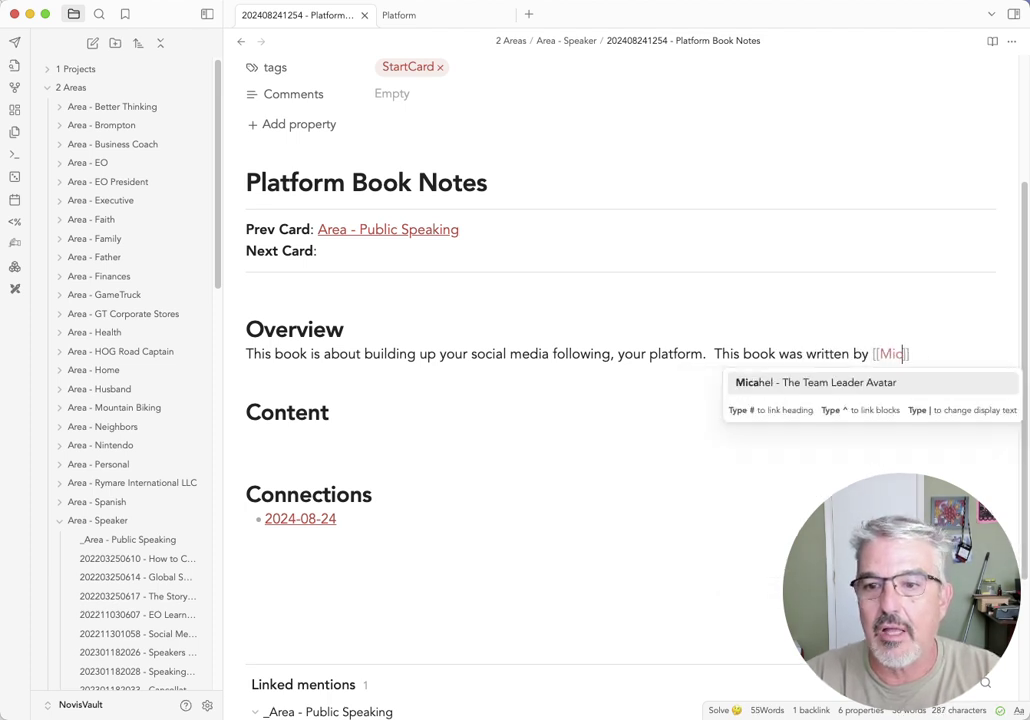
pyautogui.write('hel hy')
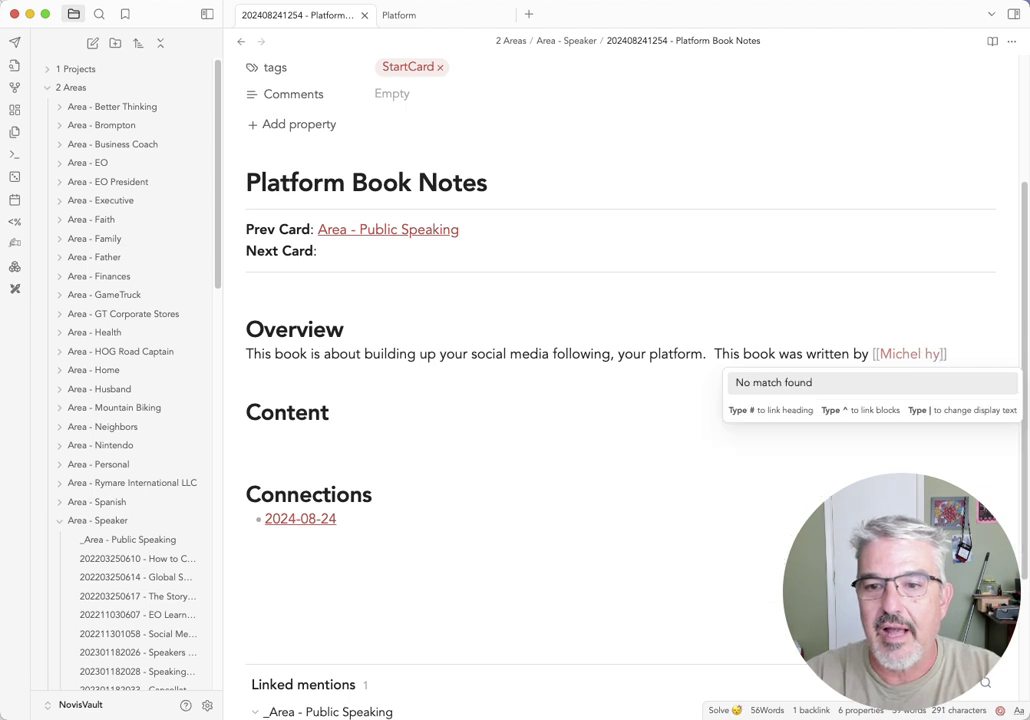
pyautogui.press('BackSpace')
pyautogui.press('BackSpace')
pyautogui.write('Hya')
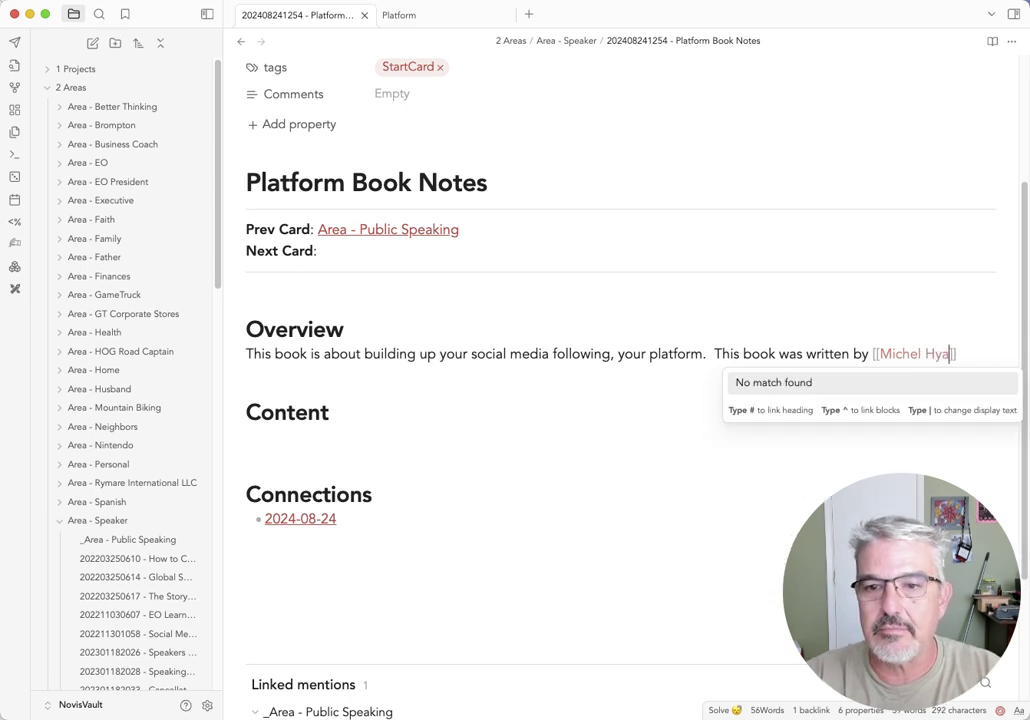
pyautogui.write('tt')
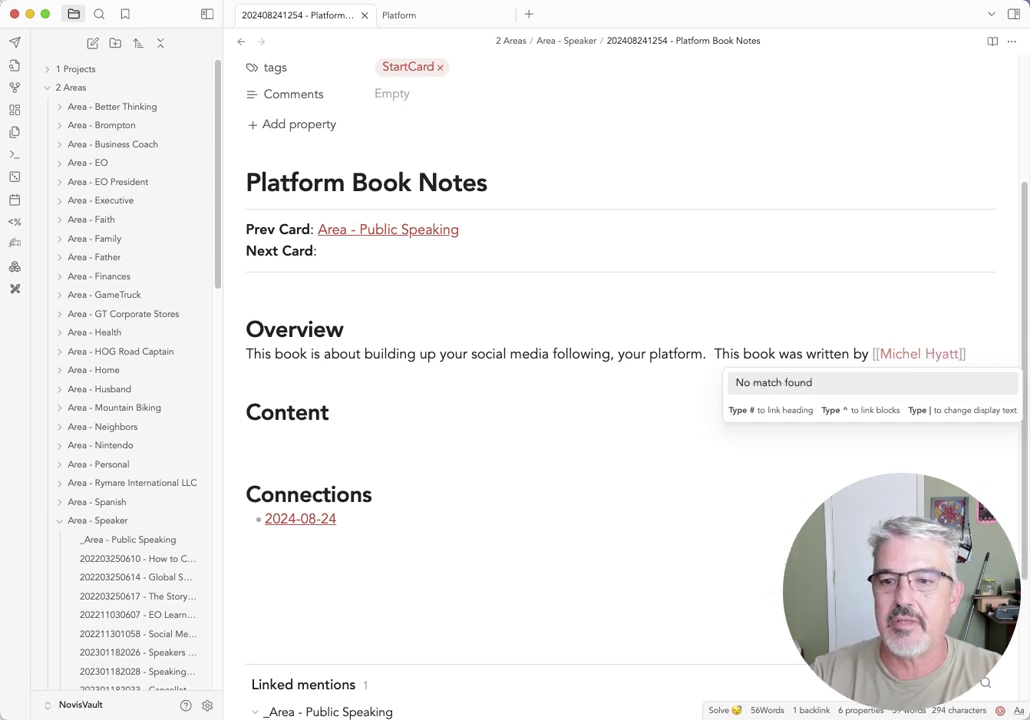
pyautogui.press('BackSpace')
pyautogui.press('BackSpace')
pyautogui.press('BackSpace')
pyautogui.press('BackSpace')
pyautogui.press('BackSpace')
pyautogui.press('BackSpace')
pyautogui.press('BackSpace')
pyautogui.press('BackSpace')
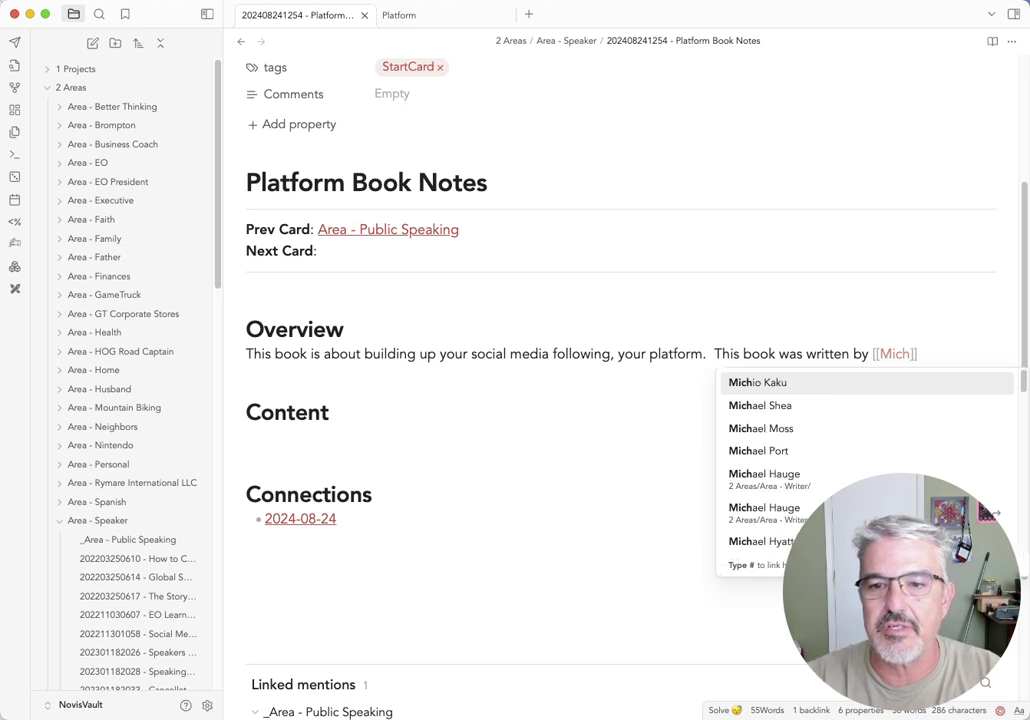
pyautogui.write('ael H')
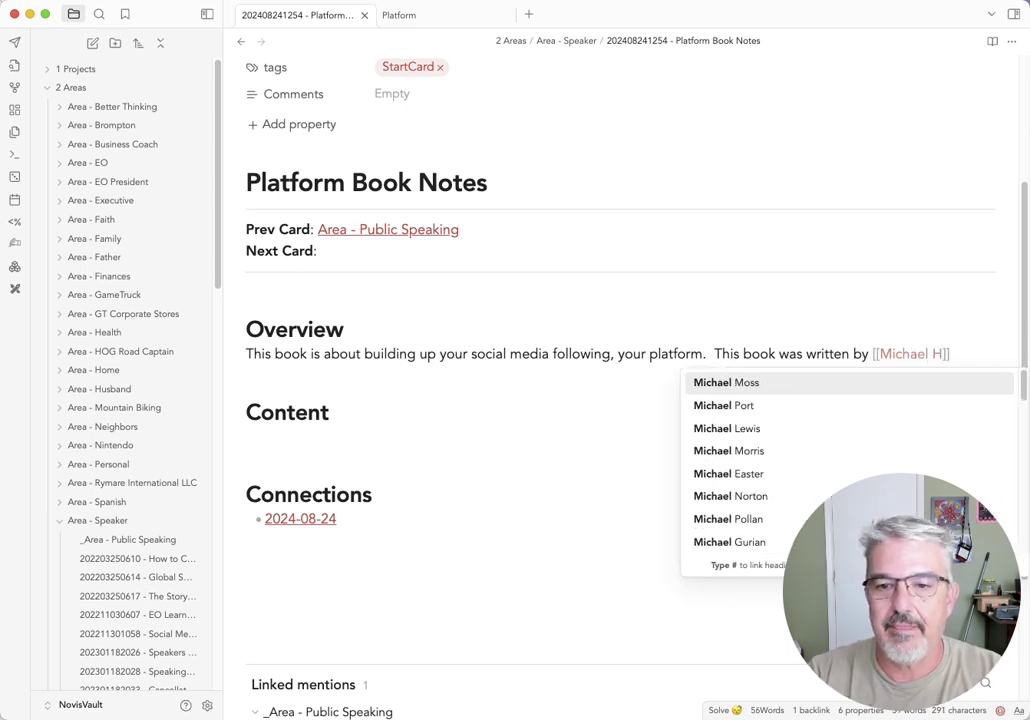
pyautogui.press('BackSpace')
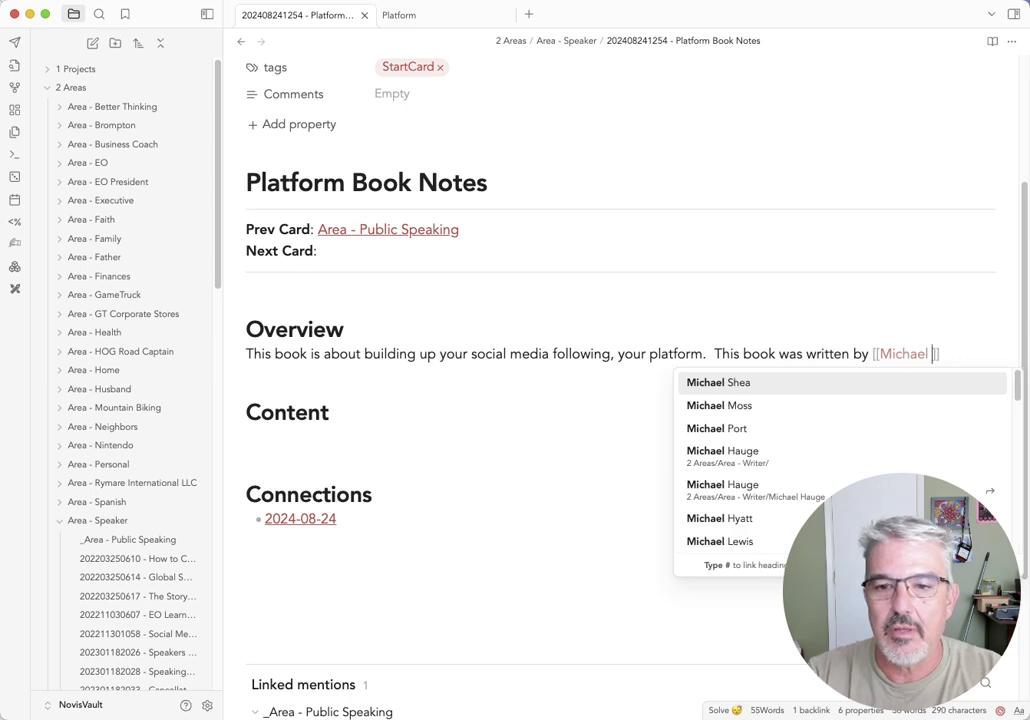
pyautogui.press('Down')
pyautogui.press('Down')
pyautogui.press('Down')
pyautogui.press('Down')
pyautogui.press('Down')
pyautogui.press('Return')
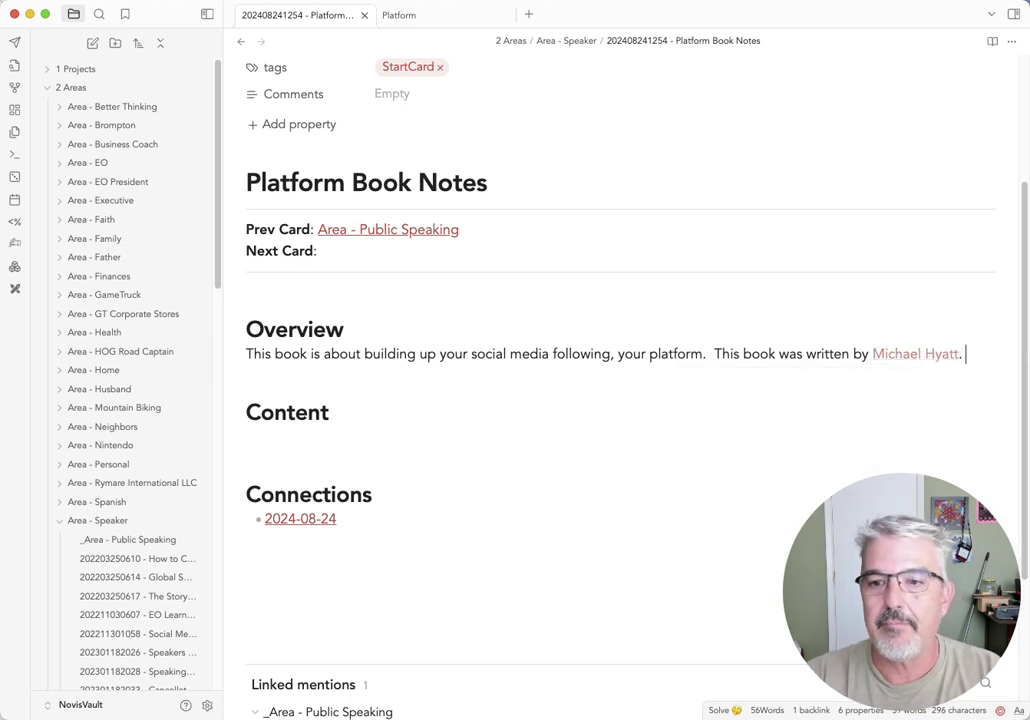
# Step: Add "The book Platform was recommended by Kindle suggestions." to the Overview text, with "book Platform" linked to its library note
pyautogui.write('The [')
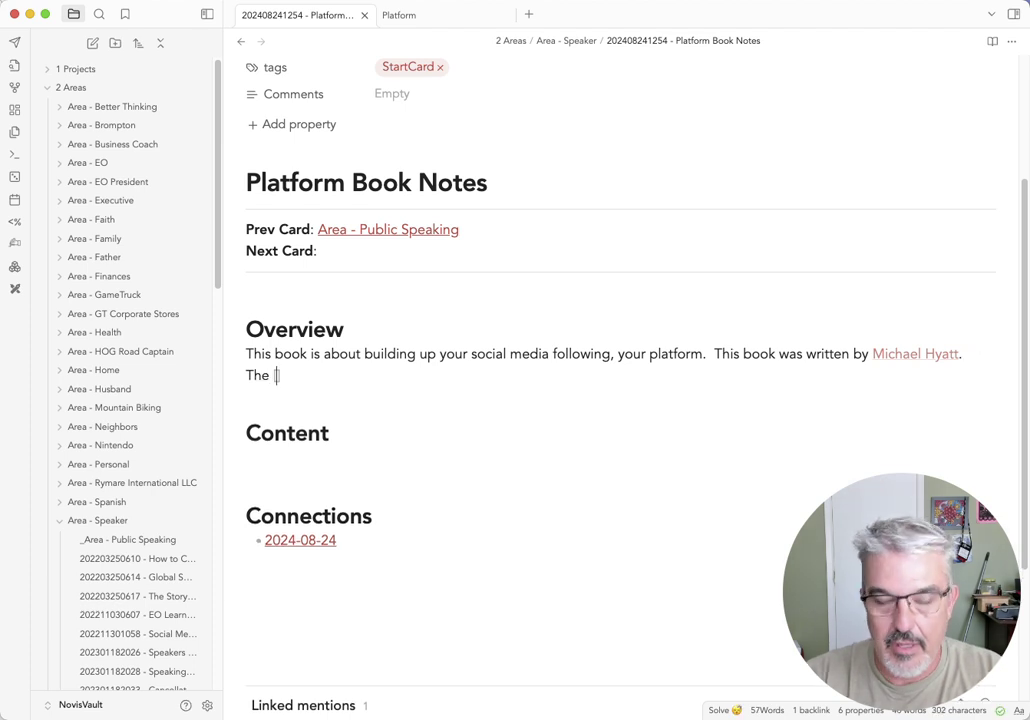
pyautogui.write('[book pla')
pyautogui.press('Return')
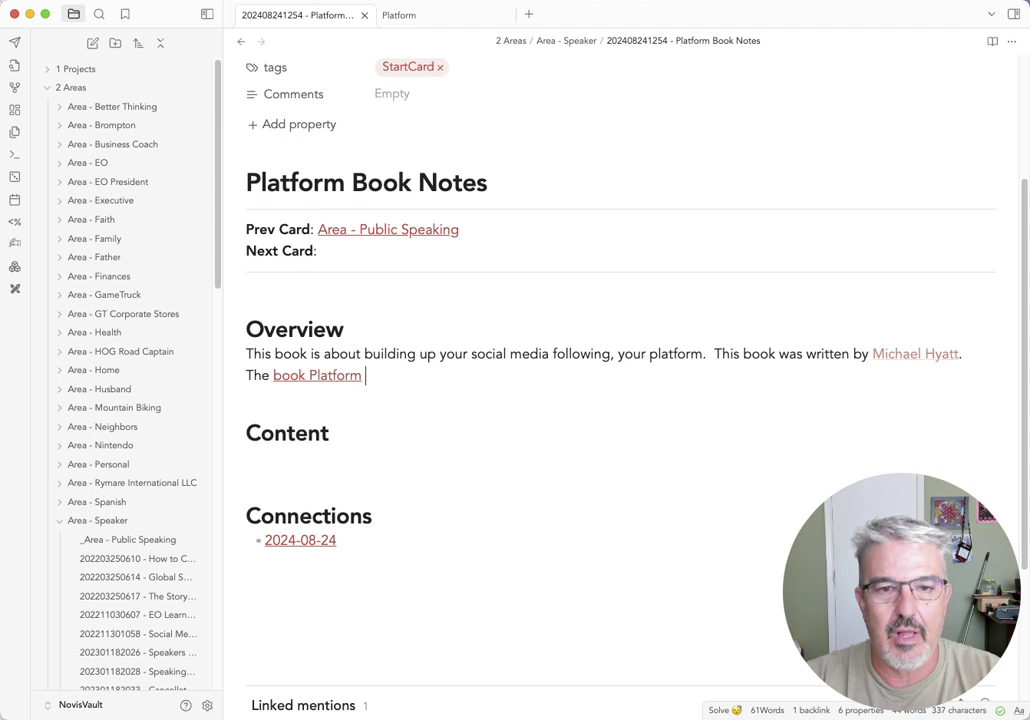
pyautogui.write('was recomm')
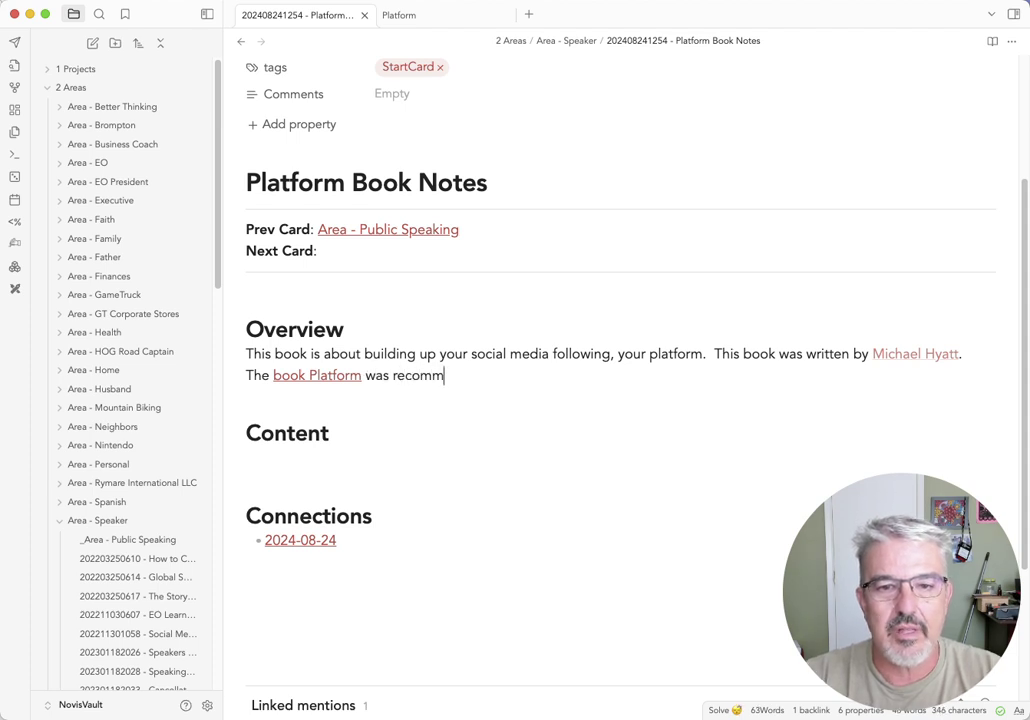
pyautogui.write('ended by Kinbdle')
pyautogui.press('BackSpace')
pyautogui.press('BackSpace')
pyautogui.press('BackSpace')
pyautogui.press('BackSpace')
pyautogui.write('dle')
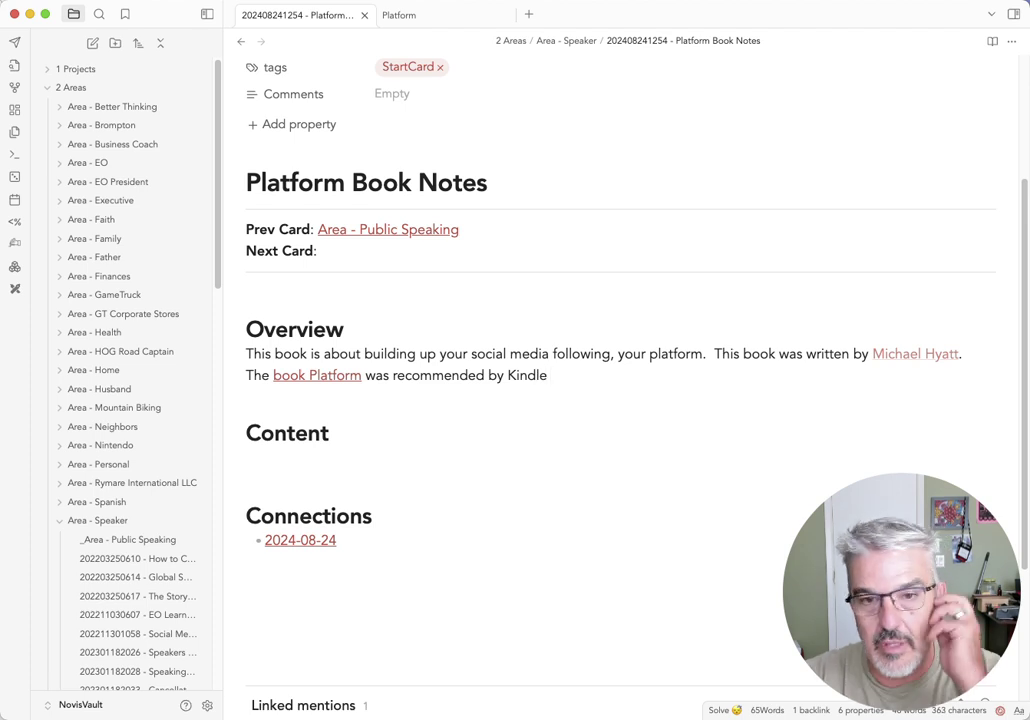
pyautogui.write(' suggestions')
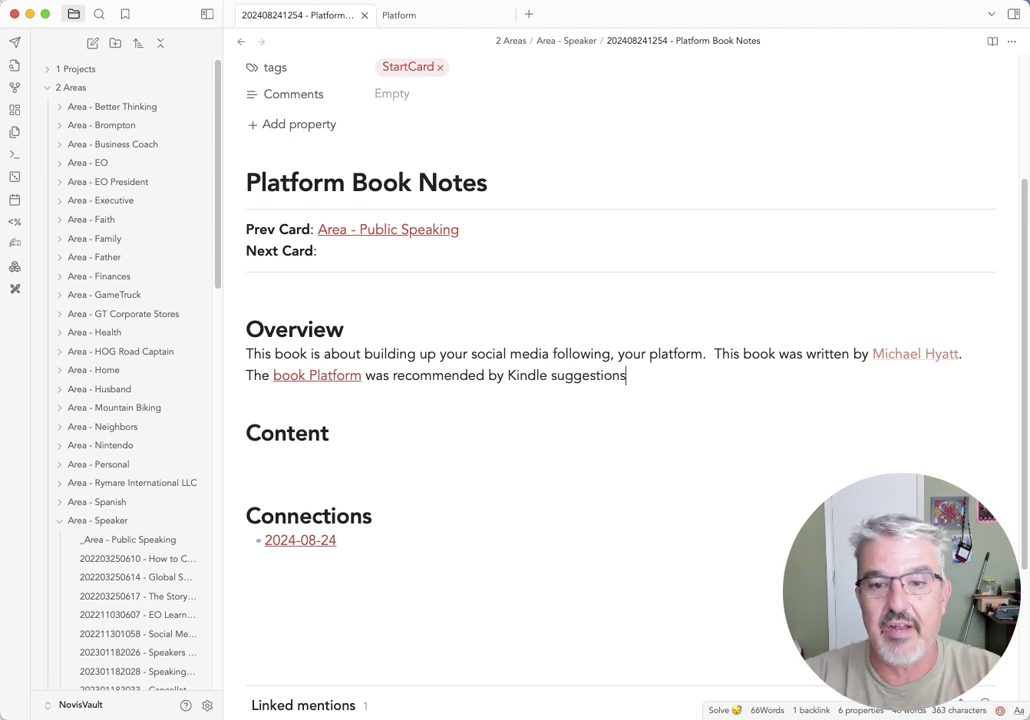
pyautogui.write('.')
# Step: Insert a level-two "Executive Summary" heading between the Overview text and the Content heading, with blank lines beneath it
pyautogui.press('Return')
pyautogui.press('Down')
pyautogui.press('Up')
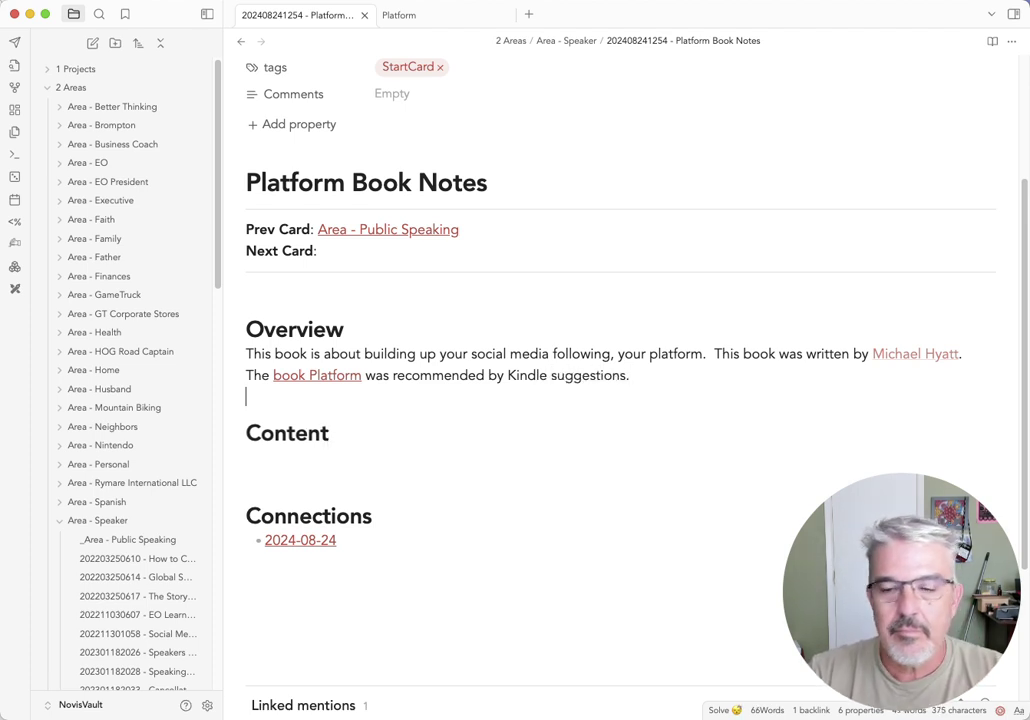
pyautogui.press('Return')
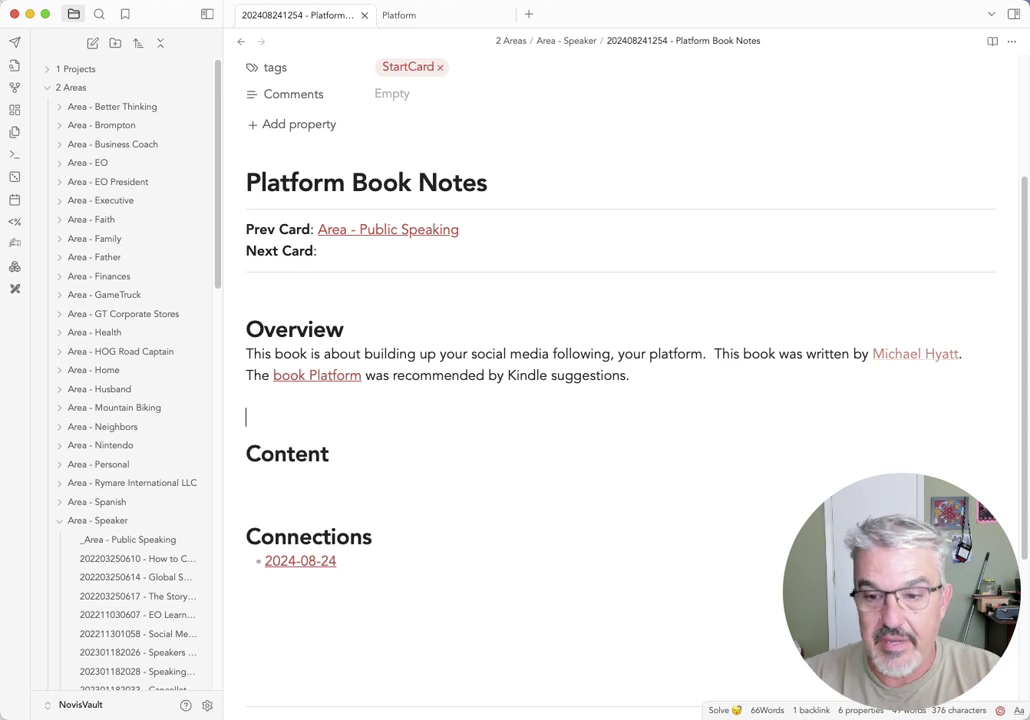
pyautogui.write('## Ex')
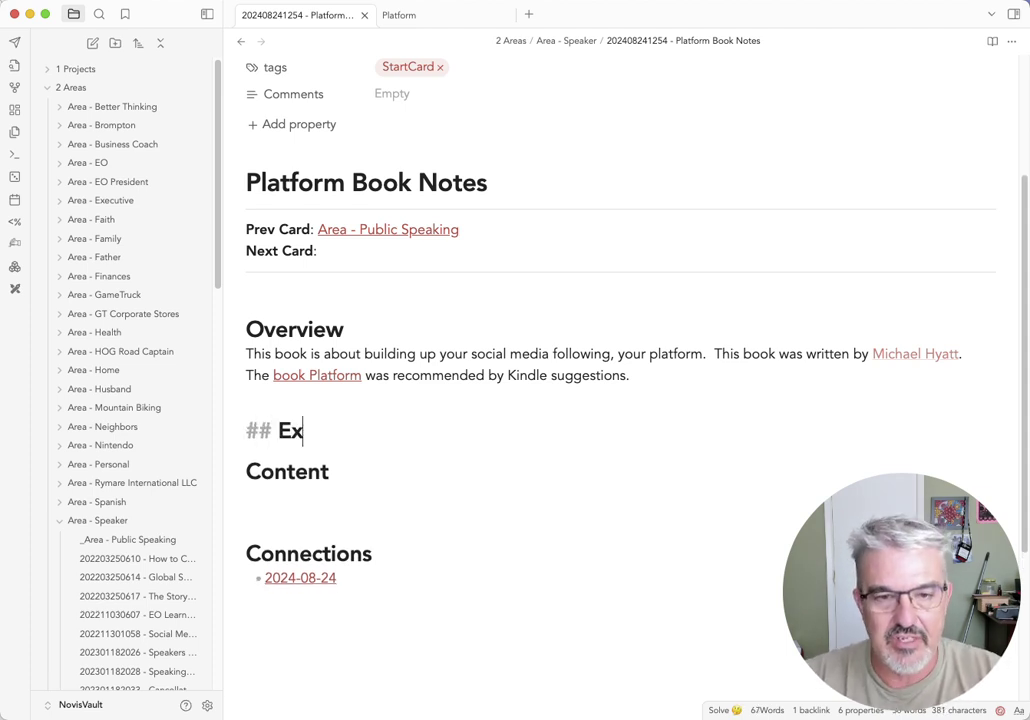
pyautogui.write('ecutive Summary')
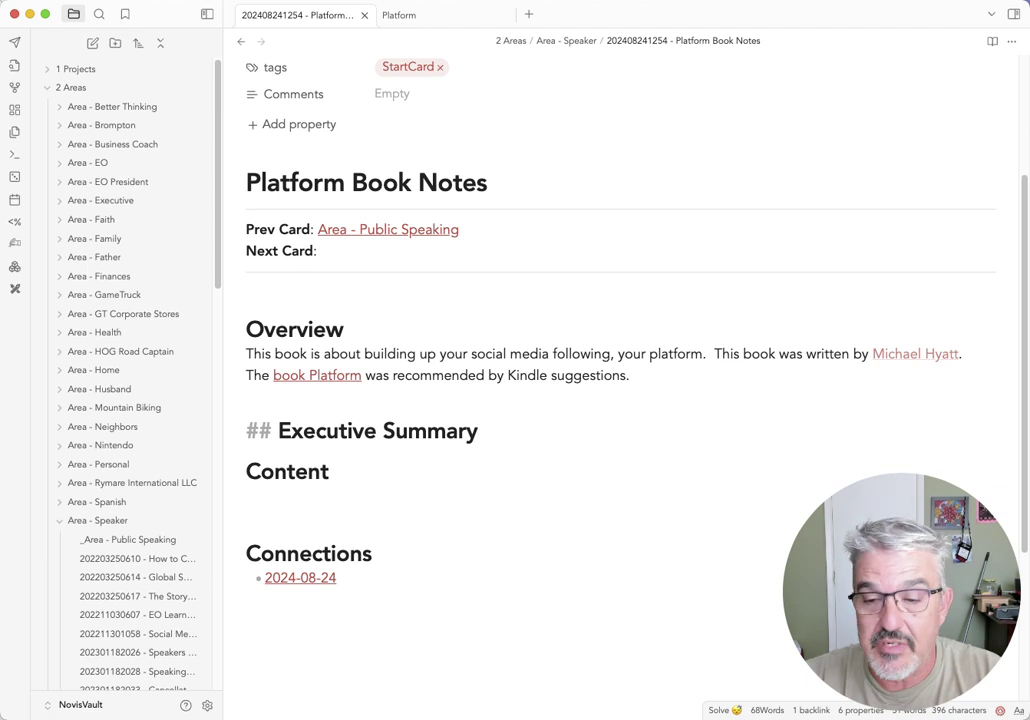
pyautogui.press('Return')
pyautogui.press('Return')
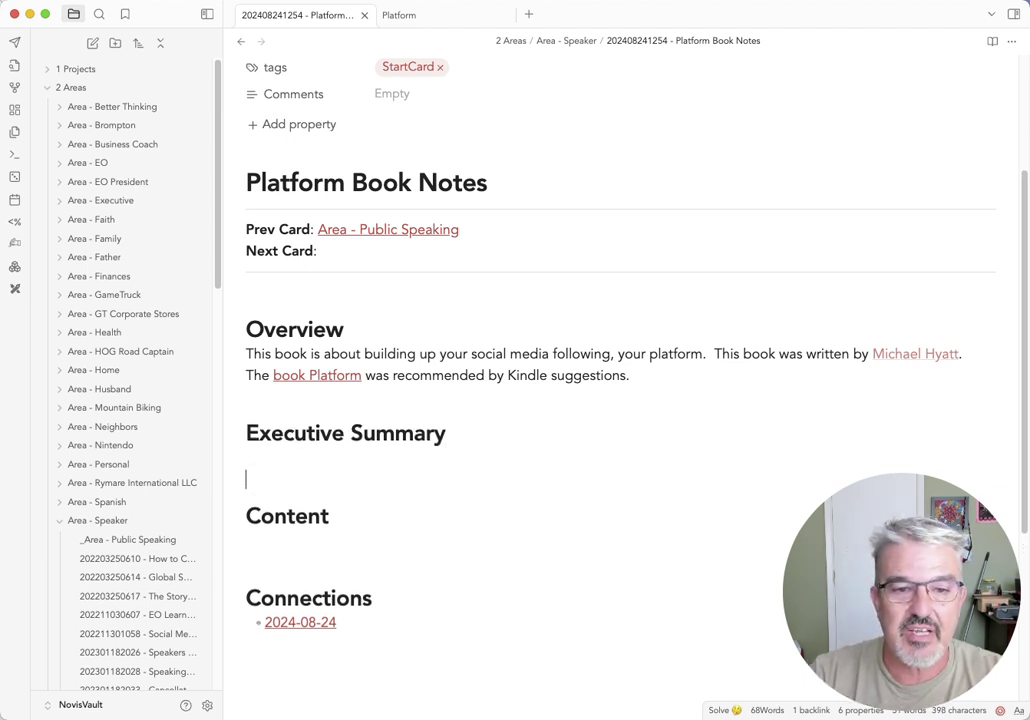
# Step: Add a bullet under Connections, above the 2024-08-24 link, linking to Readwise/Books/Platform with the display text "Platform"
pyautogui.click(247, 543)
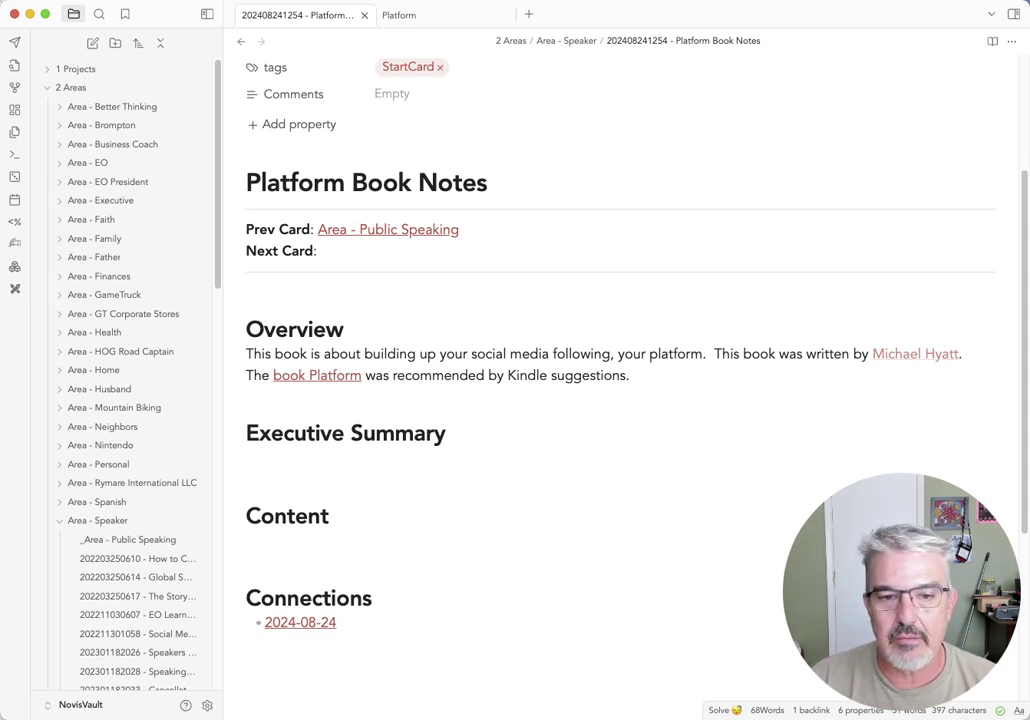
pyautogui.press('Down')
pyautogui.press('End')
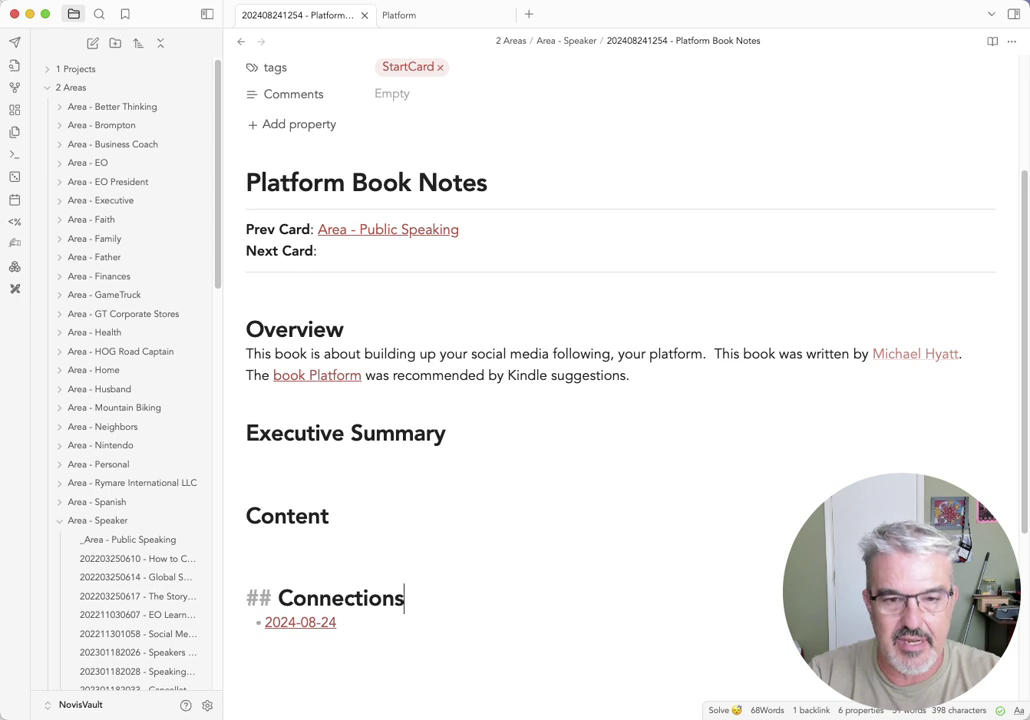
pyautogui.press('Return')
pyautogui.write('- [[pl')
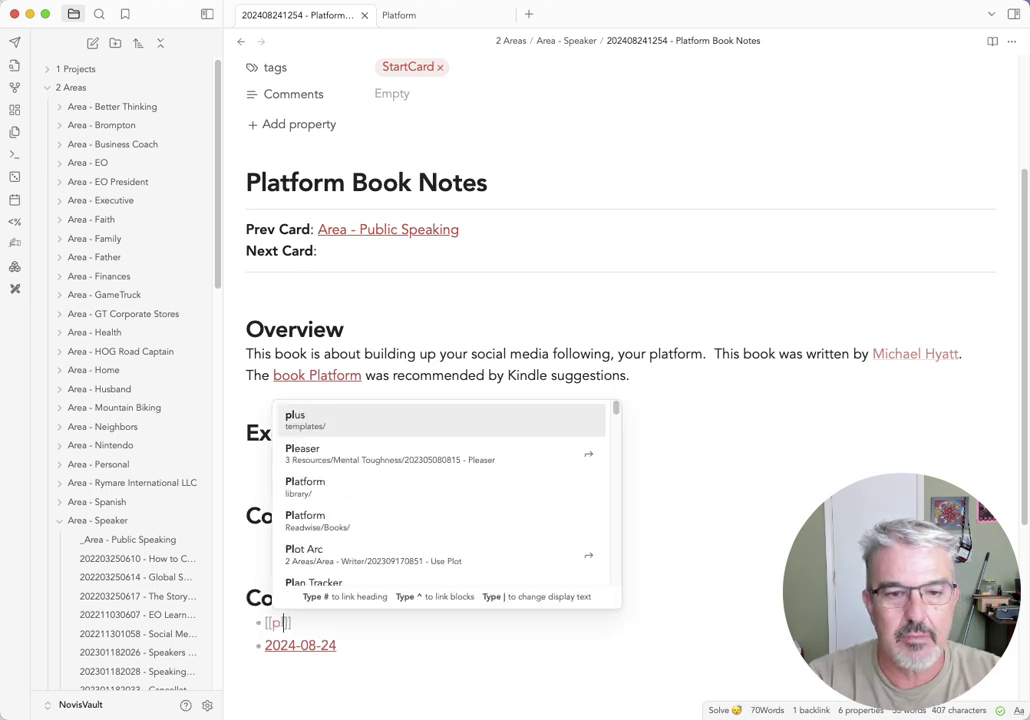
pyautogui.write('atform')
pyautogui.press('Down')
pyautogui.press('Return')
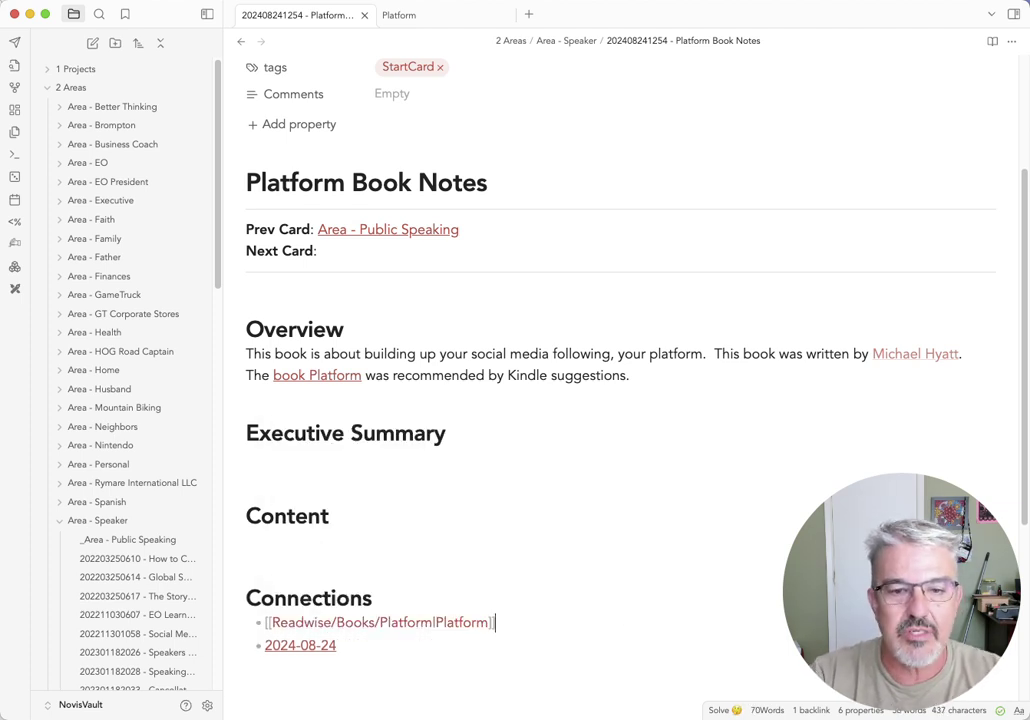
pyautogui.press('Down')
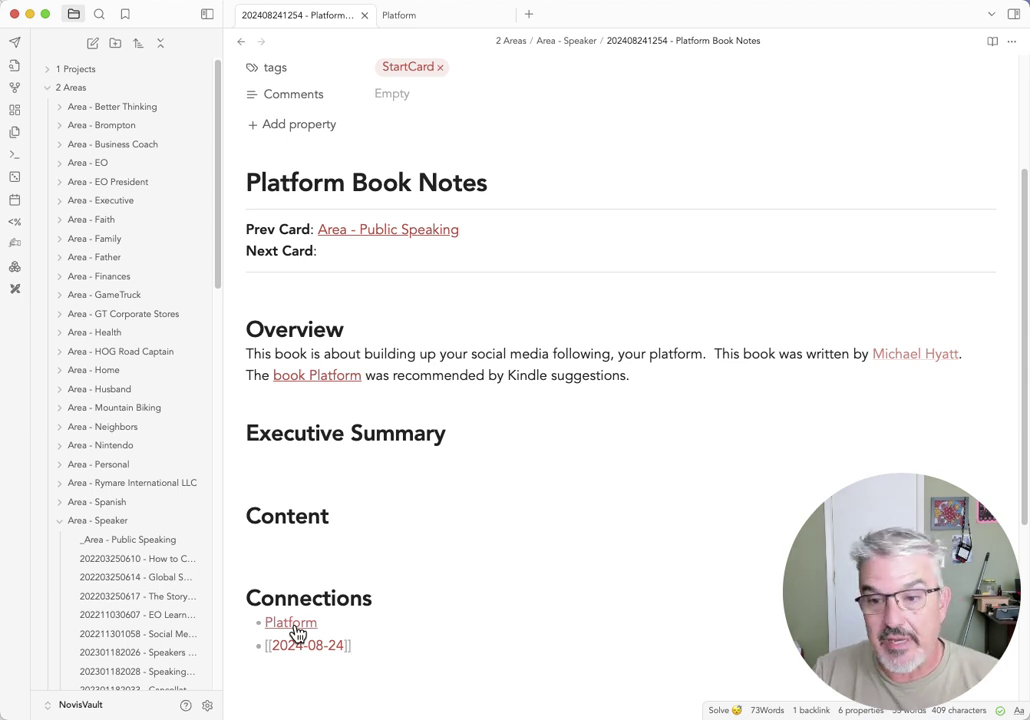
# Step: Start a new Overview paragraph with "The" followed by a link to library/Storyworthy shown as "book Storyworthy"
pyautogui.click(656, 375)
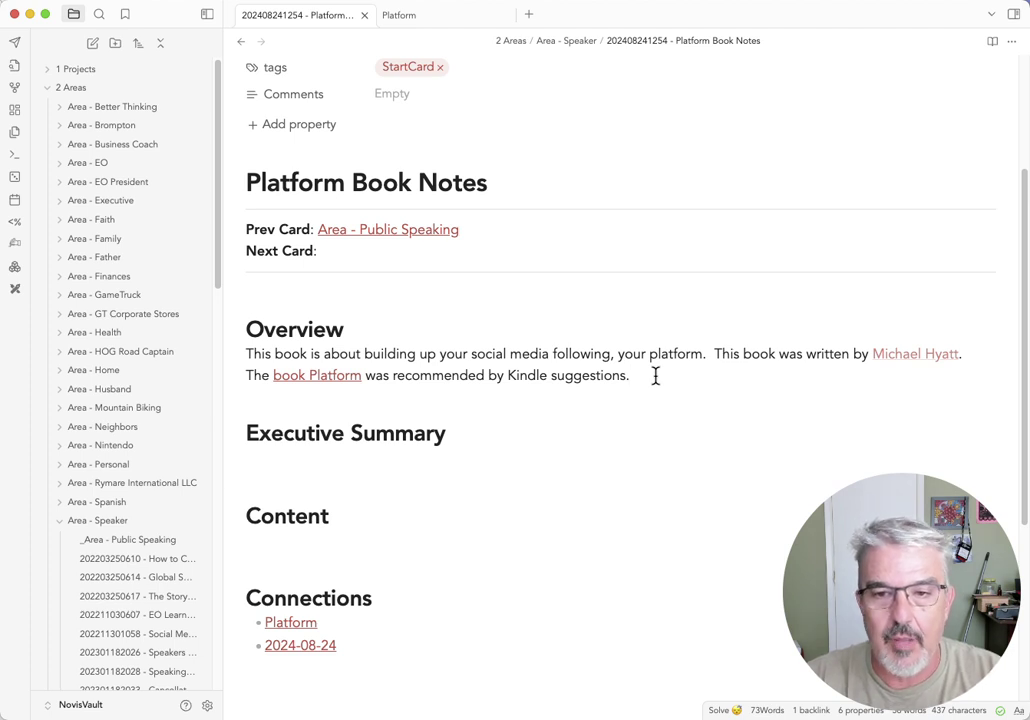
pyautogui.press('Return')
pyautogui.press('Return')
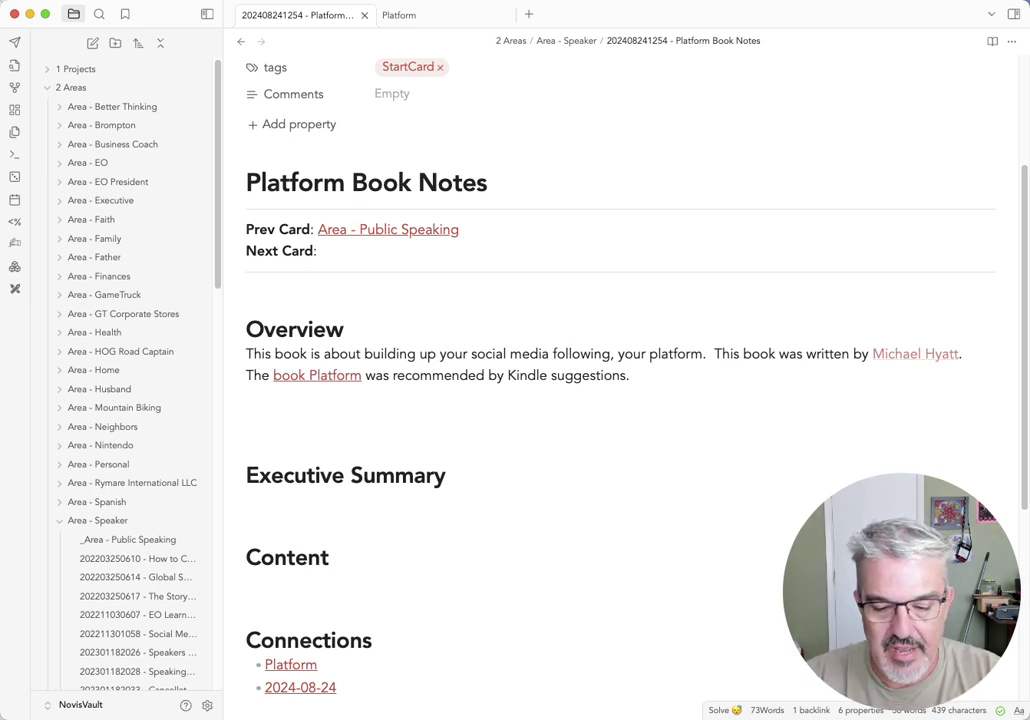
pyautogui.write('Co')
pyautogui.press('BackSpace')
pyautogui.press('BackSpace')
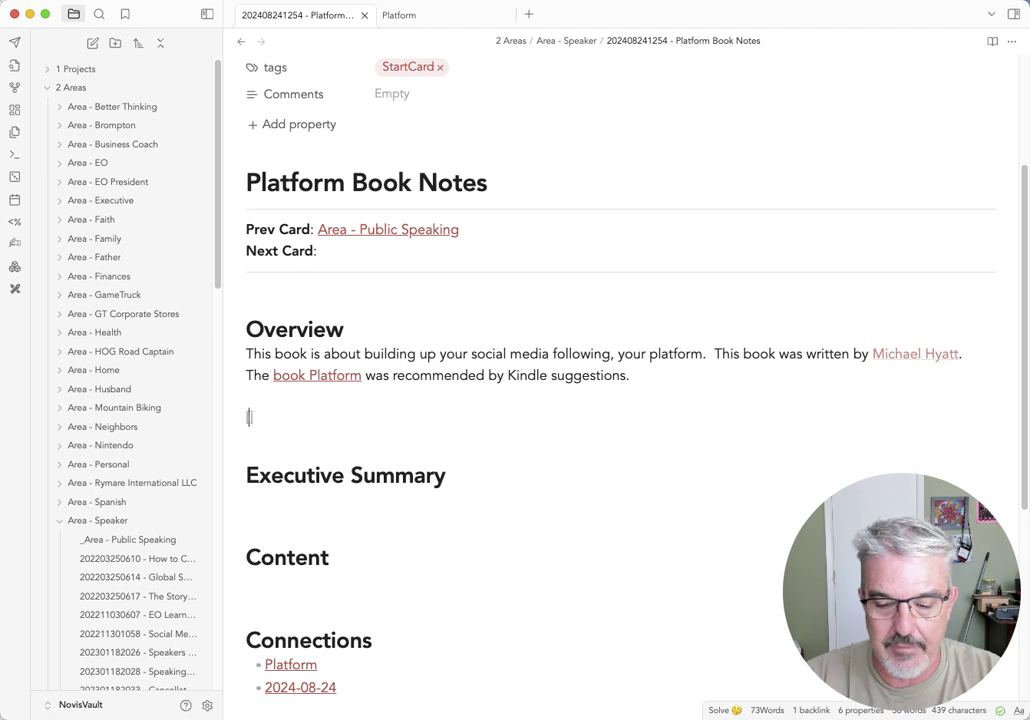
pyautogui.write('[[storywor')
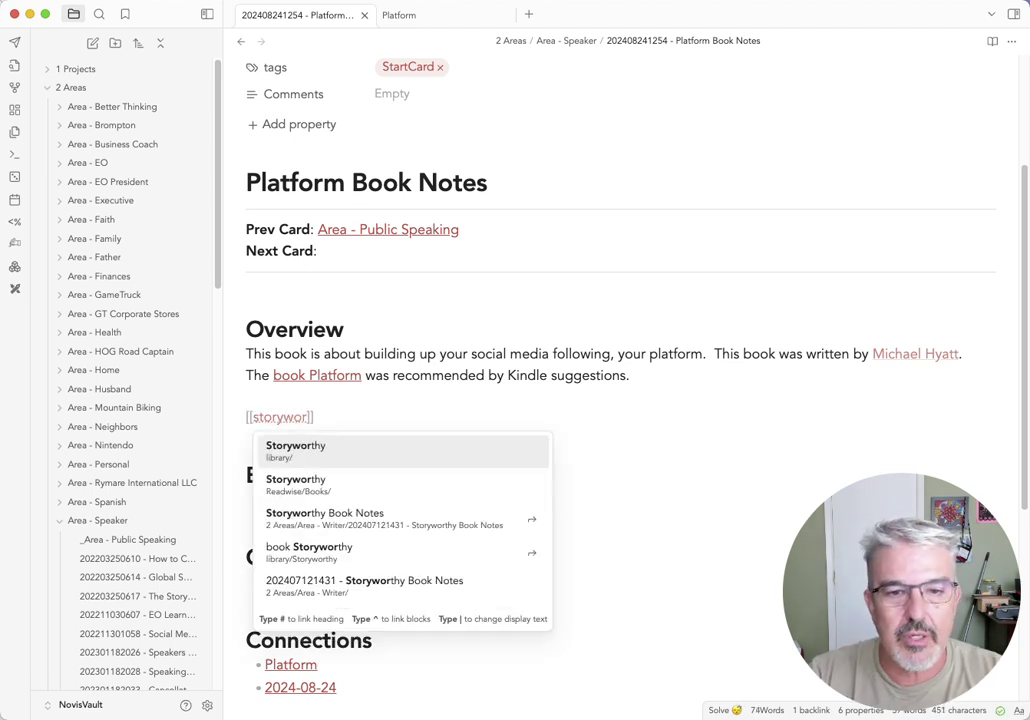
pyautogui.press('Down')
pyautogui.press('Down')
pyautogui.press('Down')
pyautogui.press('Return')
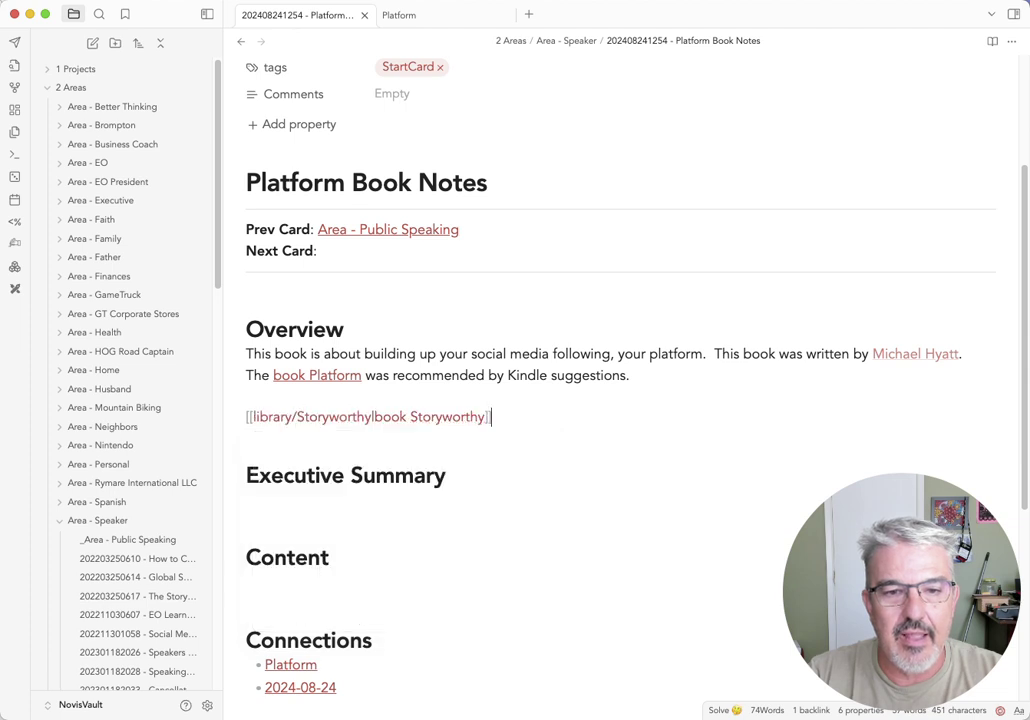
pyautogui.press('super+Left')
pyautogui.write('The')
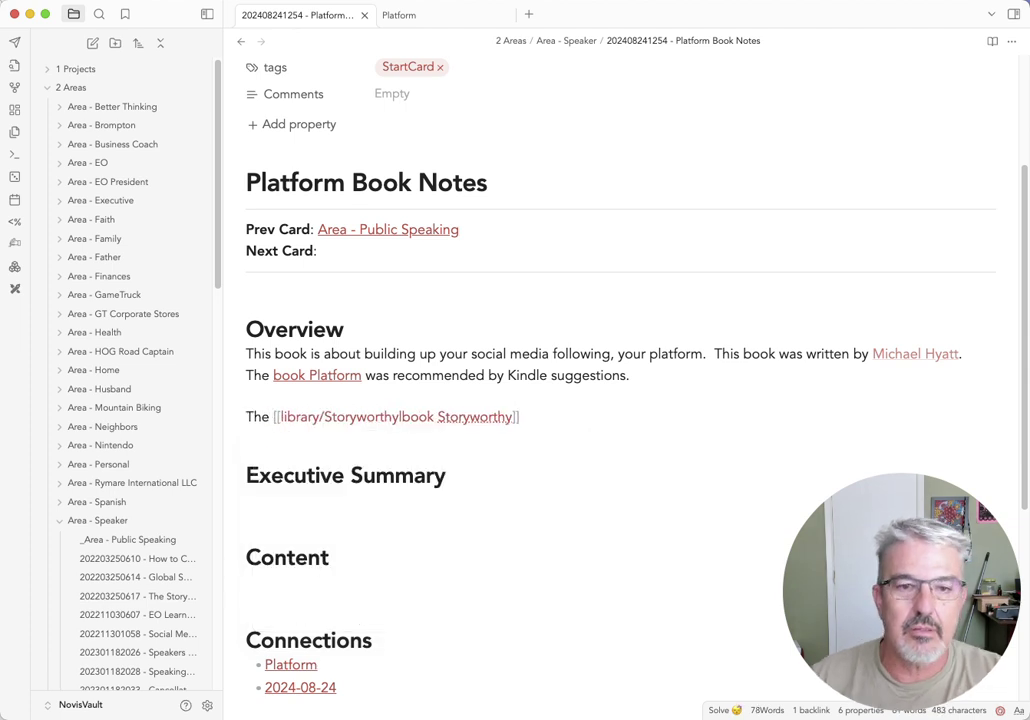
pyautogui.click(561, 414)
pyautogui.click(561, 414)
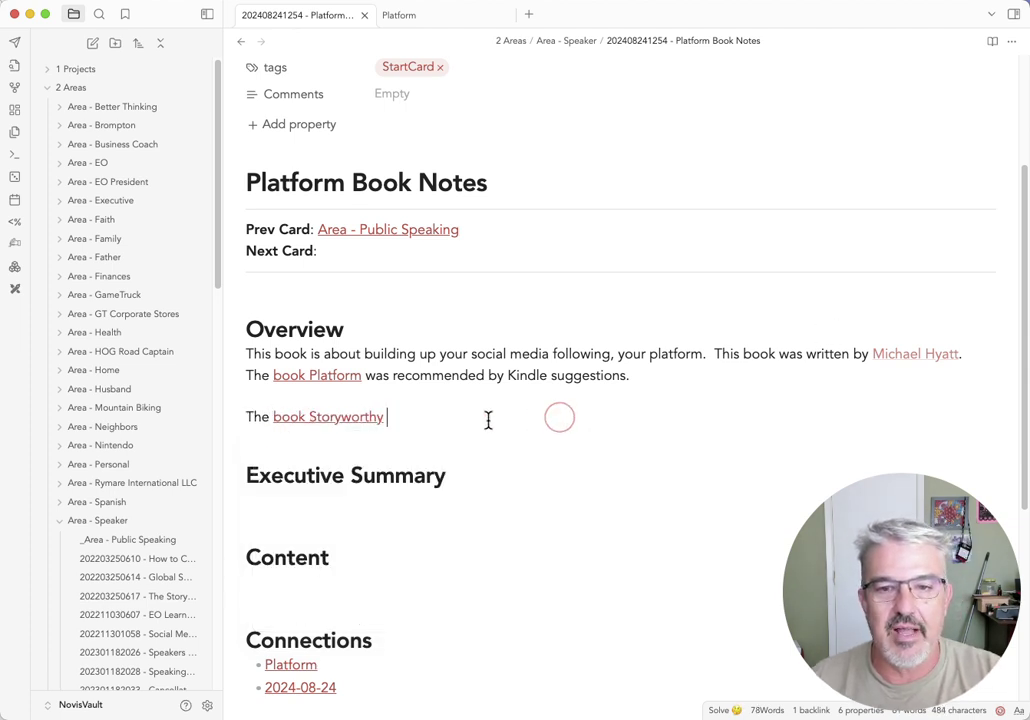
# Step: Open the linked Storyworthy note to check its metadata, and return to the end of the new Overview paragraph
pyautogui.click(356, 428)
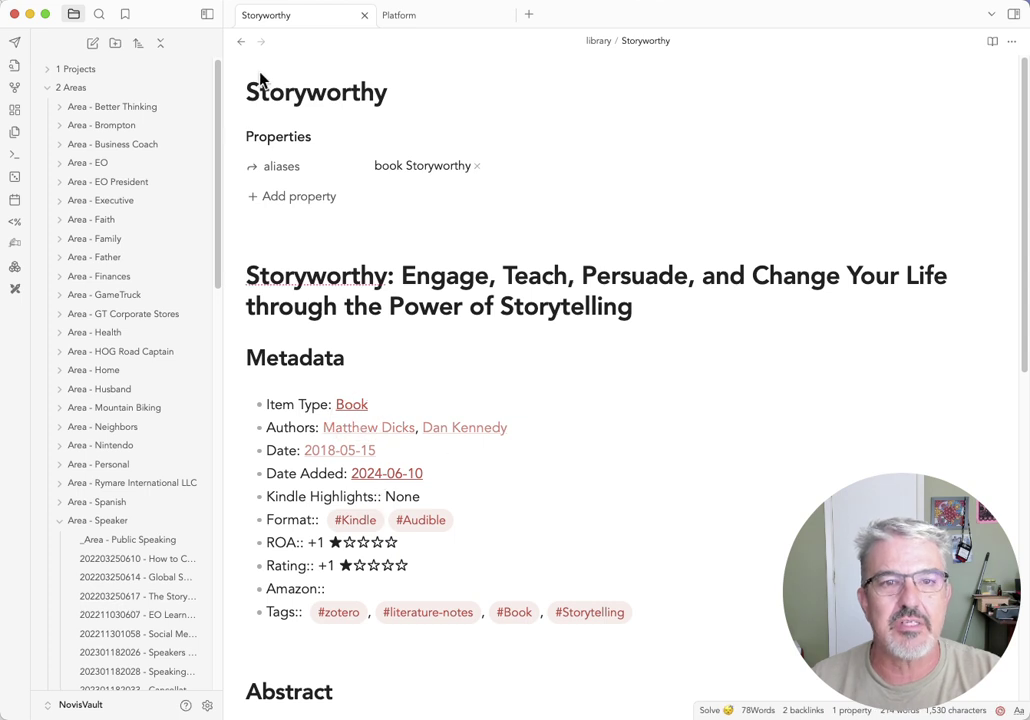
pyautogui.click(238, 44)
pyautogui.click(598, 308)
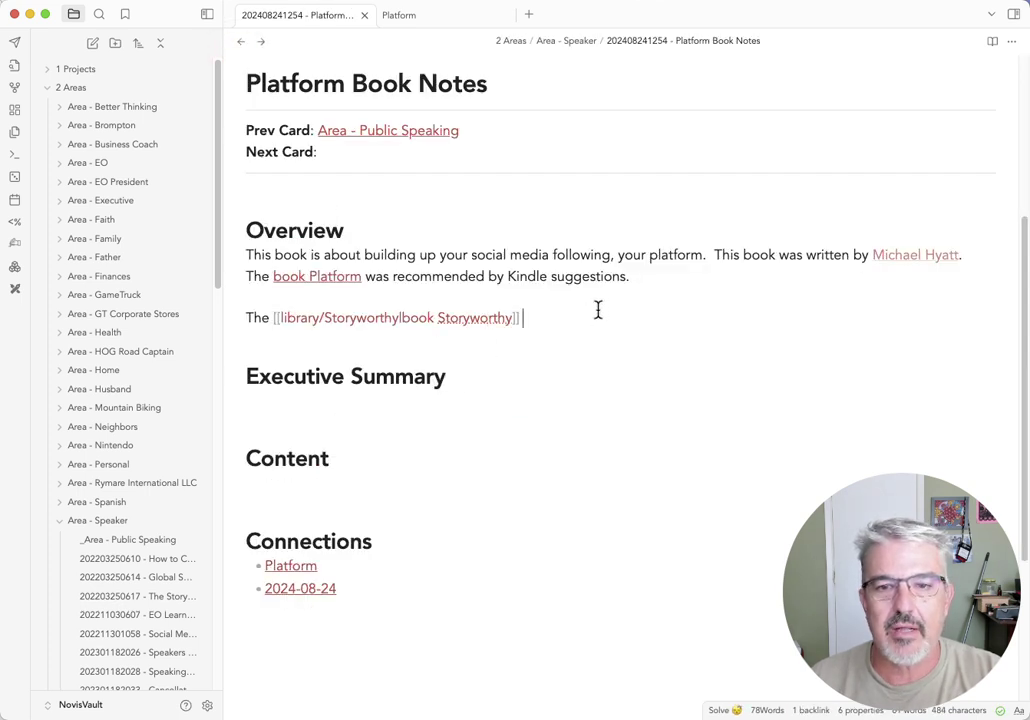
# Step: Complete the Storyworthy sentence with "by", a link to Matthew Dicks, and "is a great book about building awesome stories for personal presentation."
pyautogui.write('by ')
pyautogui.write('[[Matth')
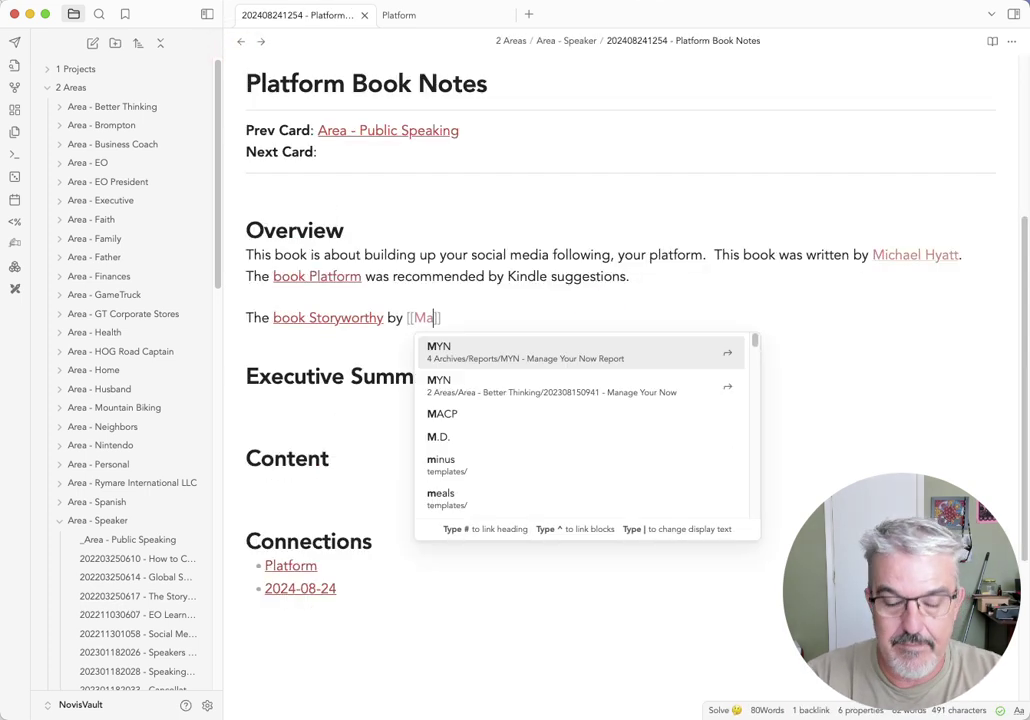
pyautogui.write('ew dic')
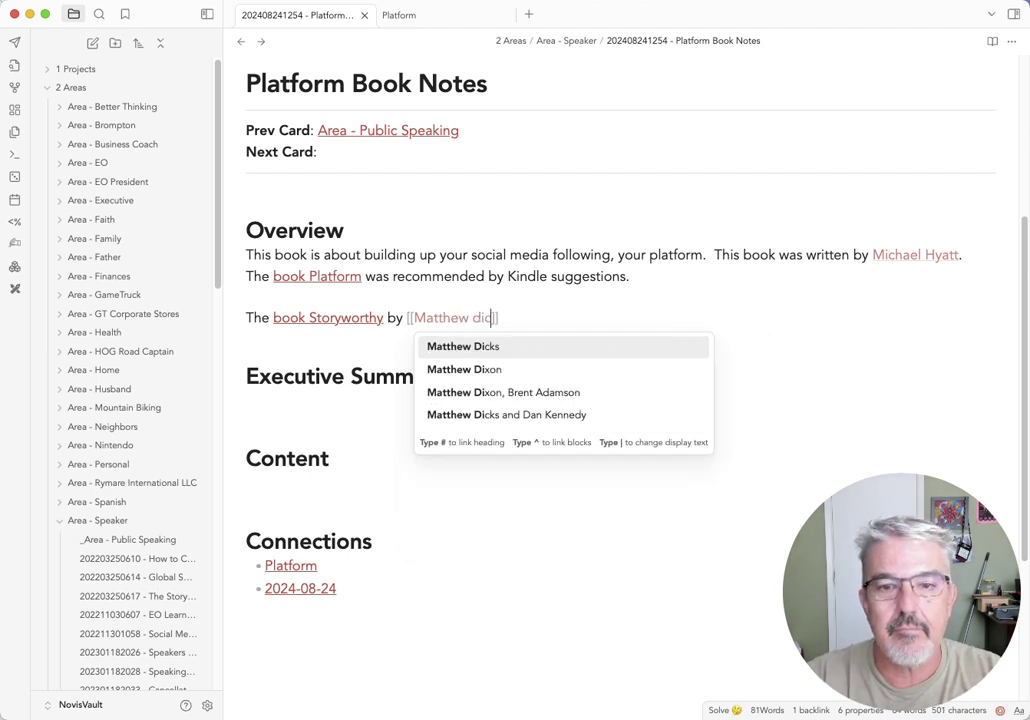
pyautogui.press('Return')
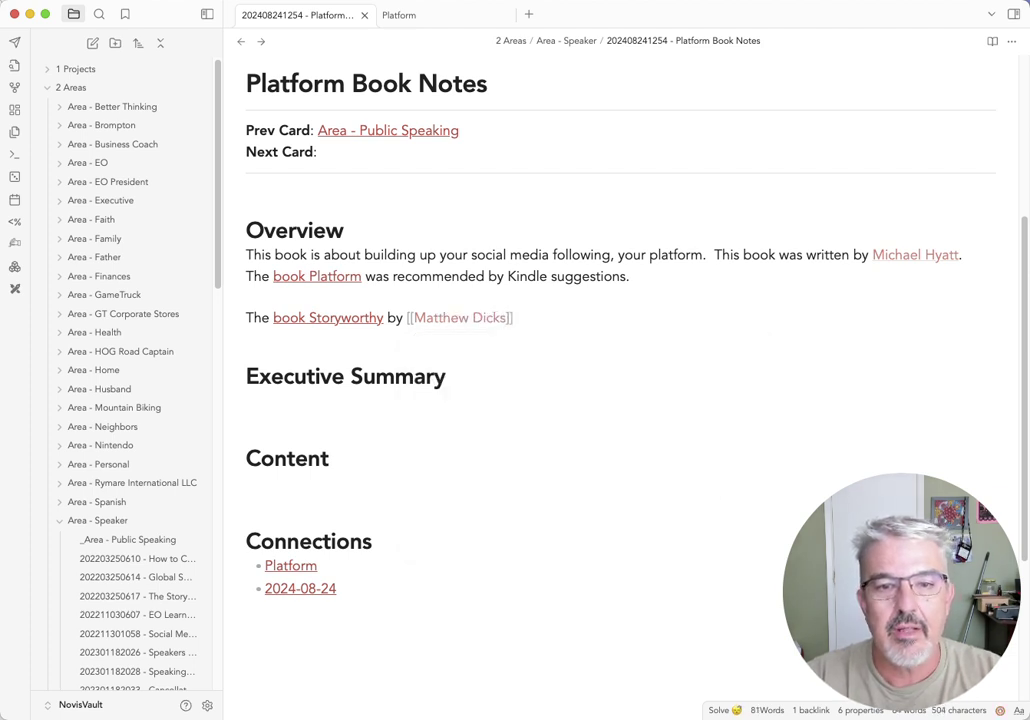
pyautogui.write('is a grea')
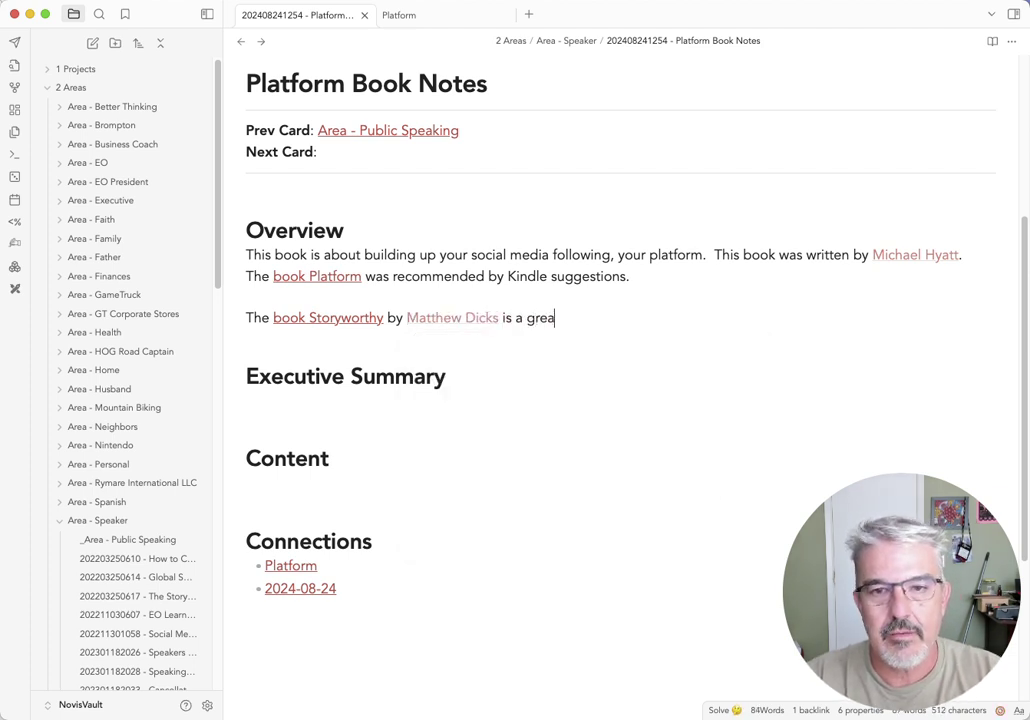
pyautogui.write('t book about building a')
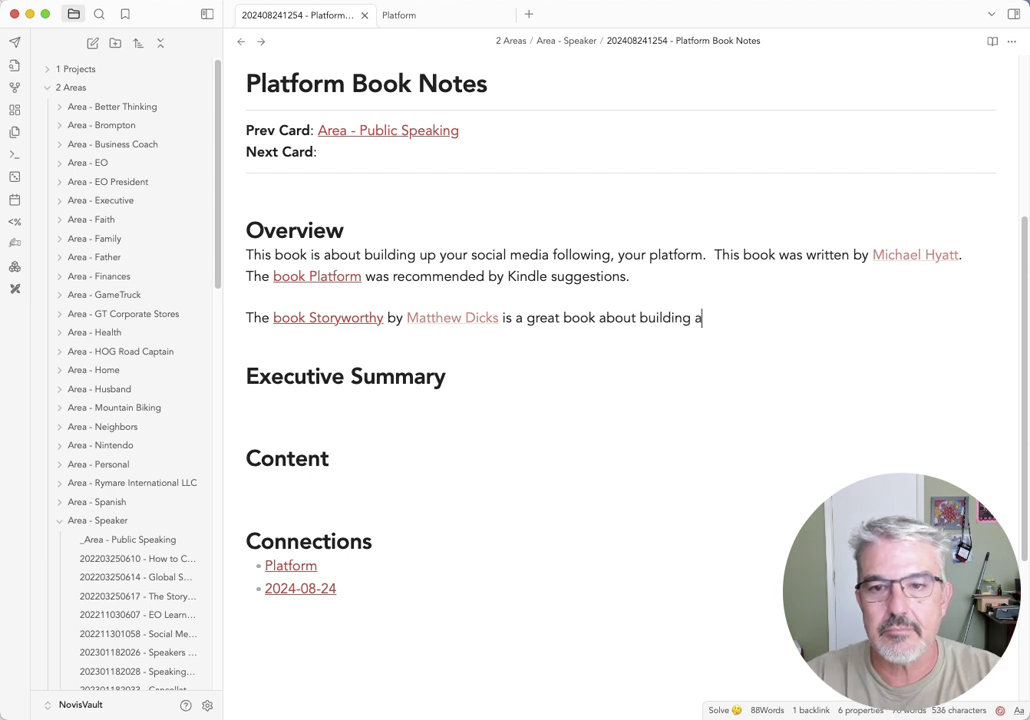
pyautogui.write('wesome stories for')
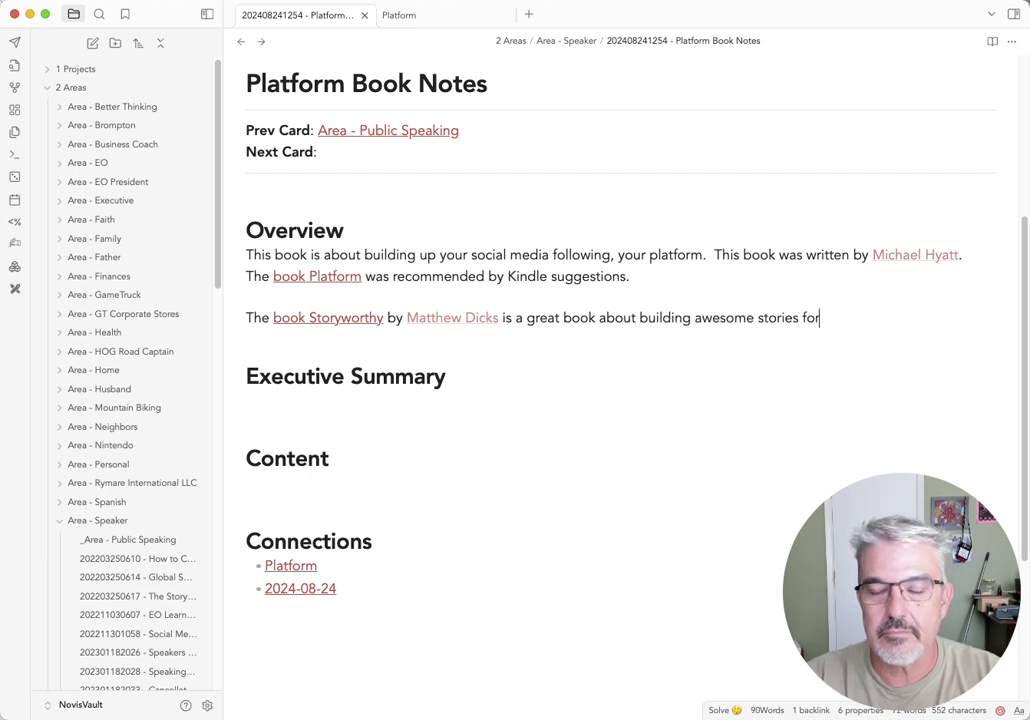
pyautogui.write(' pe')
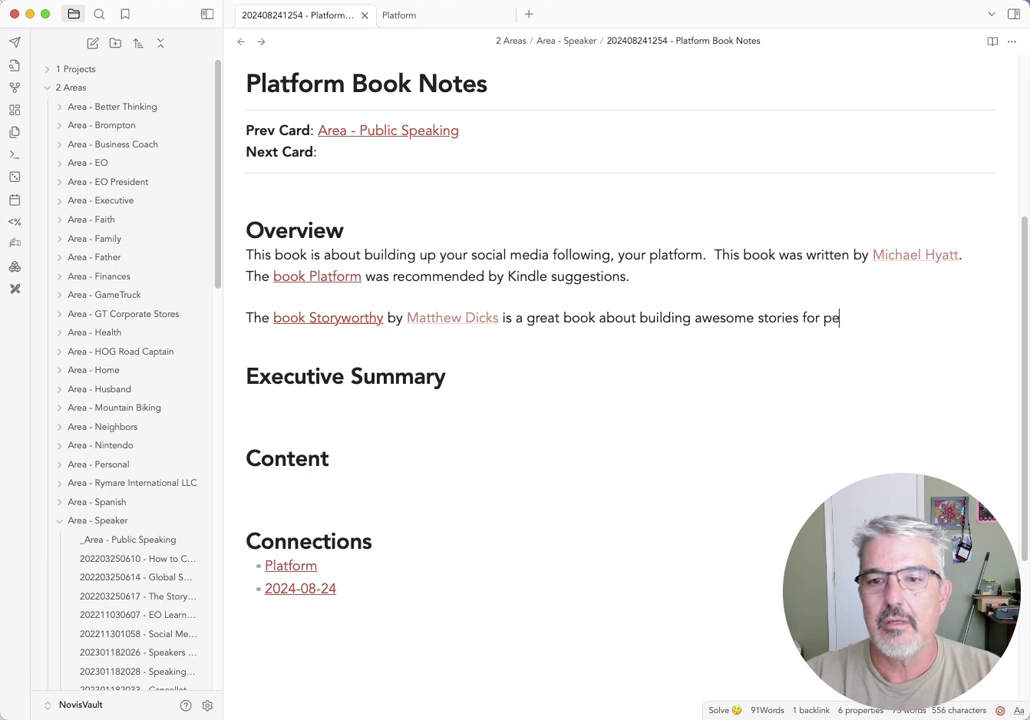
pyautogui.write('rsonal presentation.')
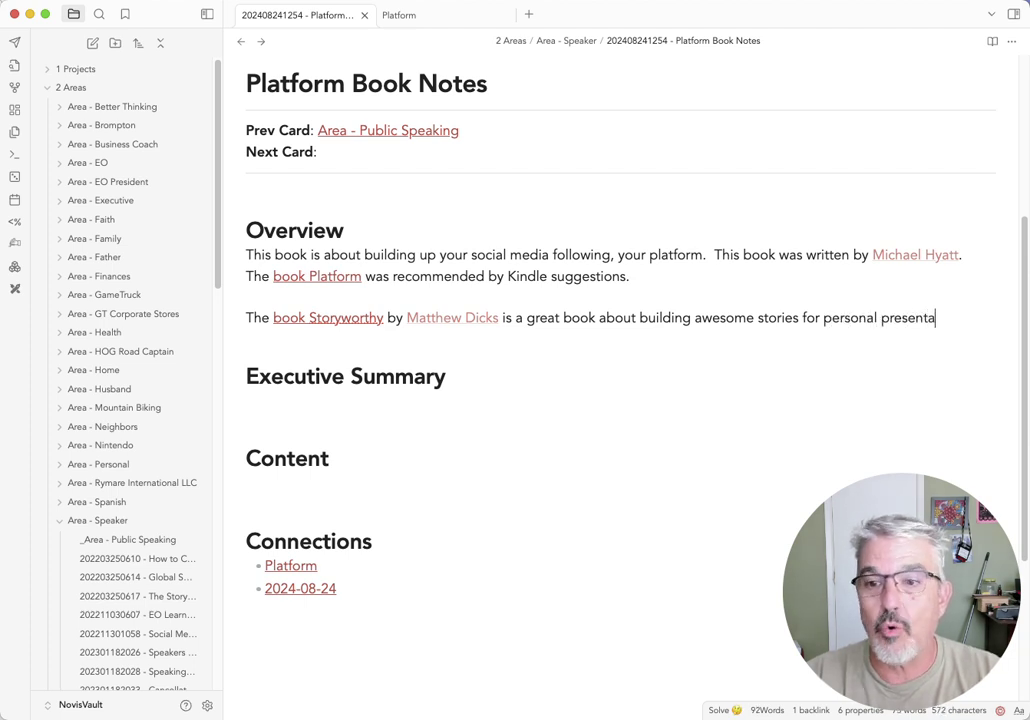
pyautogui.click(247, 339)
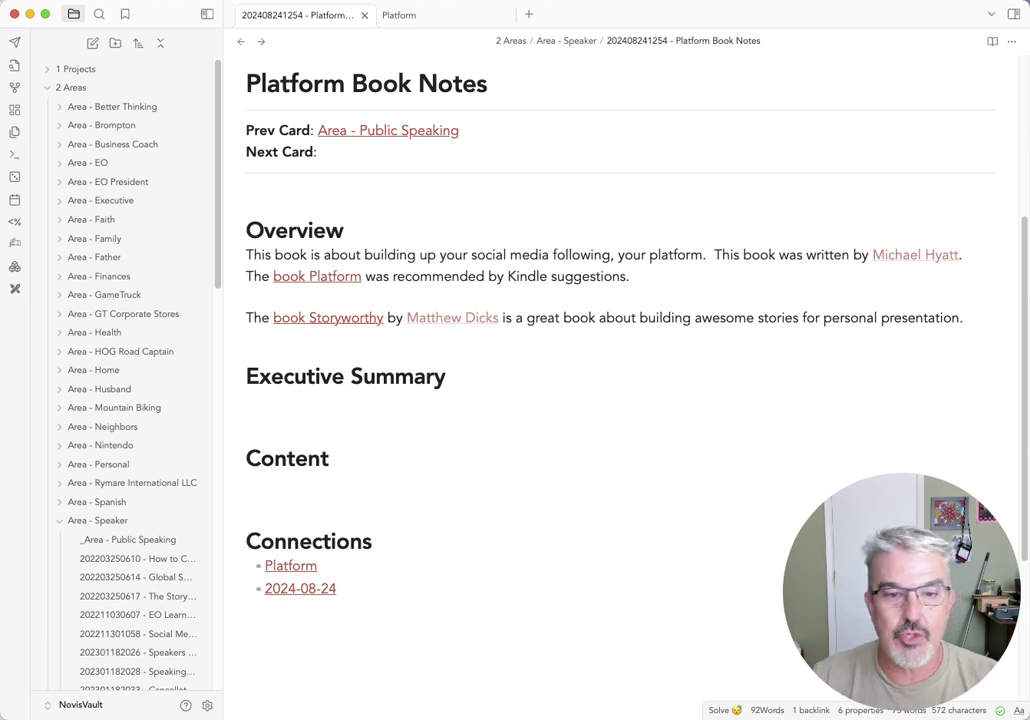
# Step: Find the existing notes matching "wonder" and open the Wonder Drug Book Notes card
pyautogui.press('super+o')
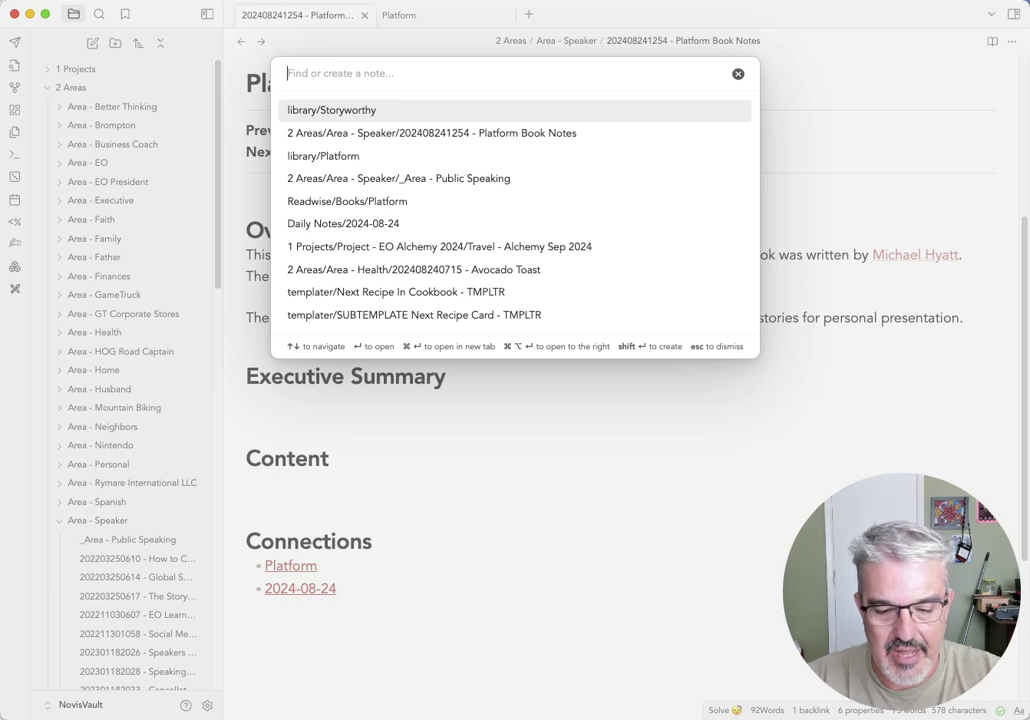
pyautogui.write('wonder')
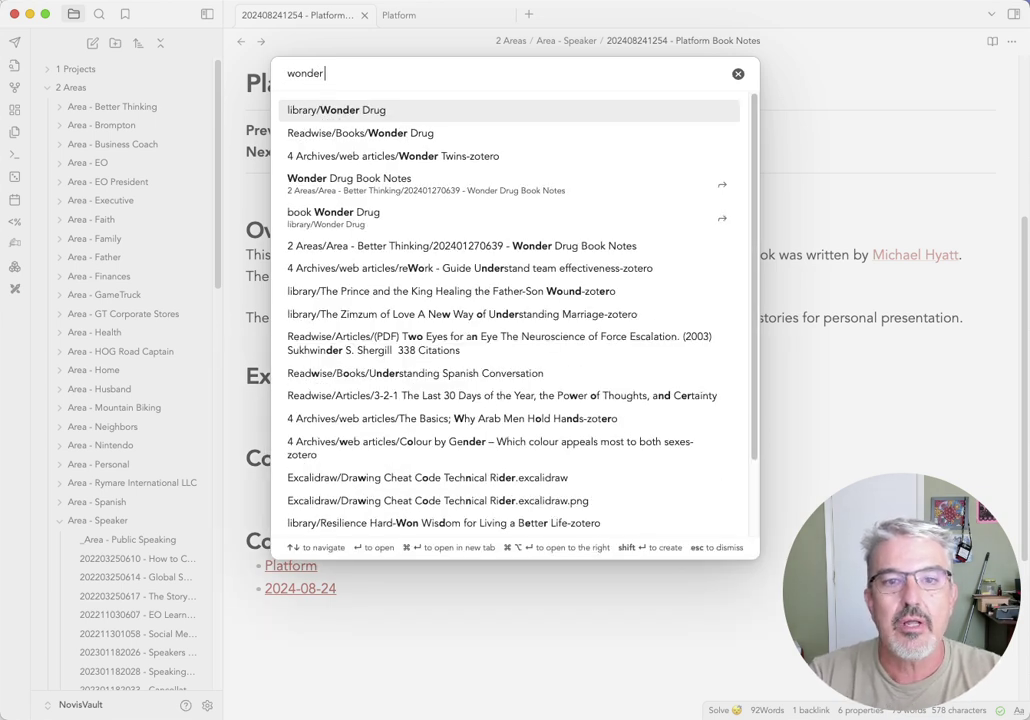
pyautogui.press('Down')
pyautogui.press('Down')
pyautogui.press('Down')
pyautogui.press('Return')
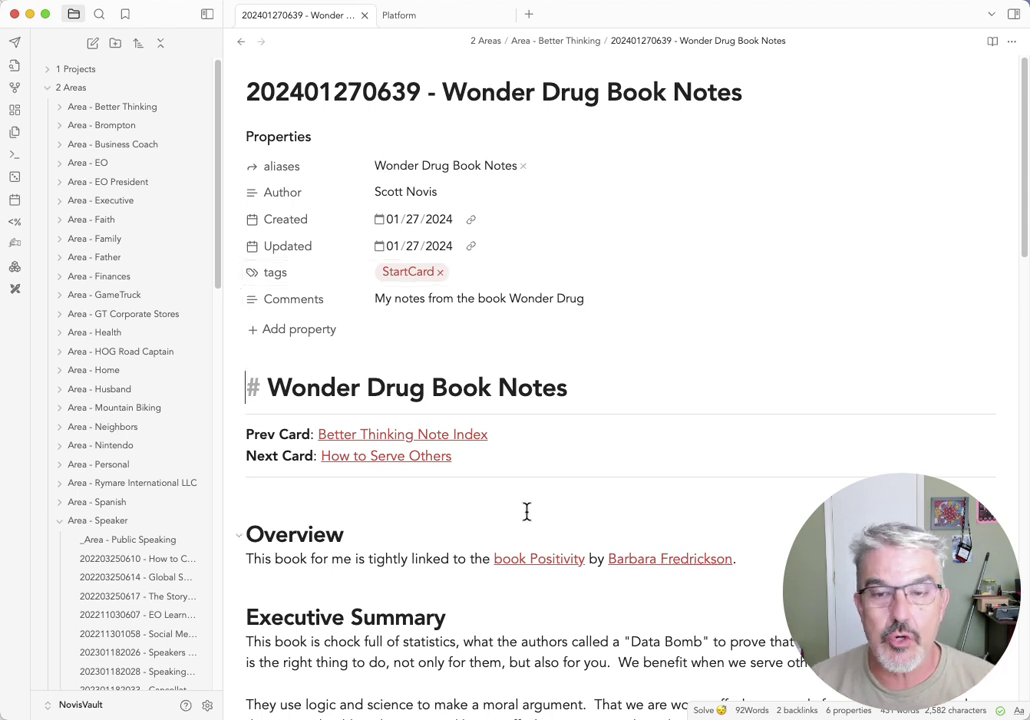
# Step: Examine how the Wonder Drug card is structured, from Overview and Executive Summary through Key Take Away to the Content parts
pyautogui.scroll(-1, 524, 515)
pyautogui.scroll(-1, 570, 300)
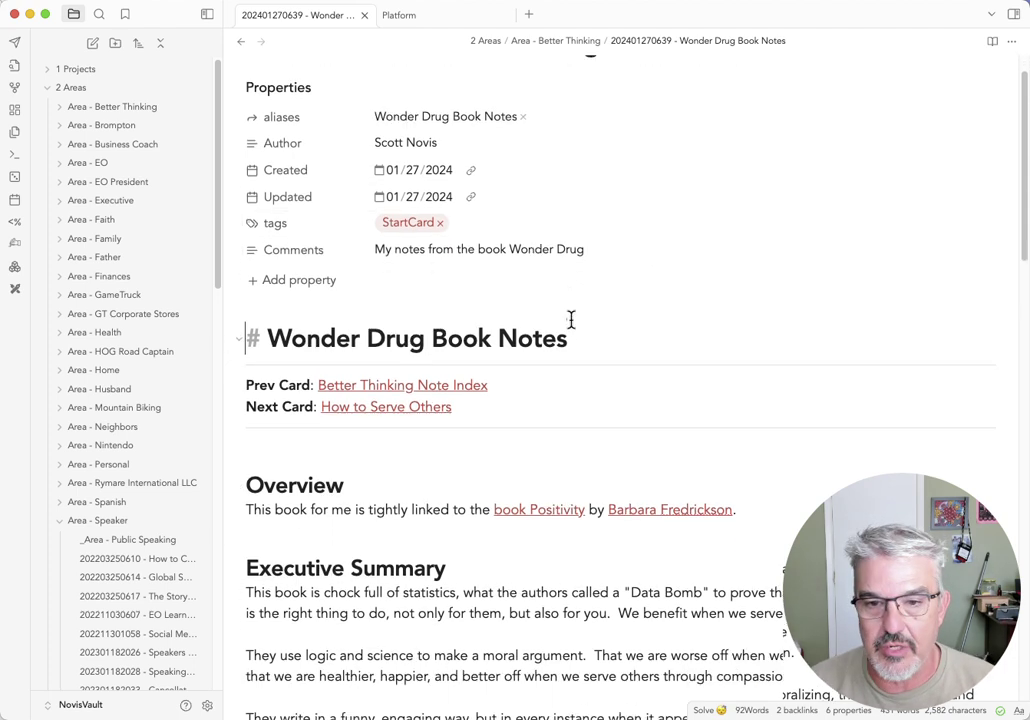
pyautogui.scroll(-1, 568, 400)
pyautogui.scroll(-3, 450, 515)
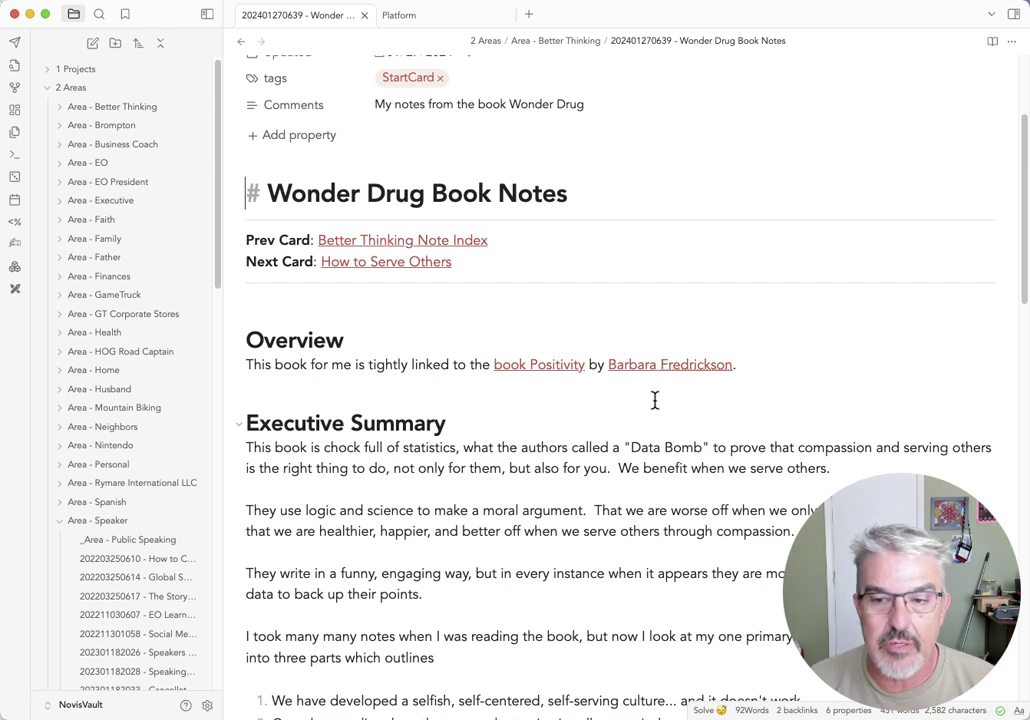
pyautogui.scroll(-3, 655, 400)
pyautogui.scroll(2, 653, 400)
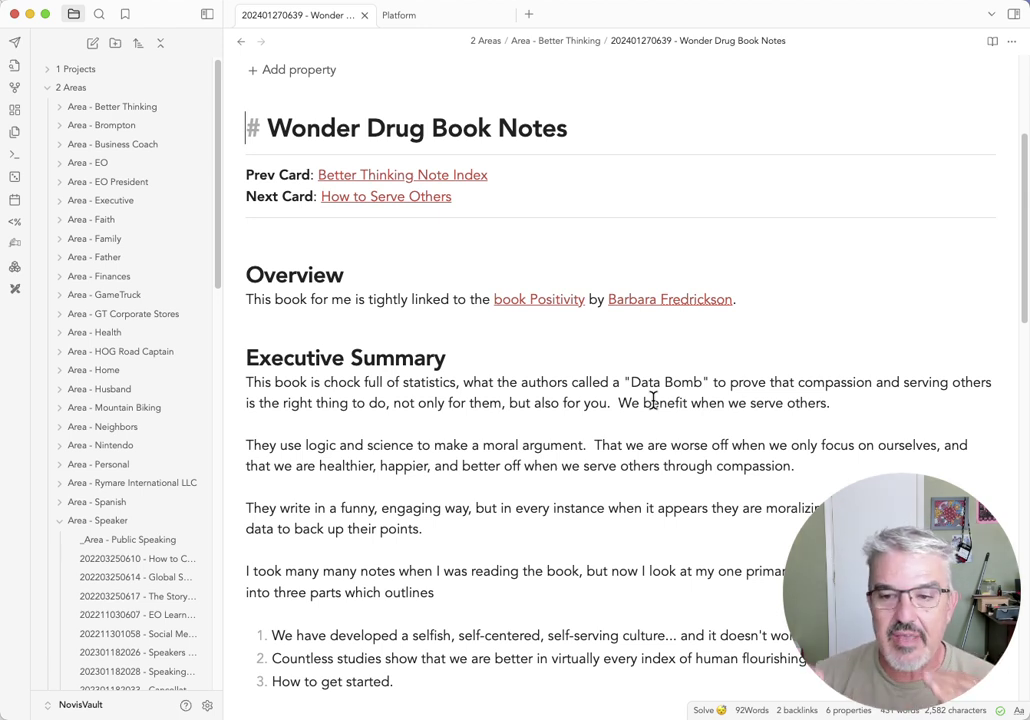
pyautogui.scroll(-1, 653, 400)
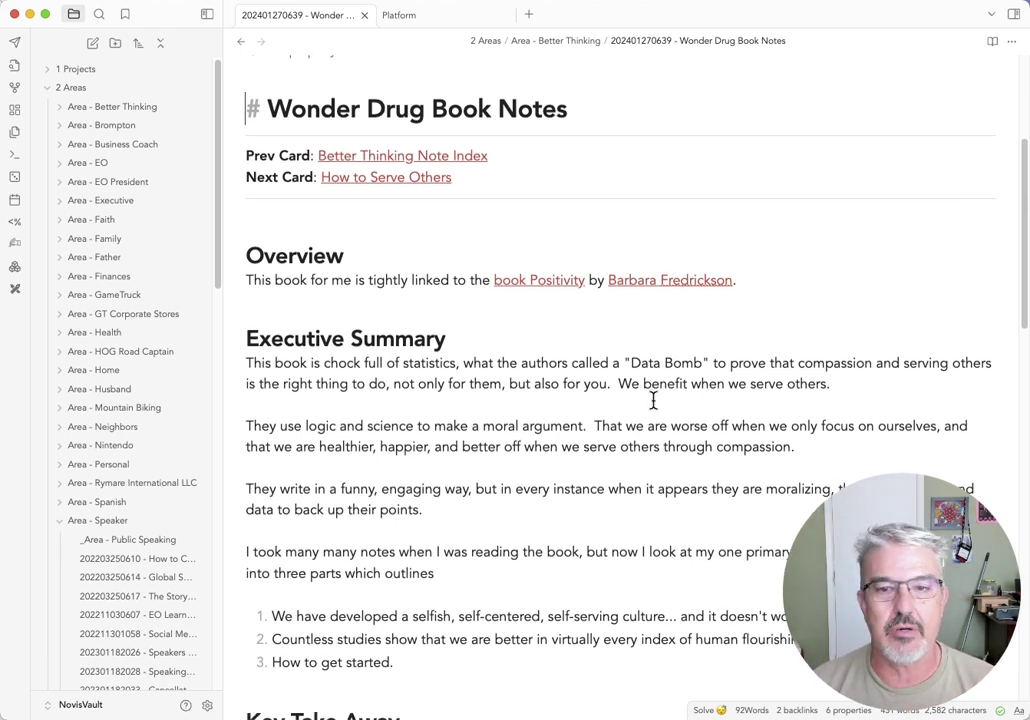
pyautogui.scroll(-5, 653, 400)
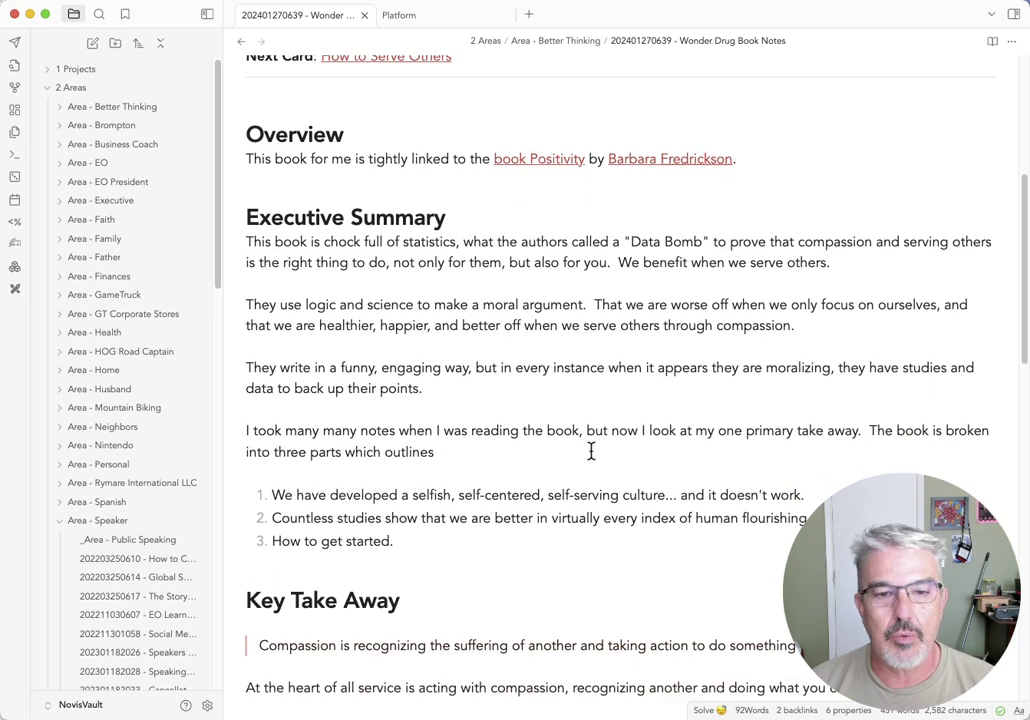
pyautogui.scroll(-15, 591, 452)
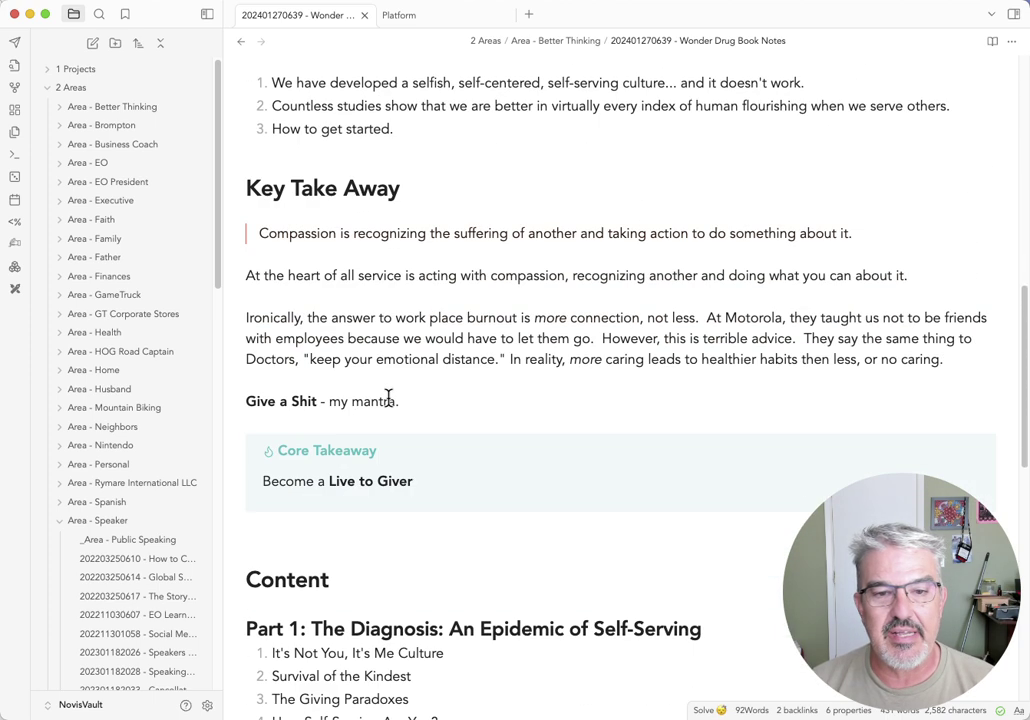
pyautogui.scroll(-3, 388, 398)
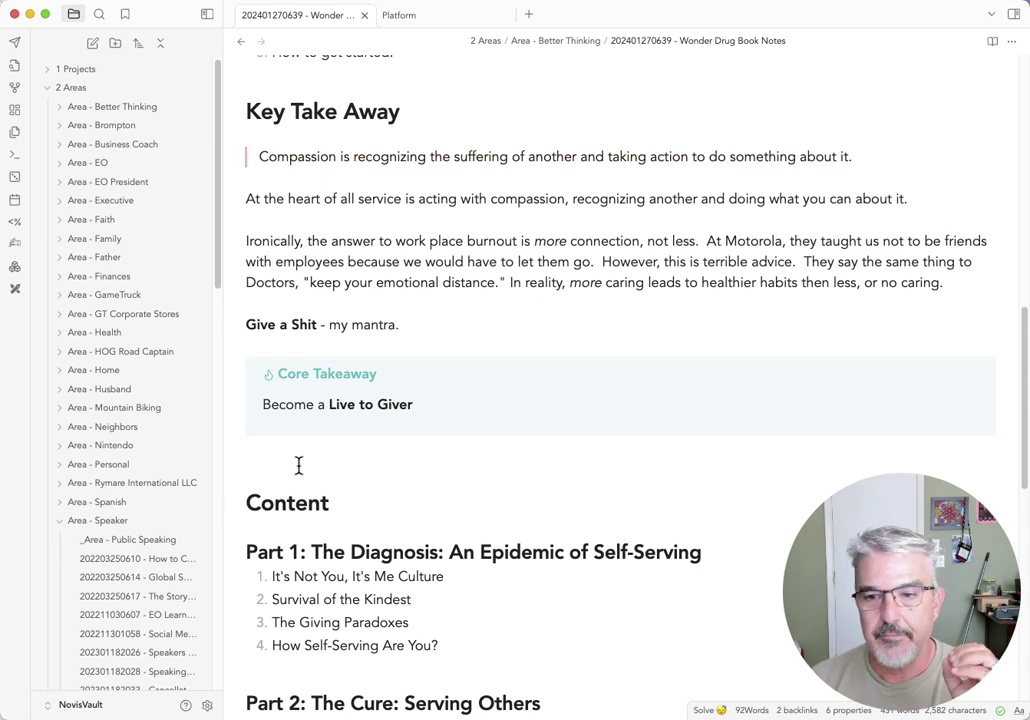
pyautogui.scroll(-4, 298, 465)
pyautogui.scroll(1, 298, 465)
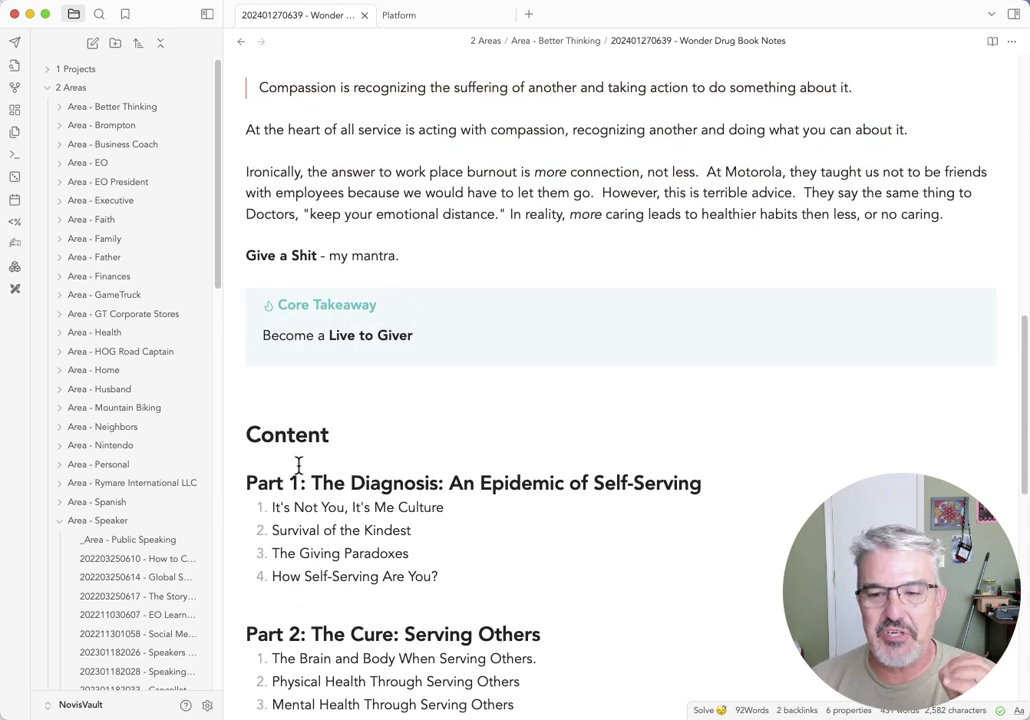
pyautogui.scroll(-9, 329, 453)
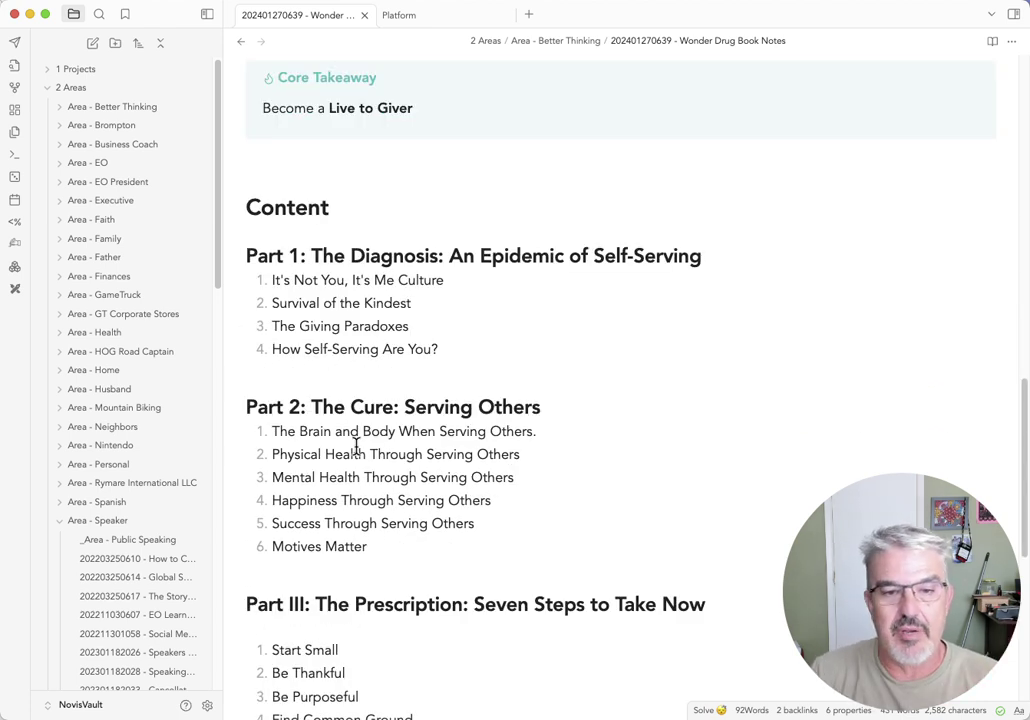
pyautogui.scroll(-5, 355, 446)
pyautogui.scroll(20, 354, 446)
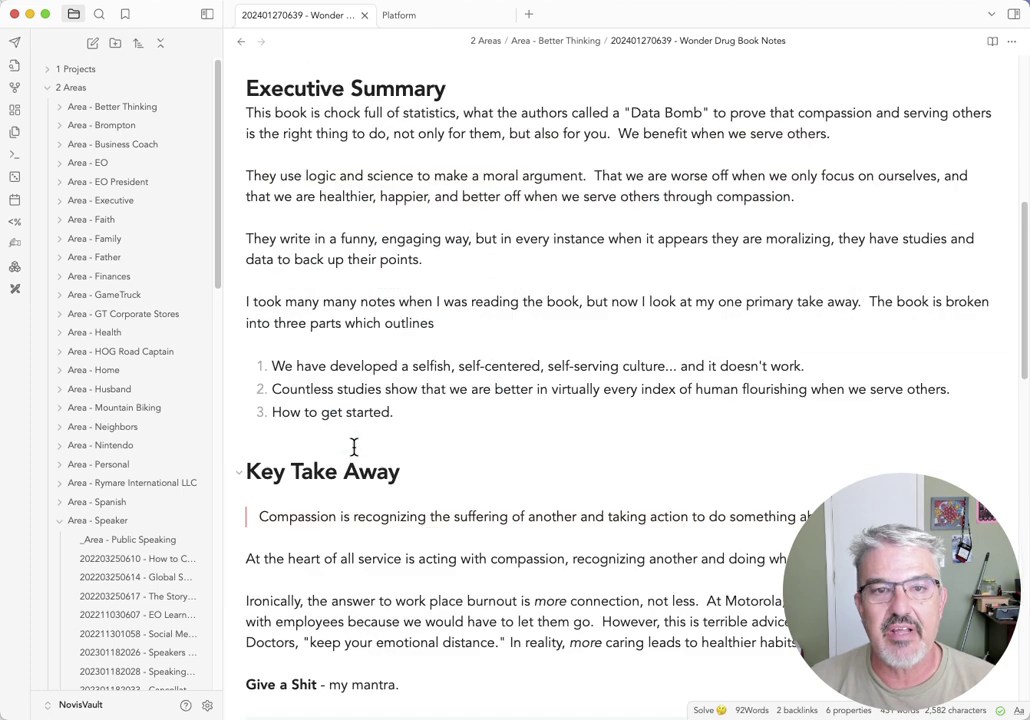
pyautogui.scroll(3, 354, 446)
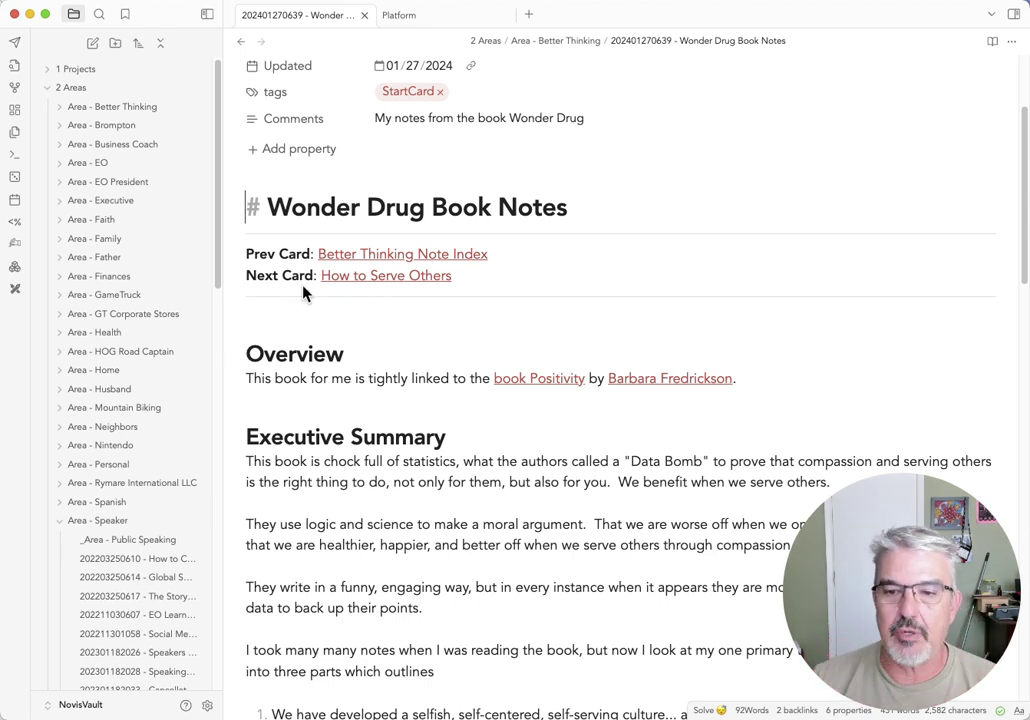
# Step: Open the linked next card, How to Serve Others, and review its card links, Overview, Connection callout and Content sections
pyautogui.click(358, 278)
pyautogui.scroll(-5, 497, 378)
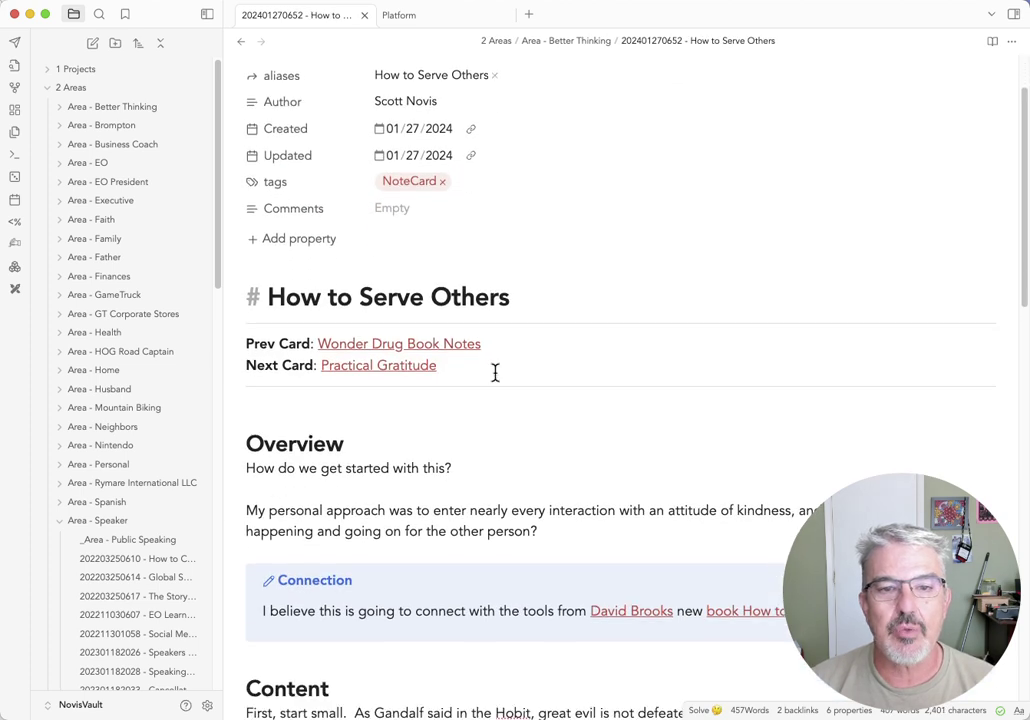
pyautogui.scroll(-5, 494, 372)
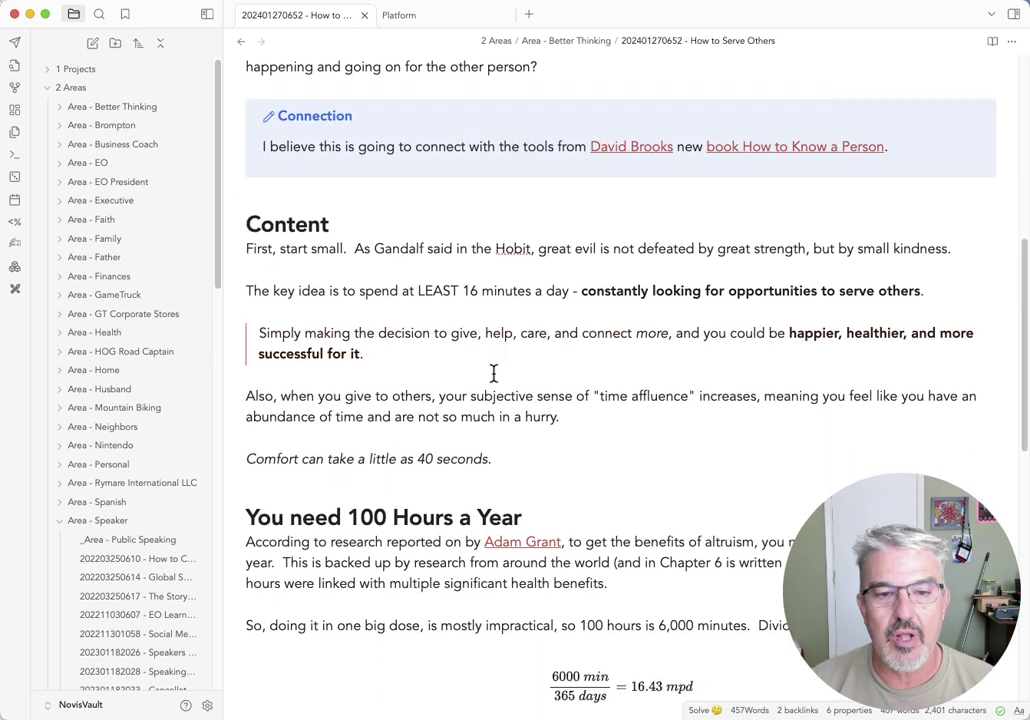
pyautogui.scroll(-5, 493, 376)
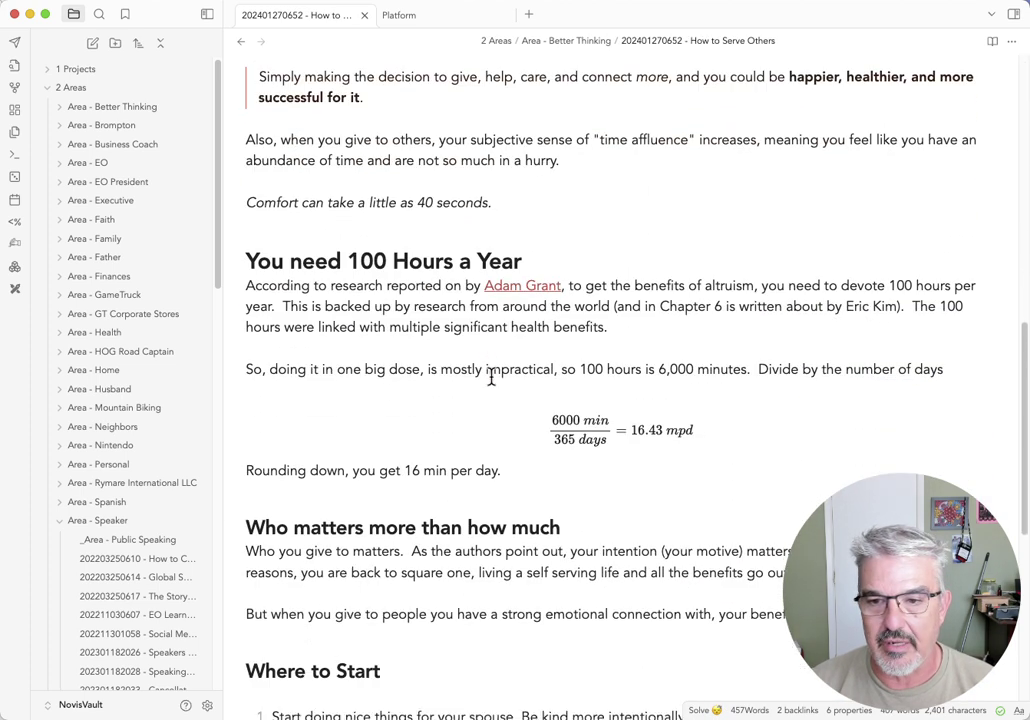
pyautogui.scroll(-3, 490, 376)
pyautogui.scroll(10, 486, 378)
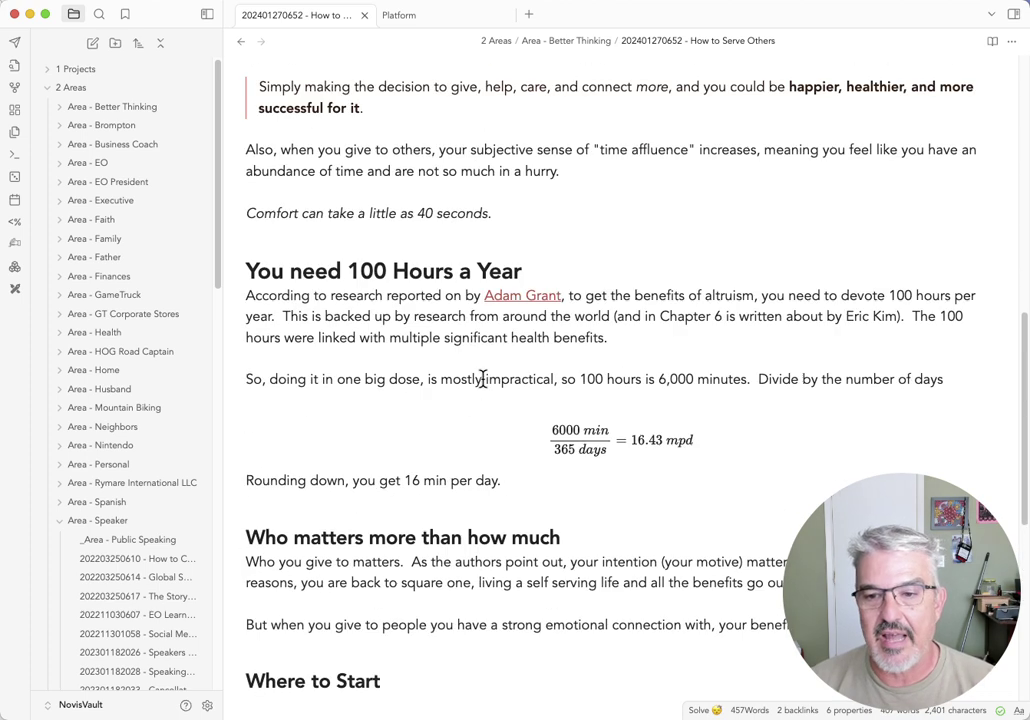
pyautogui.scroll(5, 482, 379)
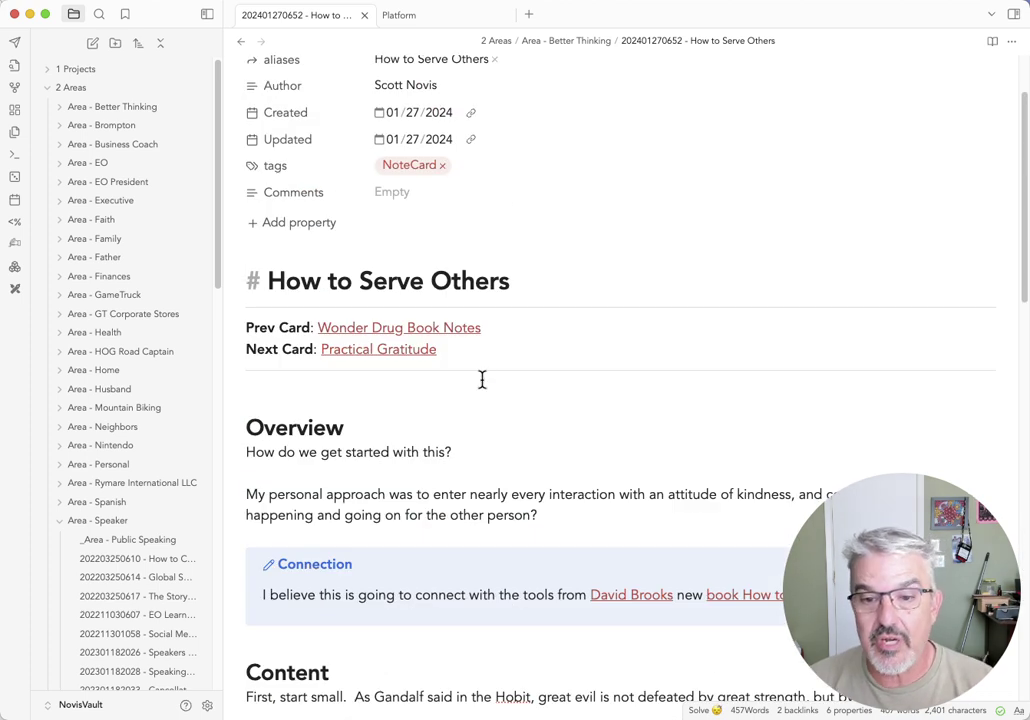
pyautogui.scroll(-1, 482, 379)
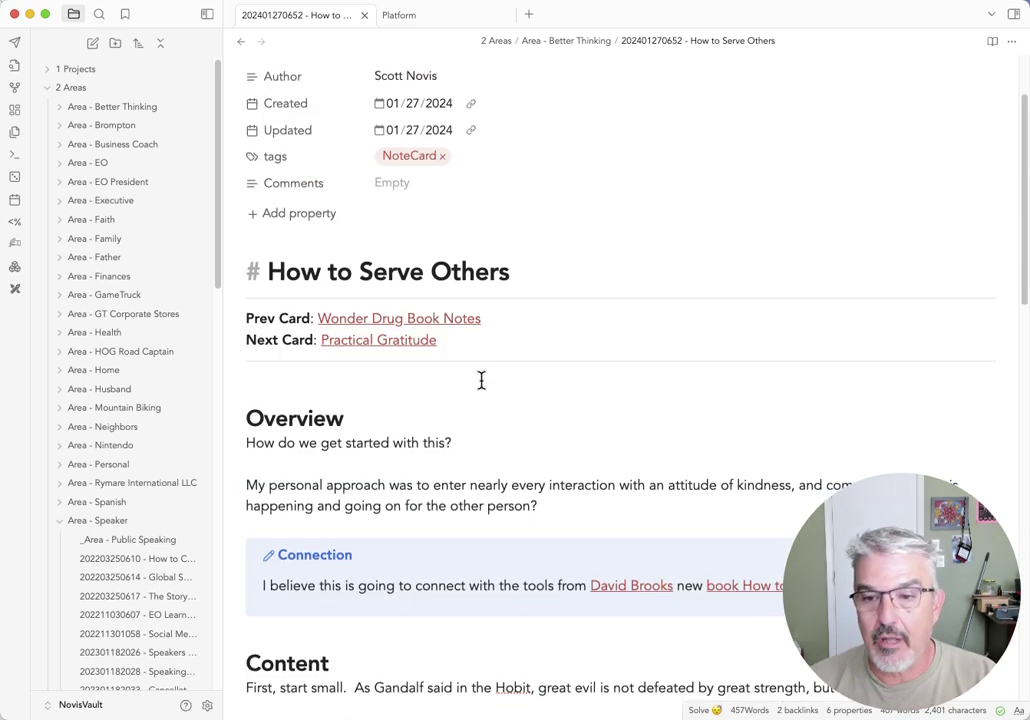
pyautogui.scroll(-3, 482, 382)
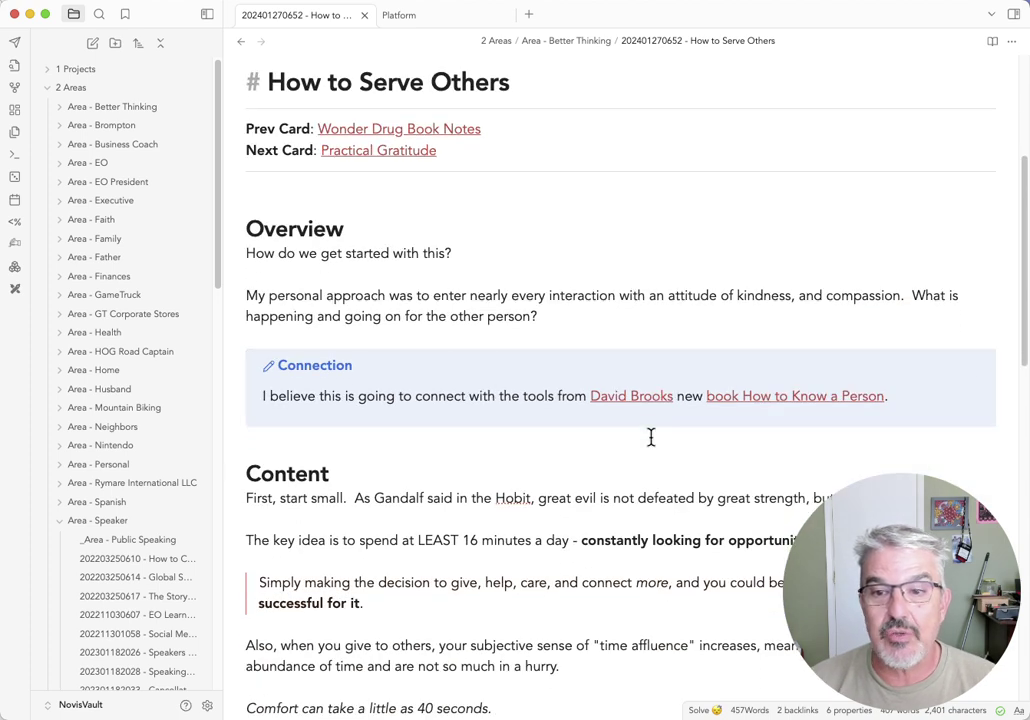